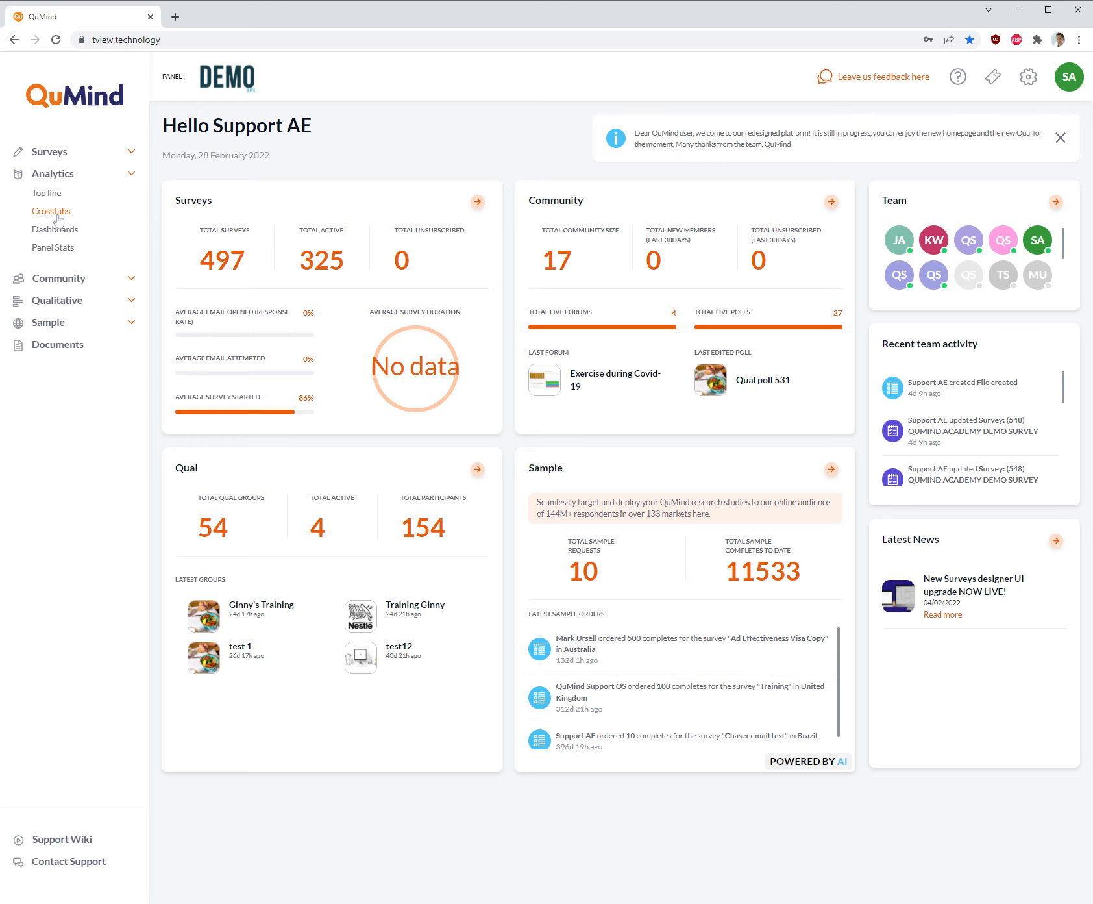
Open the list of crosstabs in the analytics area
left_click(58, 219)
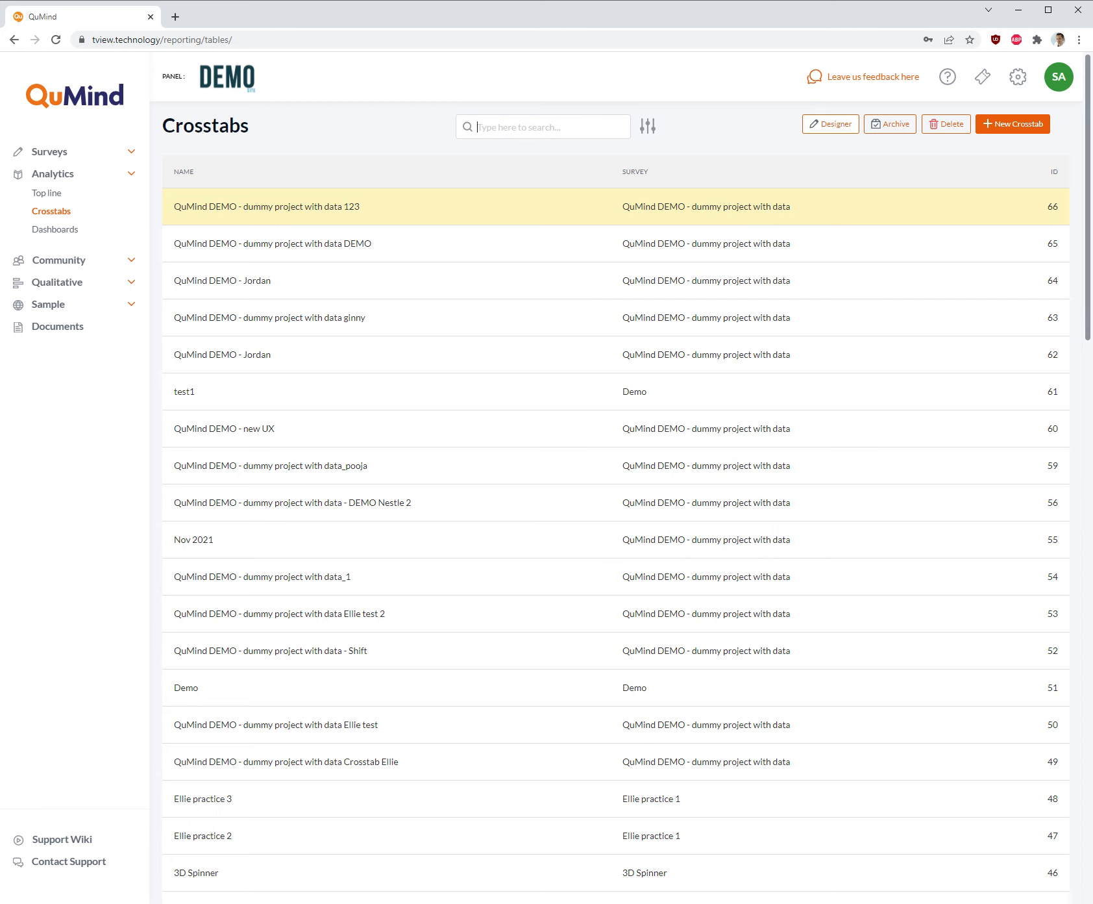
left_click(835, 248)
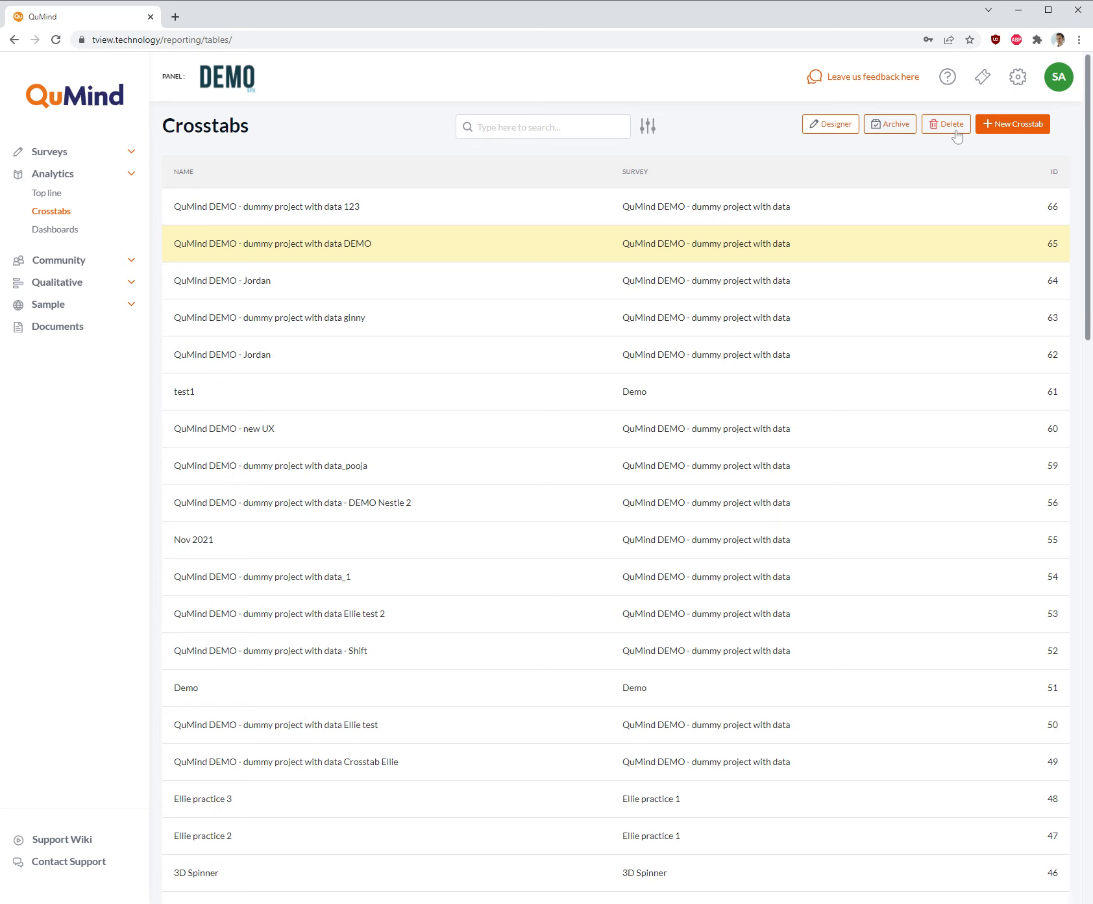
left_click(711, 214)
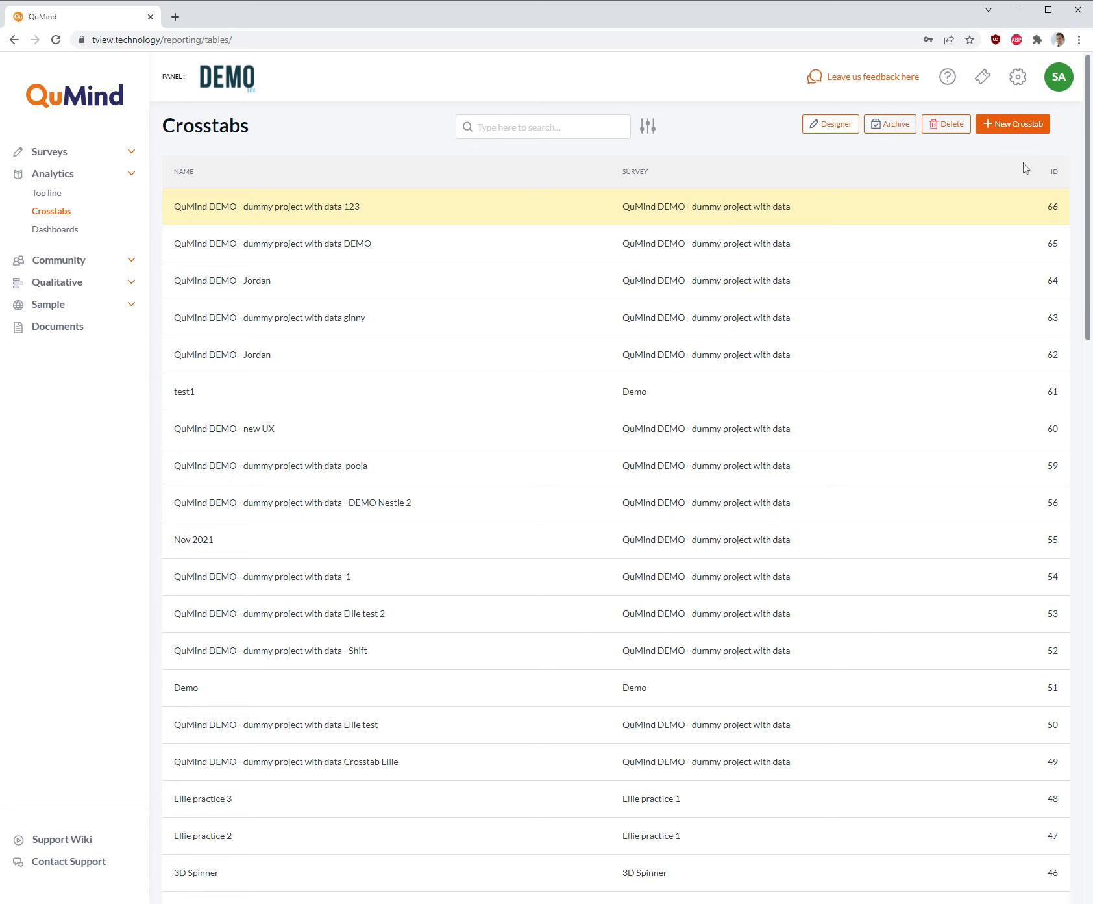
Create a crosstab from the survey "QuMind DEMO - dummy project with data", named "QuMind DEMO - dummy project with data - DEMO 001"
left_click(1005, 130)
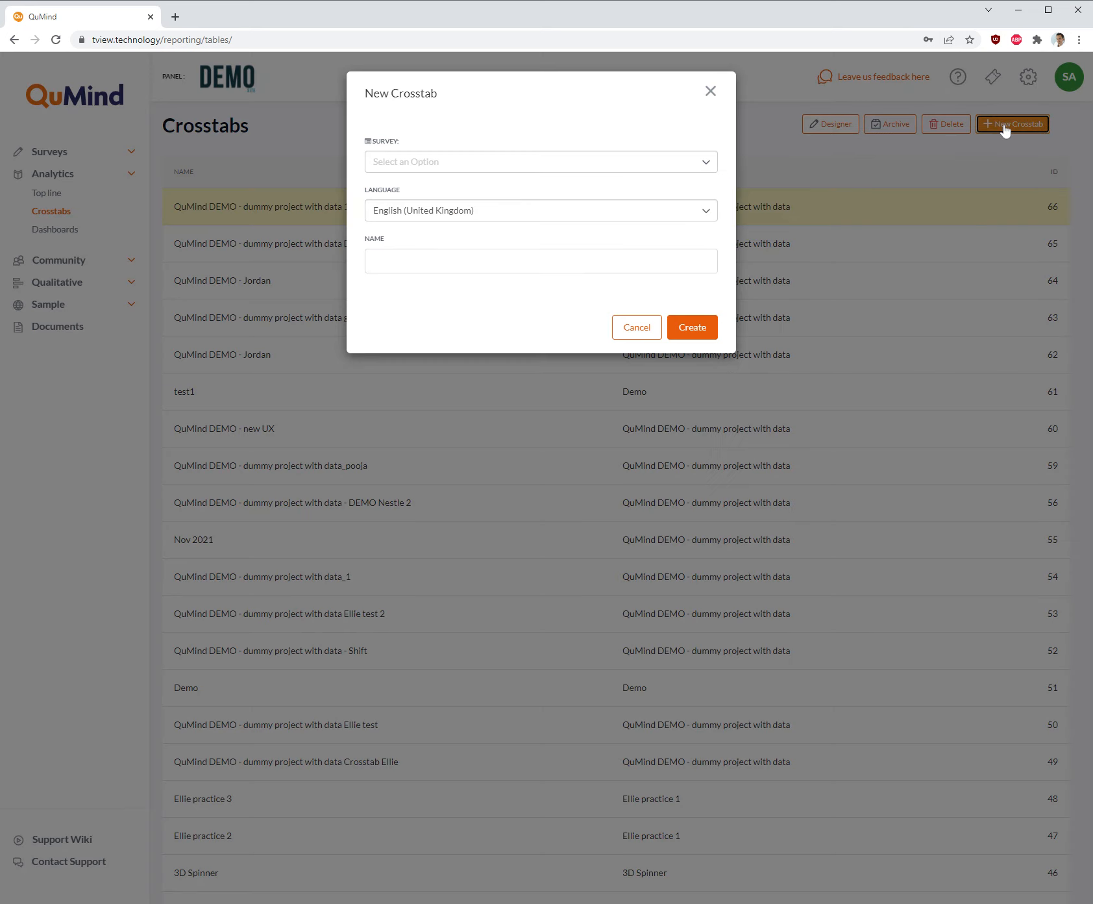
left_click(634, 164)
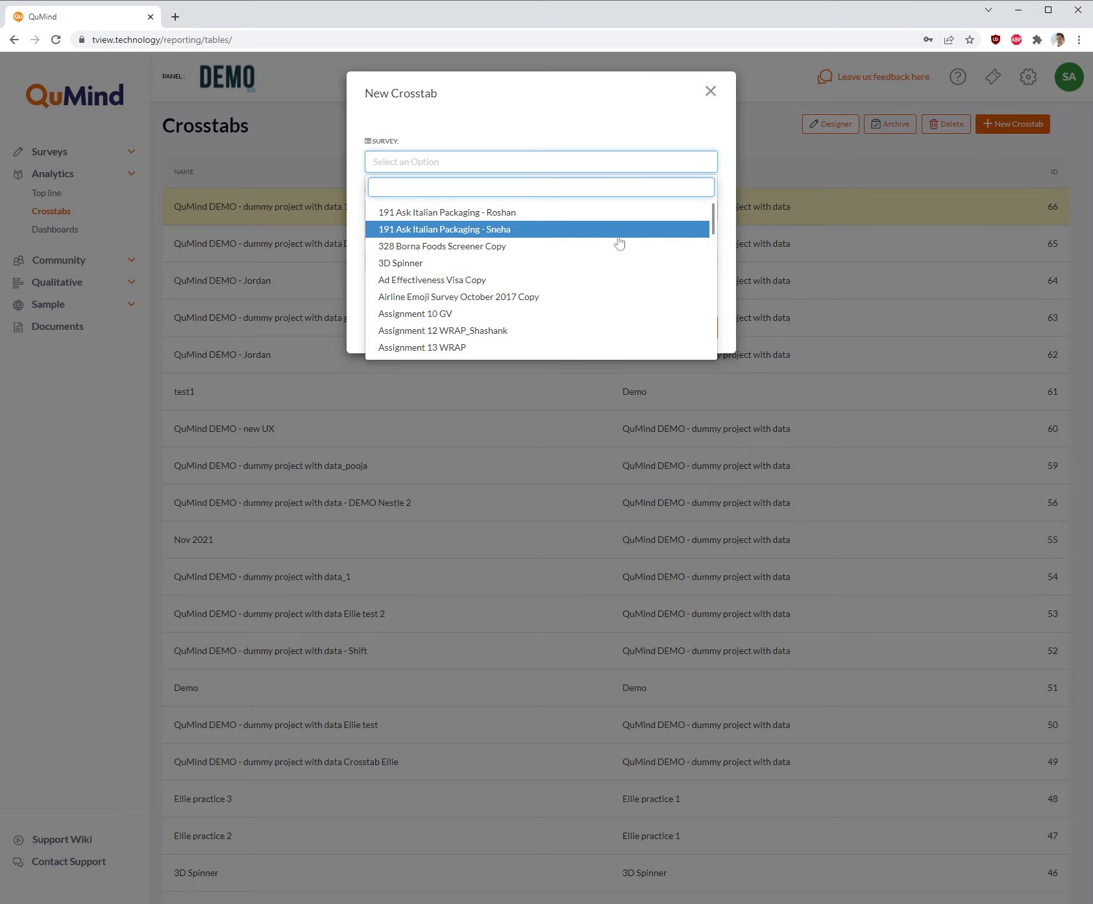
type("dummy")
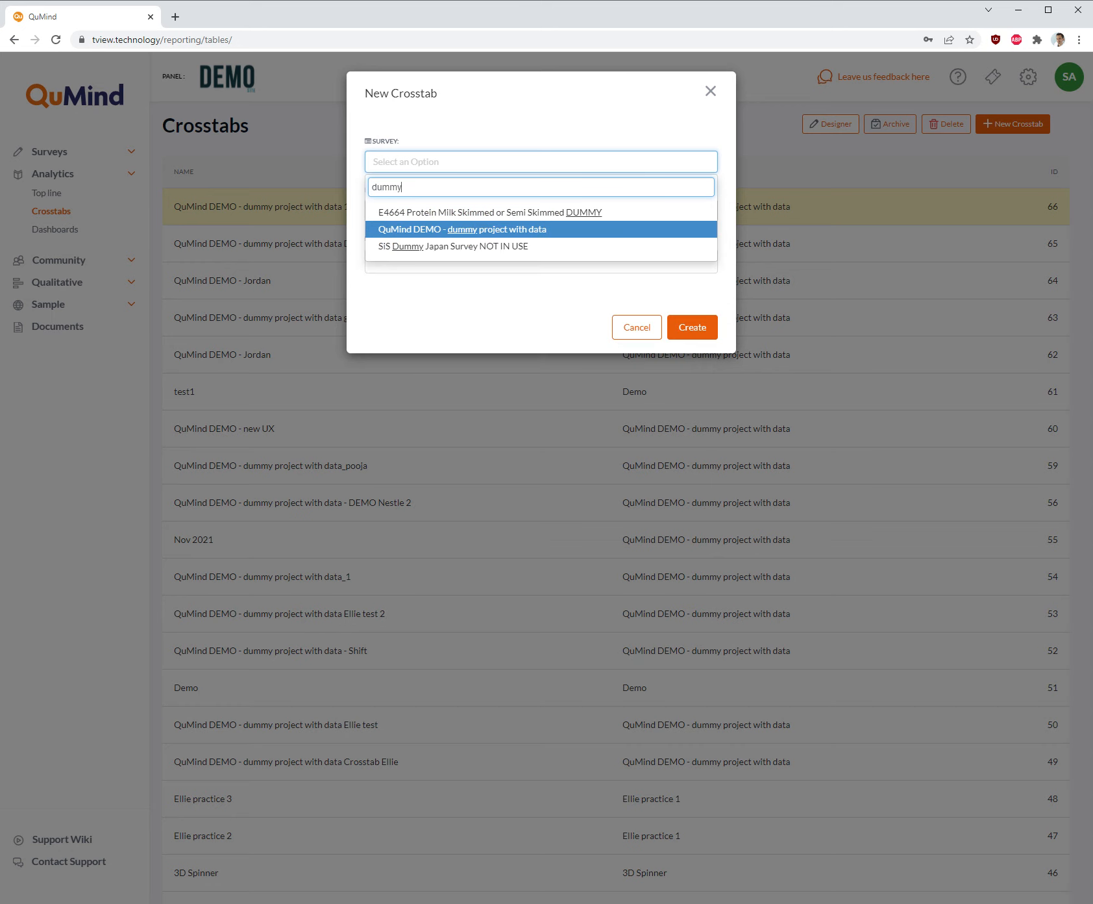
key("Return")
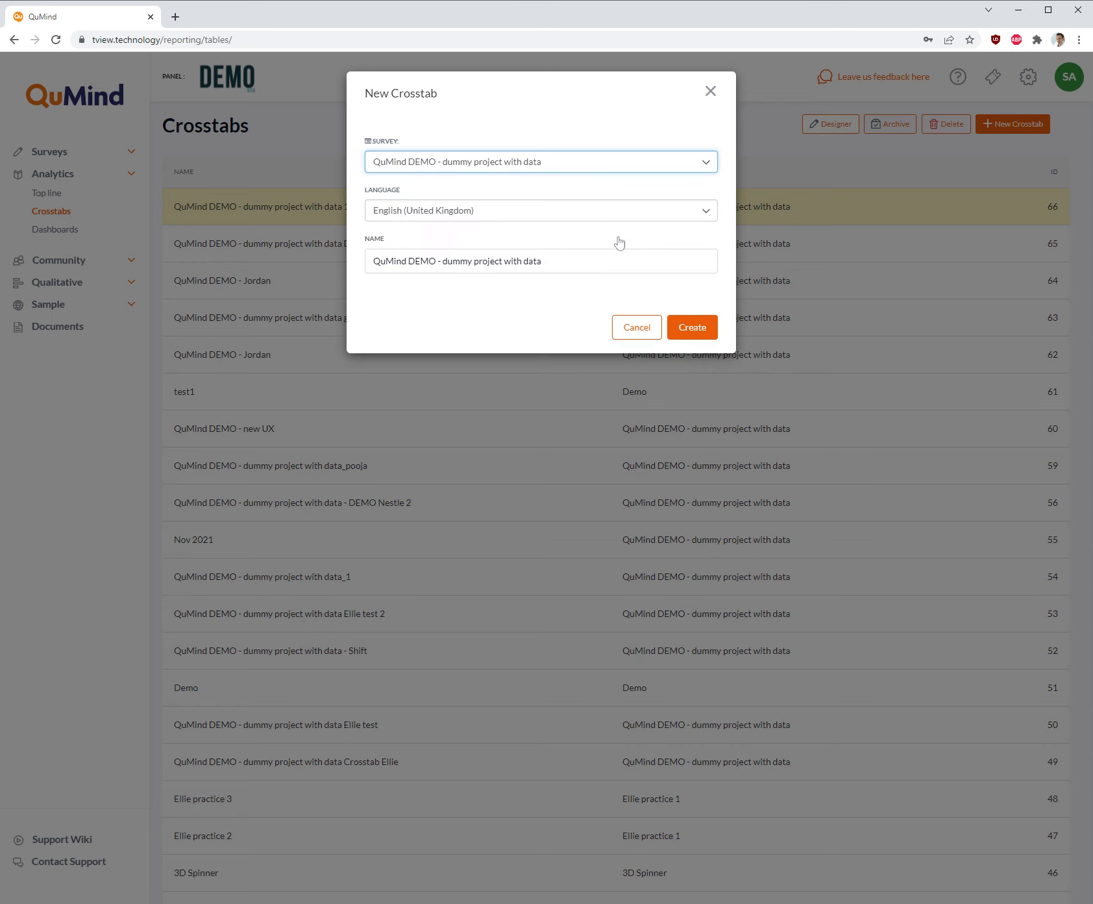
left_click(617, 260)
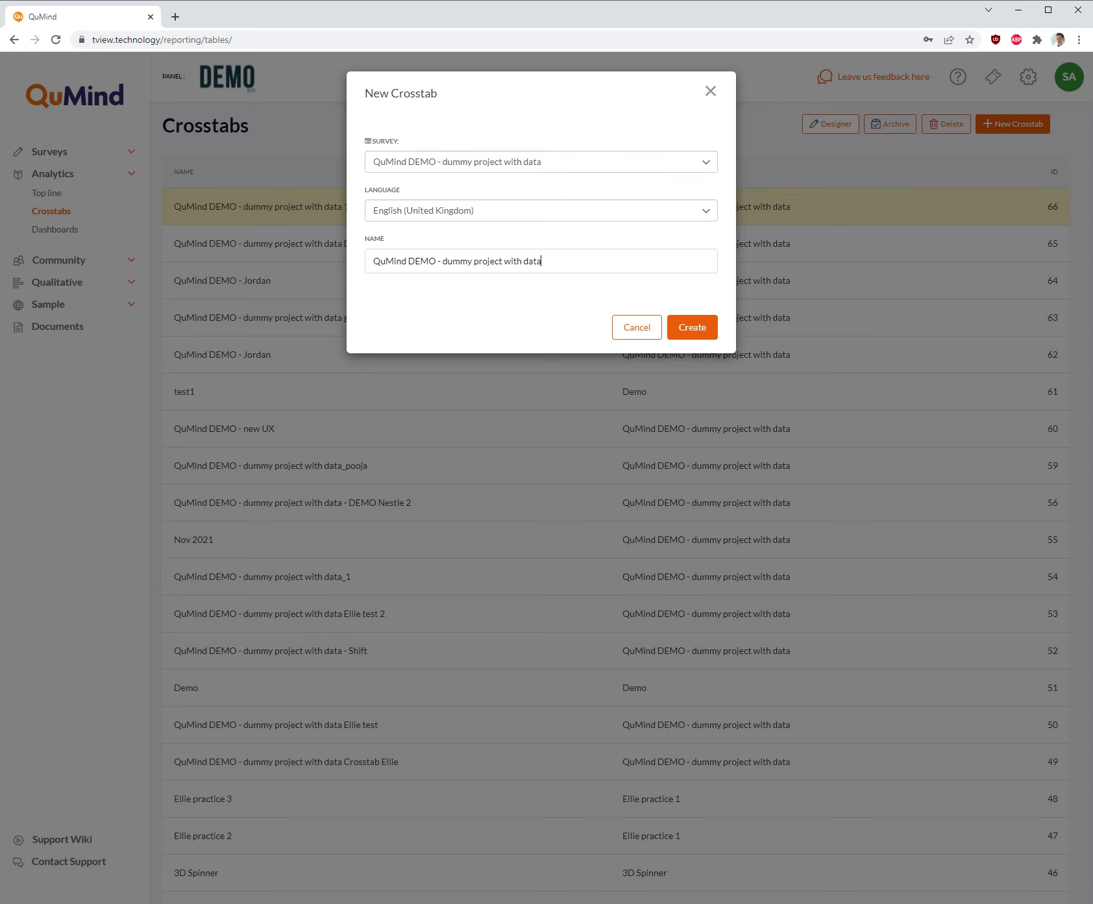
type("- DEMO 001")
left_click(689, 334)
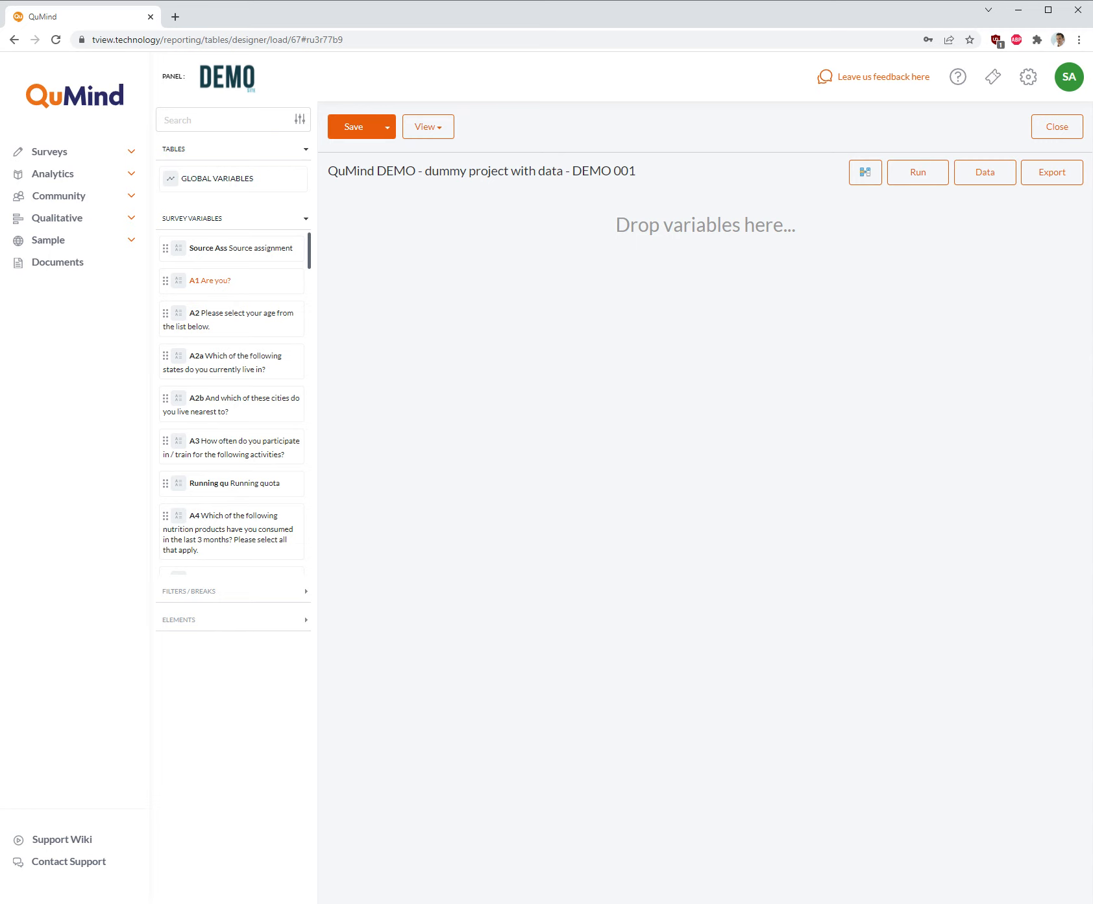
Build a table from survey variable A1 "Are you?" and run it to get its data
left_click(291, 596)
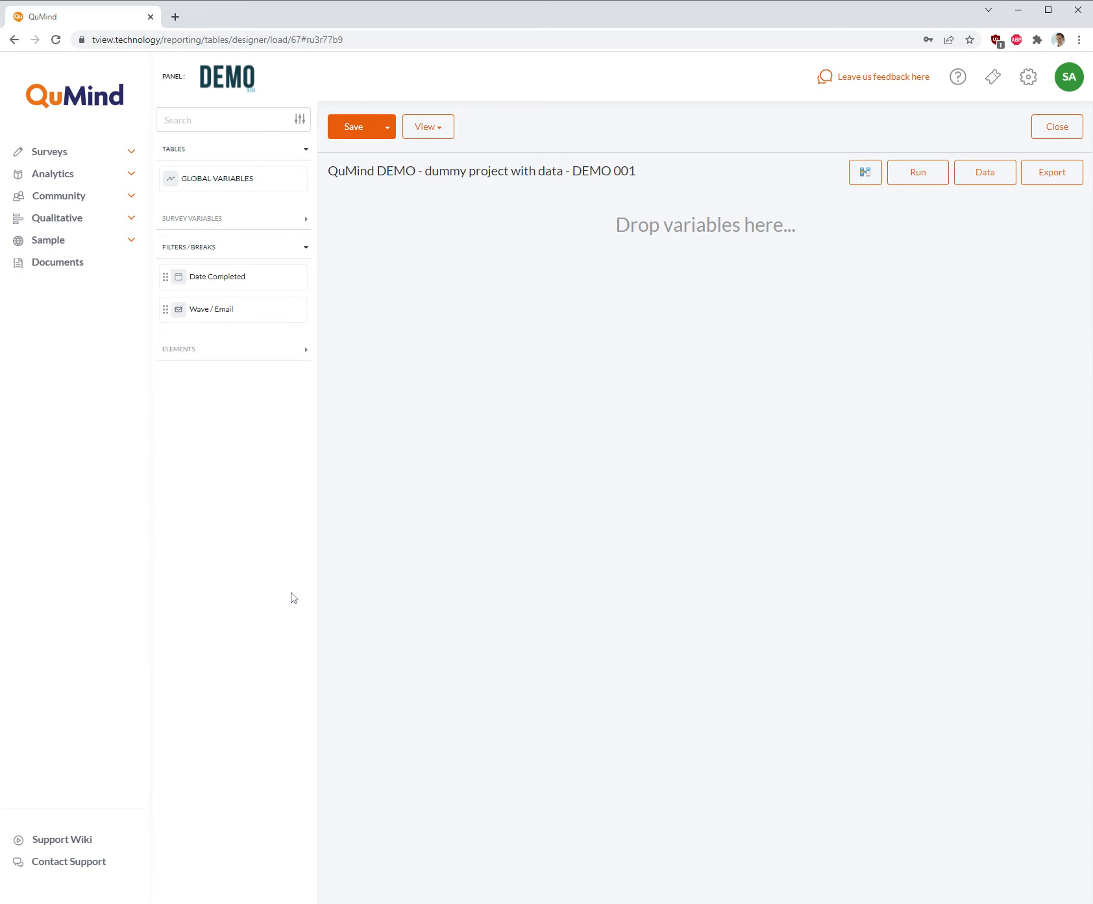
left_click(303, 353)
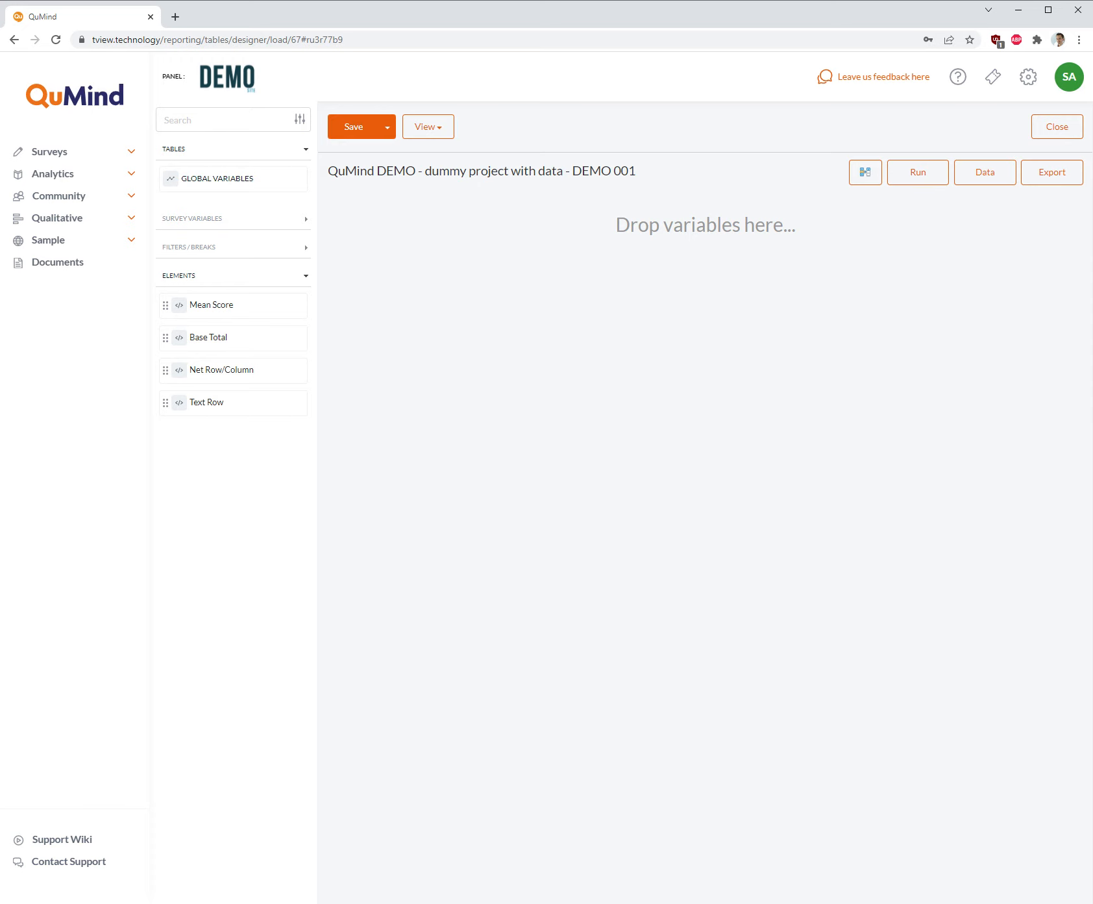
left_click(305, 222)
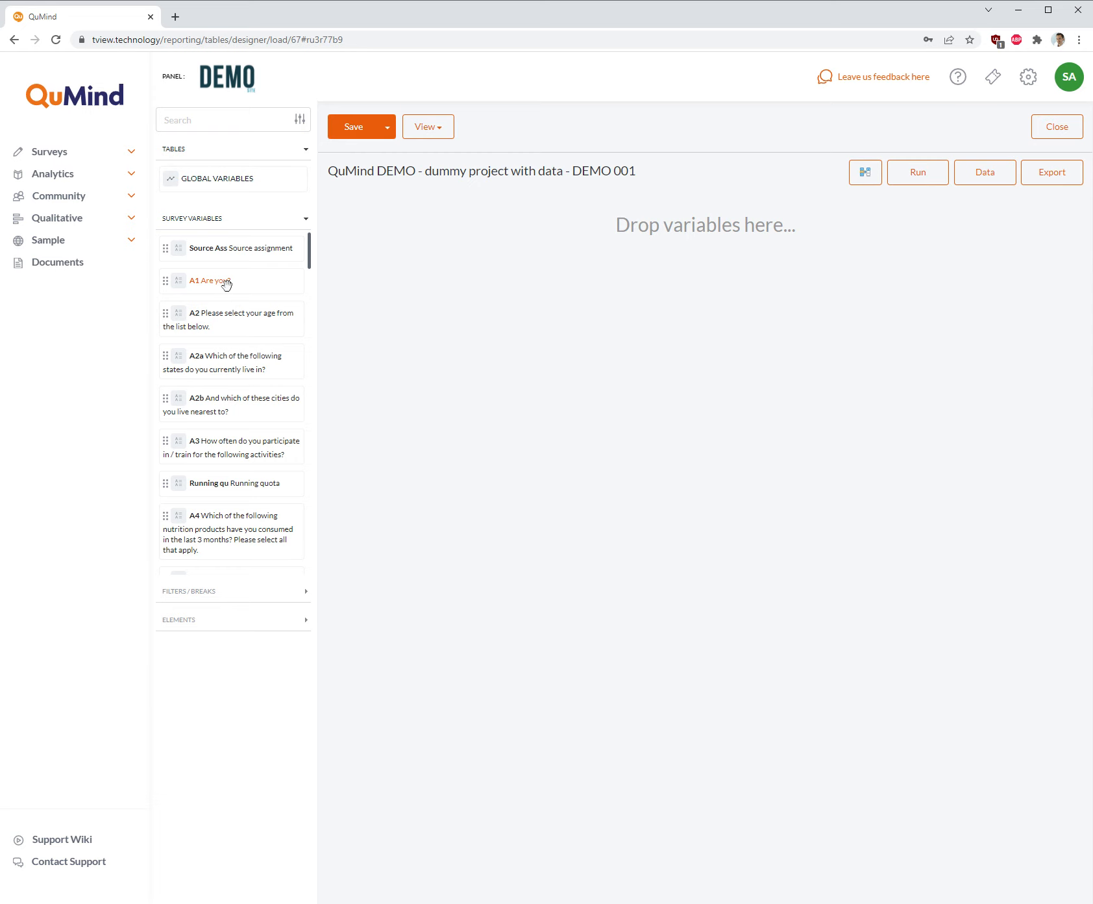
left_click_drag(226, 283, 861, 279)
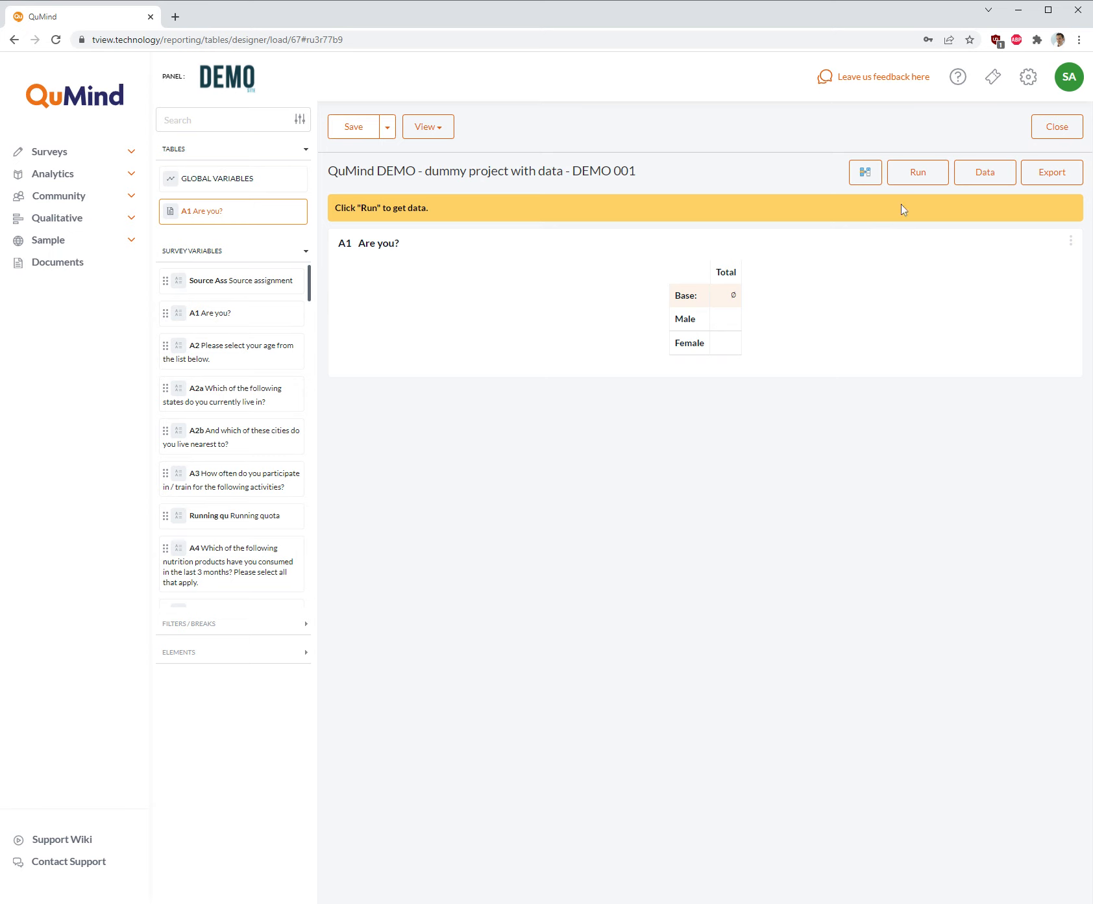
left_click(918, 175)
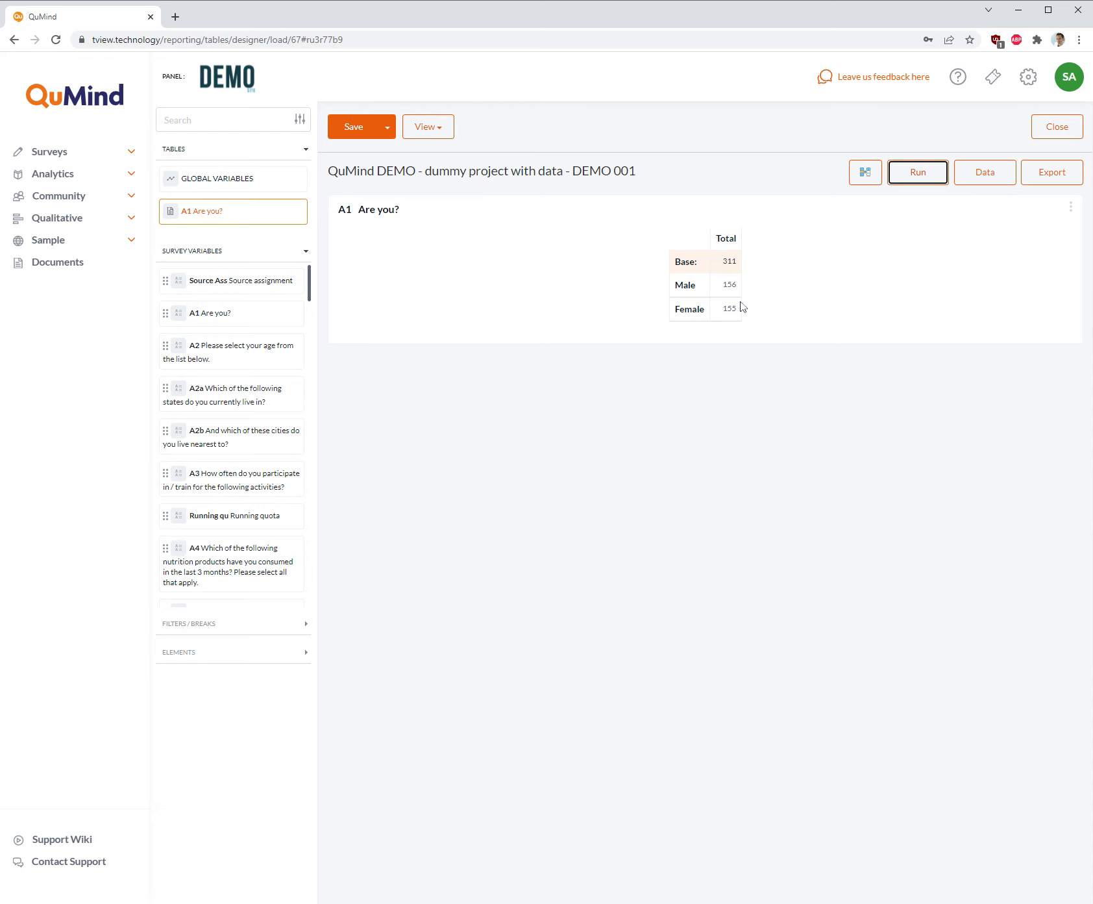
left_click(769, 286)
Apply survey variable A2 as a break to the A1 table and title the break "Age"
left_click_drag(219, 352, 879, 343)
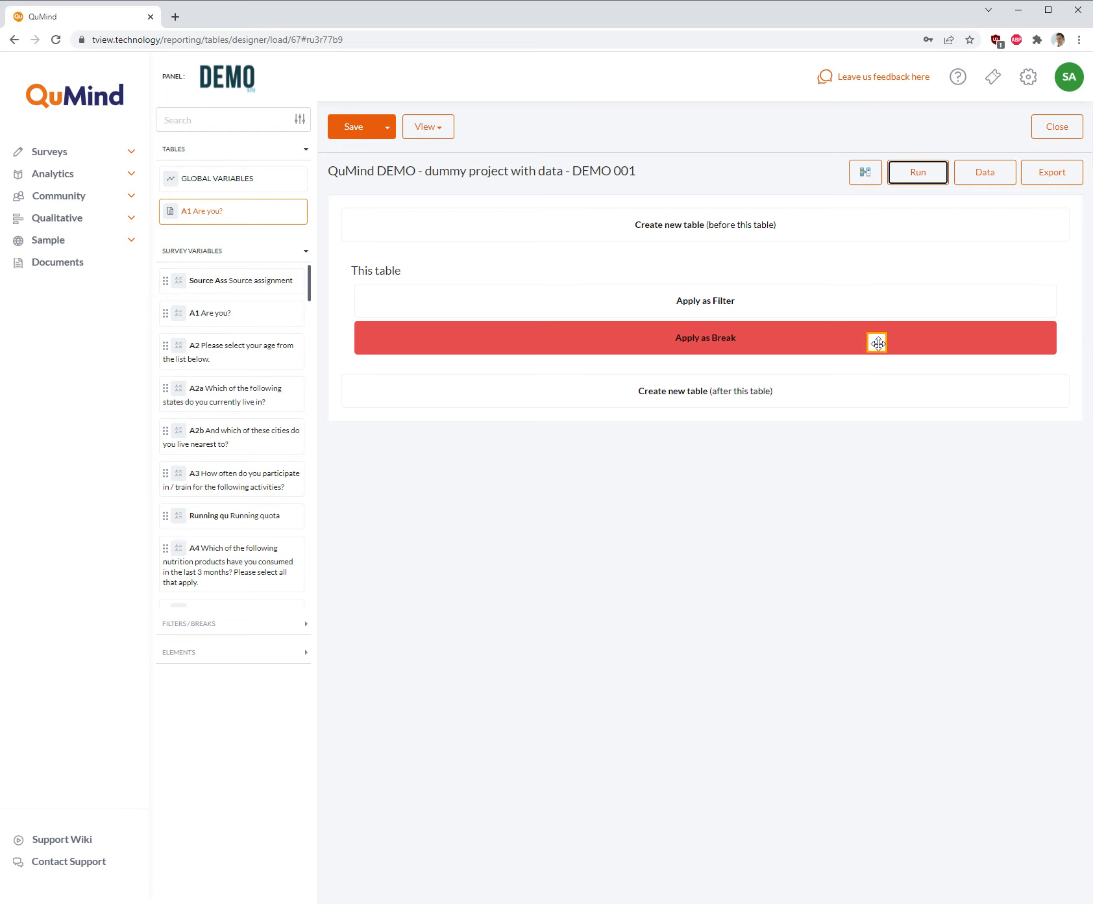
left_click_drag(877, 342, 878, 342)
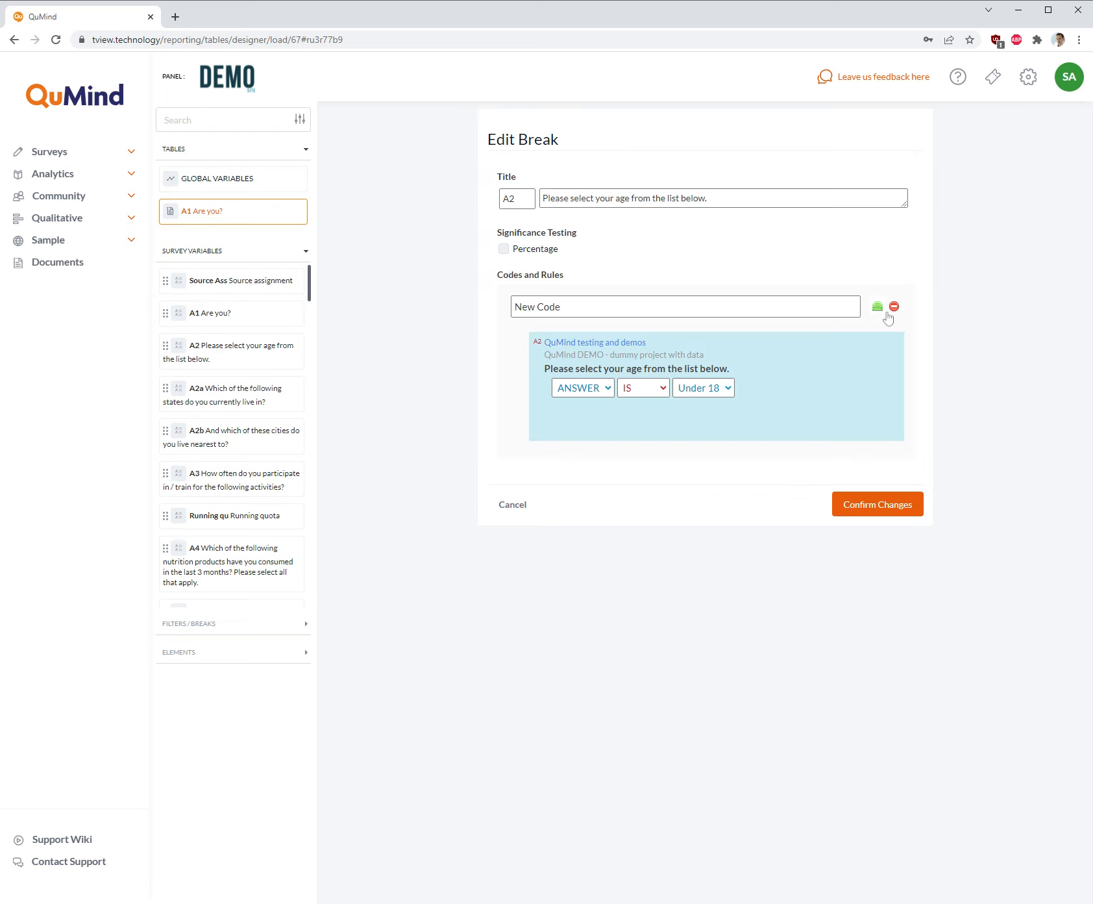
left_click(724, 198)
key("ctrl+a")
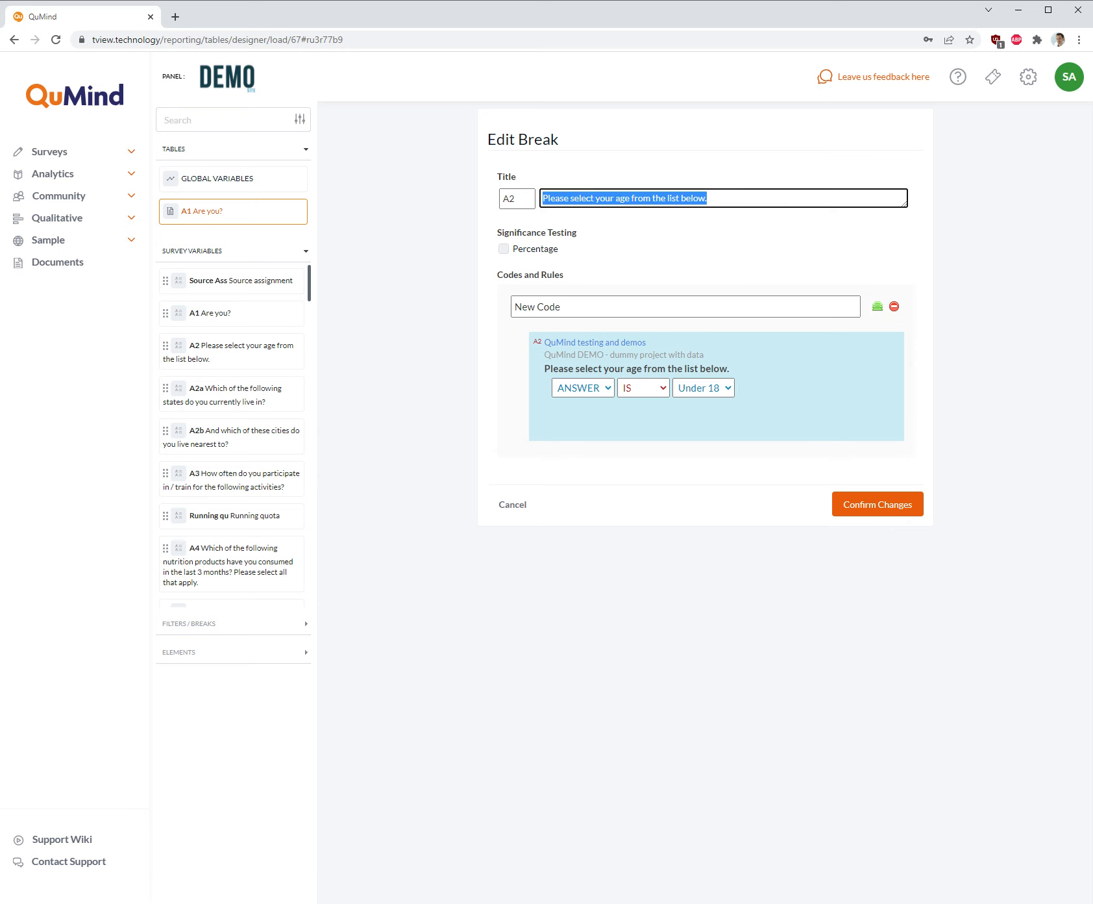
type("Age")
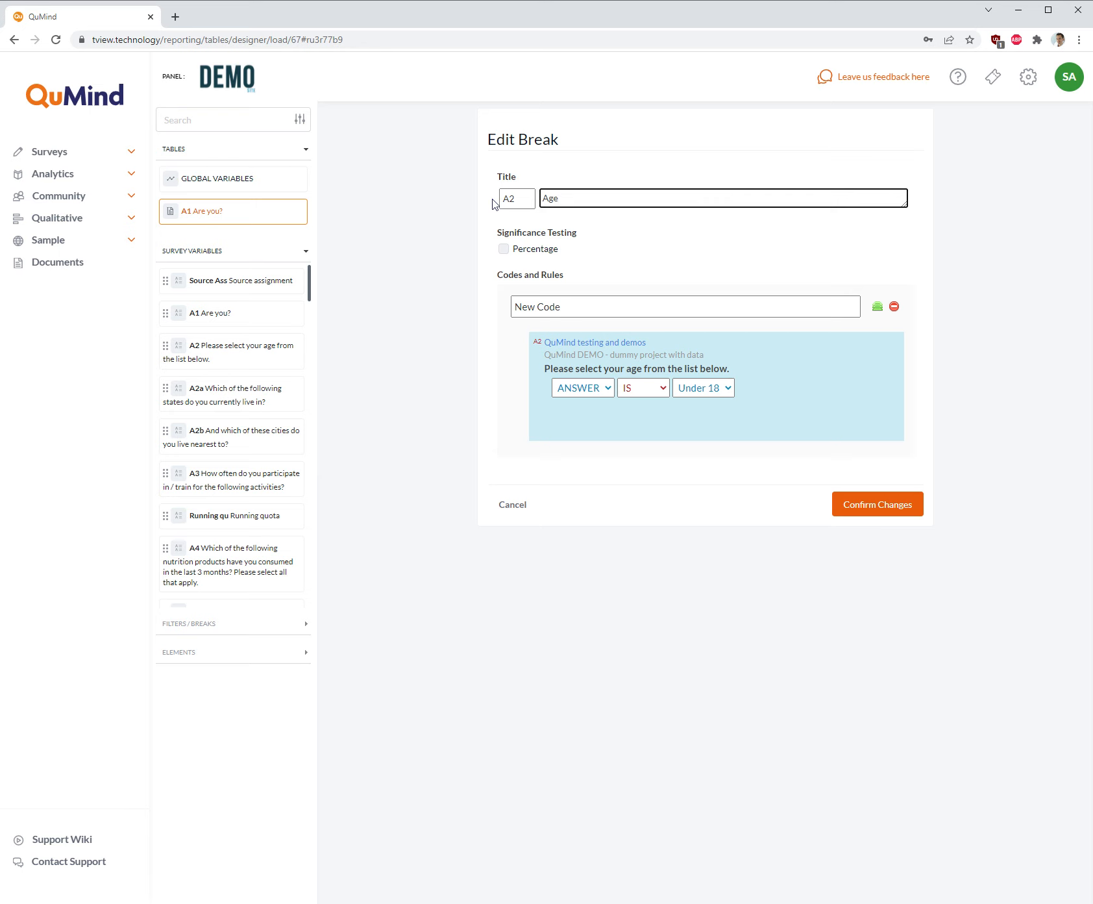
left_click(738, 252)
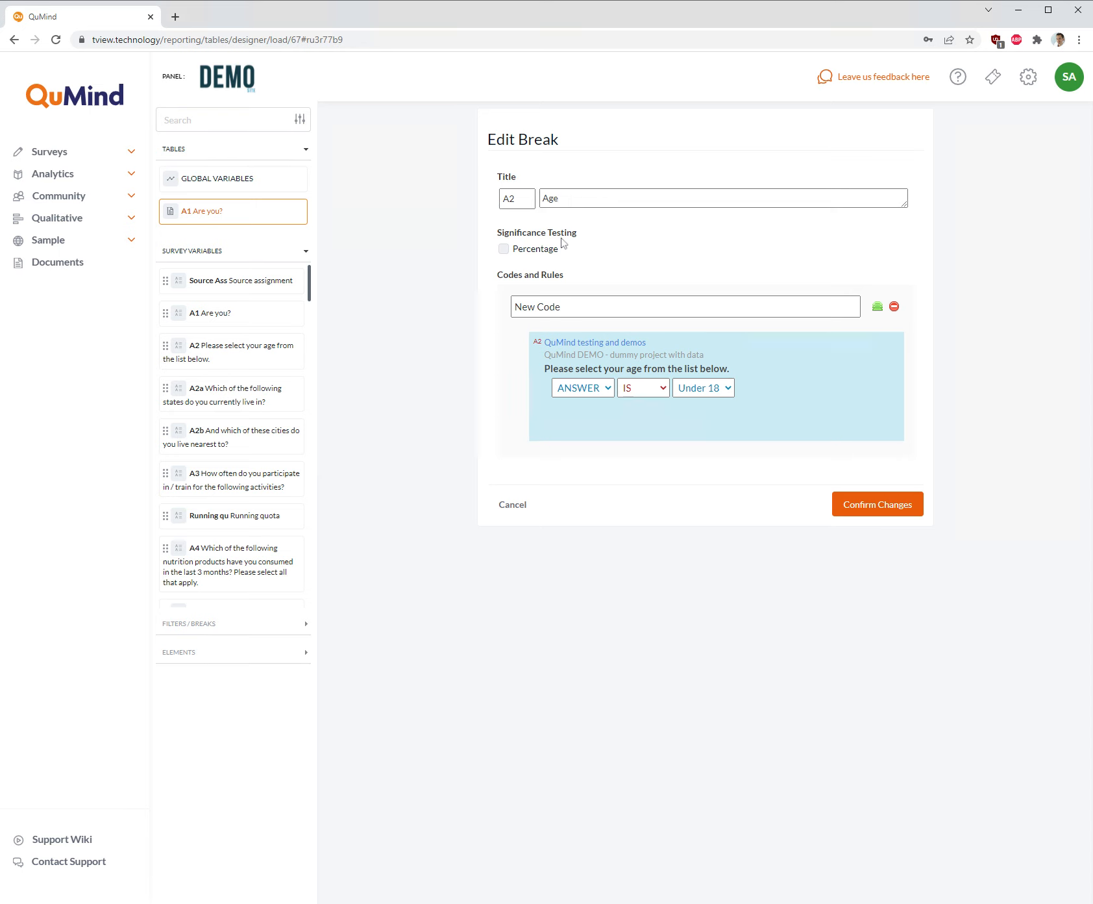
Enable percentage significance testing for the Age break
left_click(542, 252)
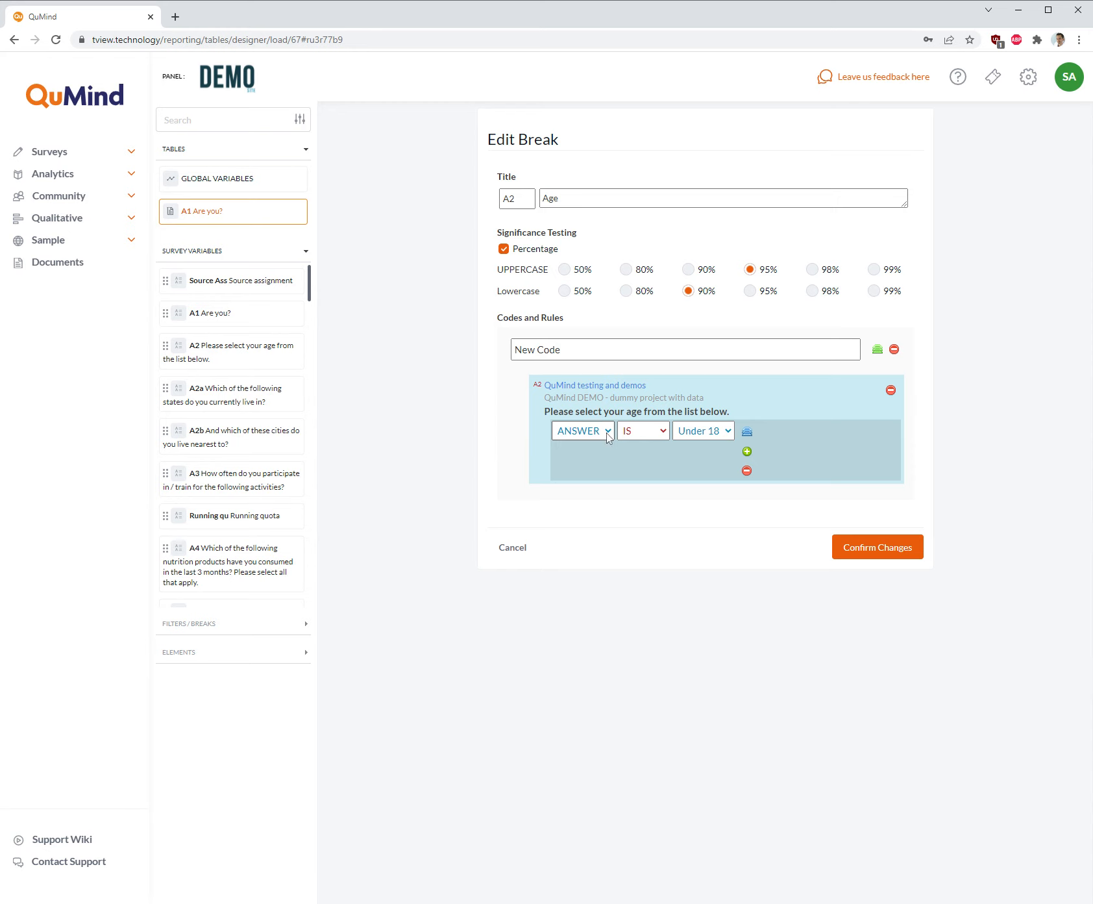
left_click(650, 432)
left_click(676, 429)
left_click(676, 429)
left_click(1012, 426)
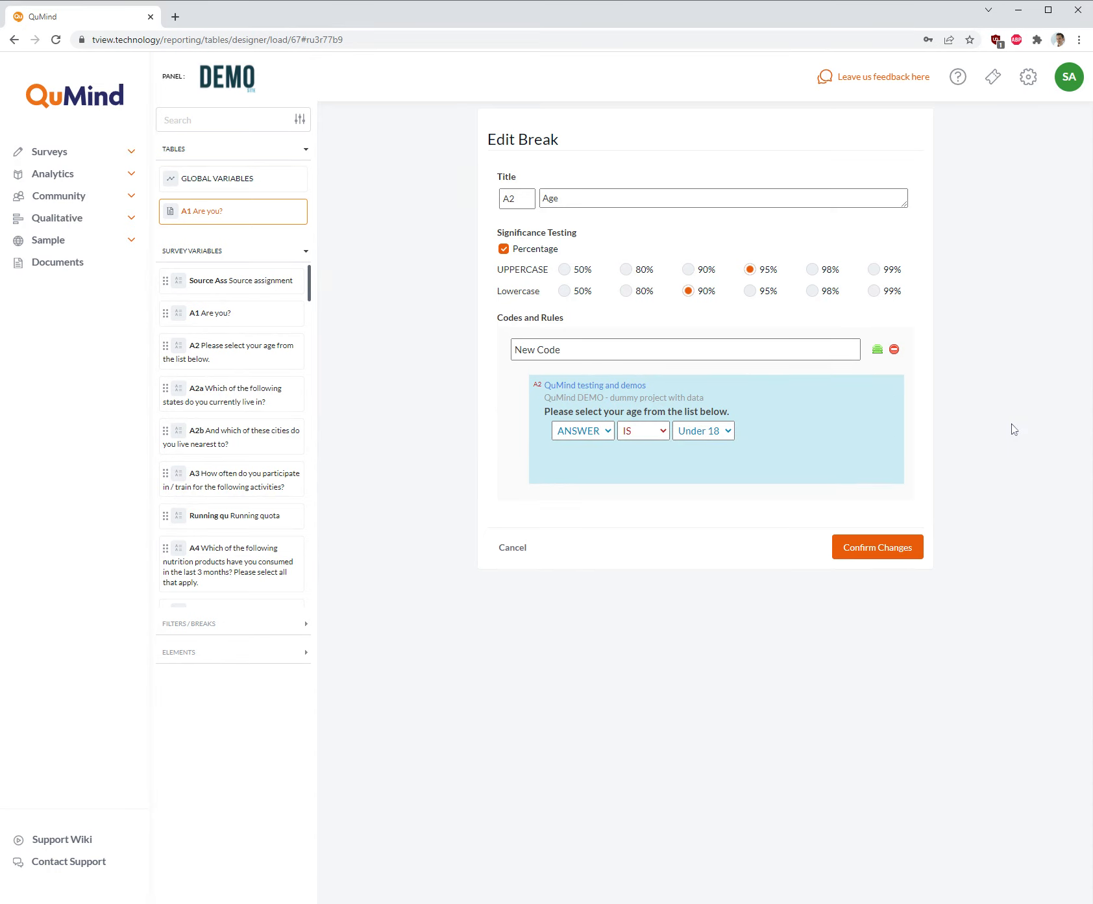
Automap the A2 answer options as codes of the Age break and review the generated codes
left_click(878, 354)
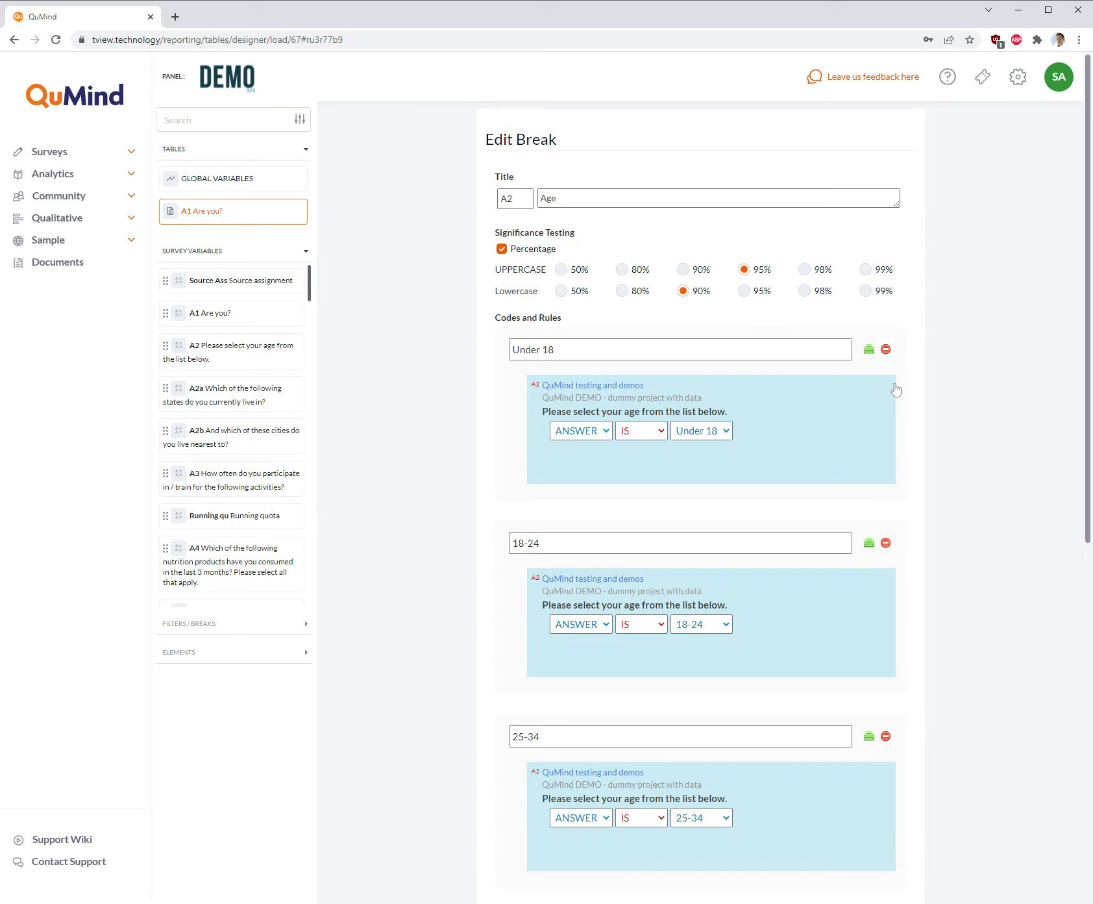
scroll(921, 423, "down", 1)
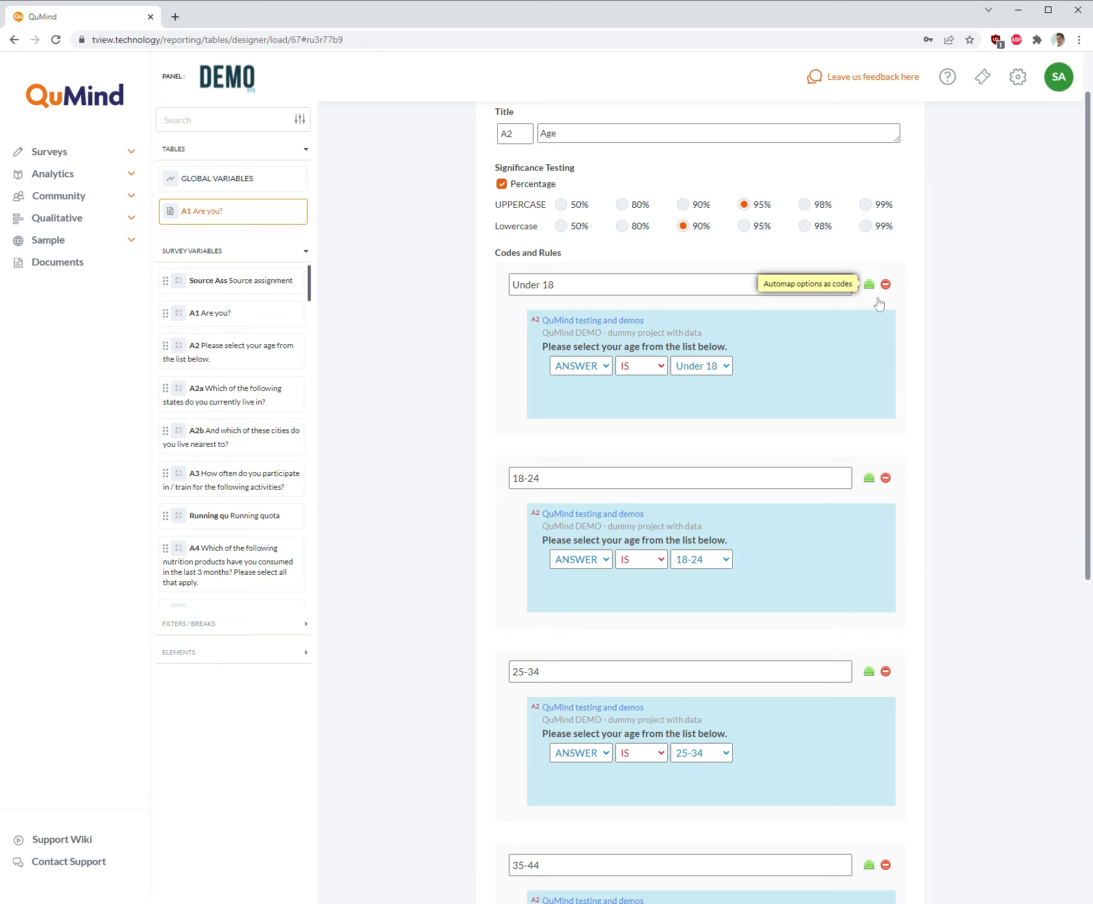
scroll(944, 459, "down", 2)
scroll(945, 461, "down", 3)
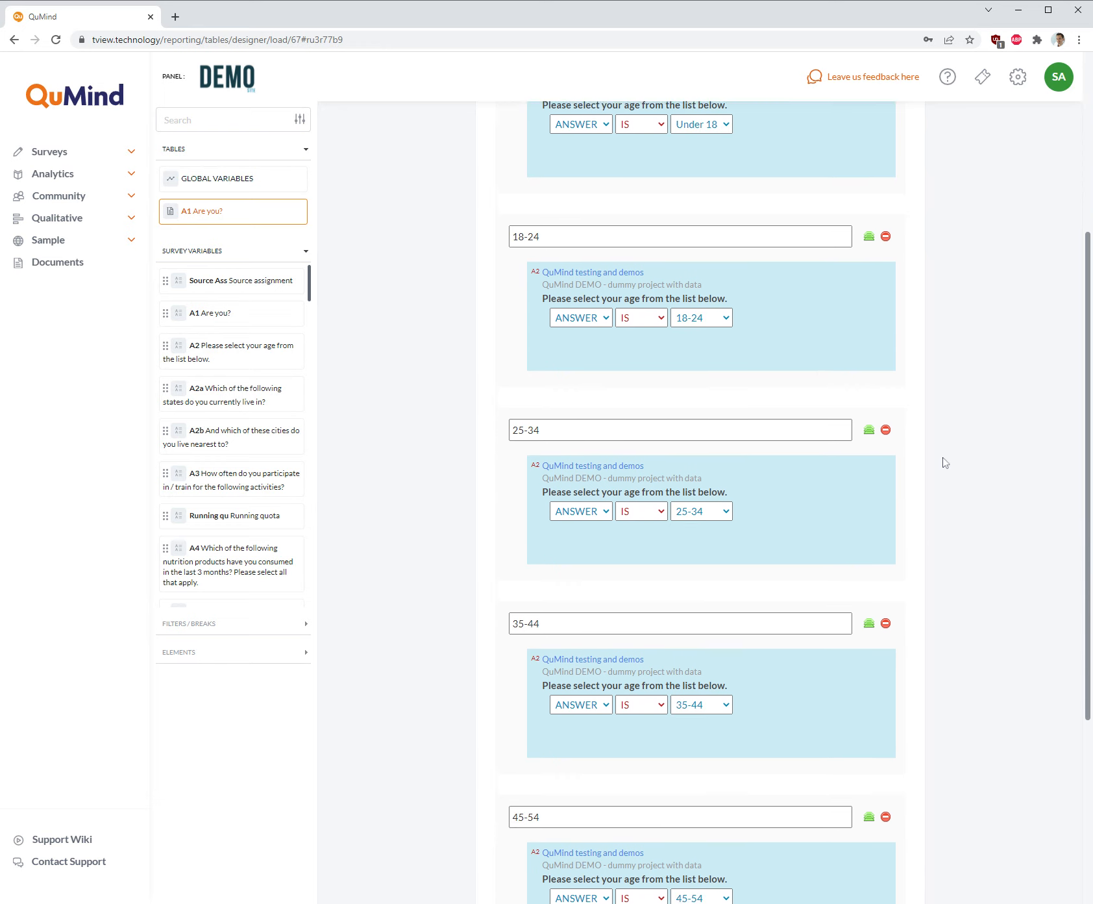
scroll(945, 462, "down", 4)
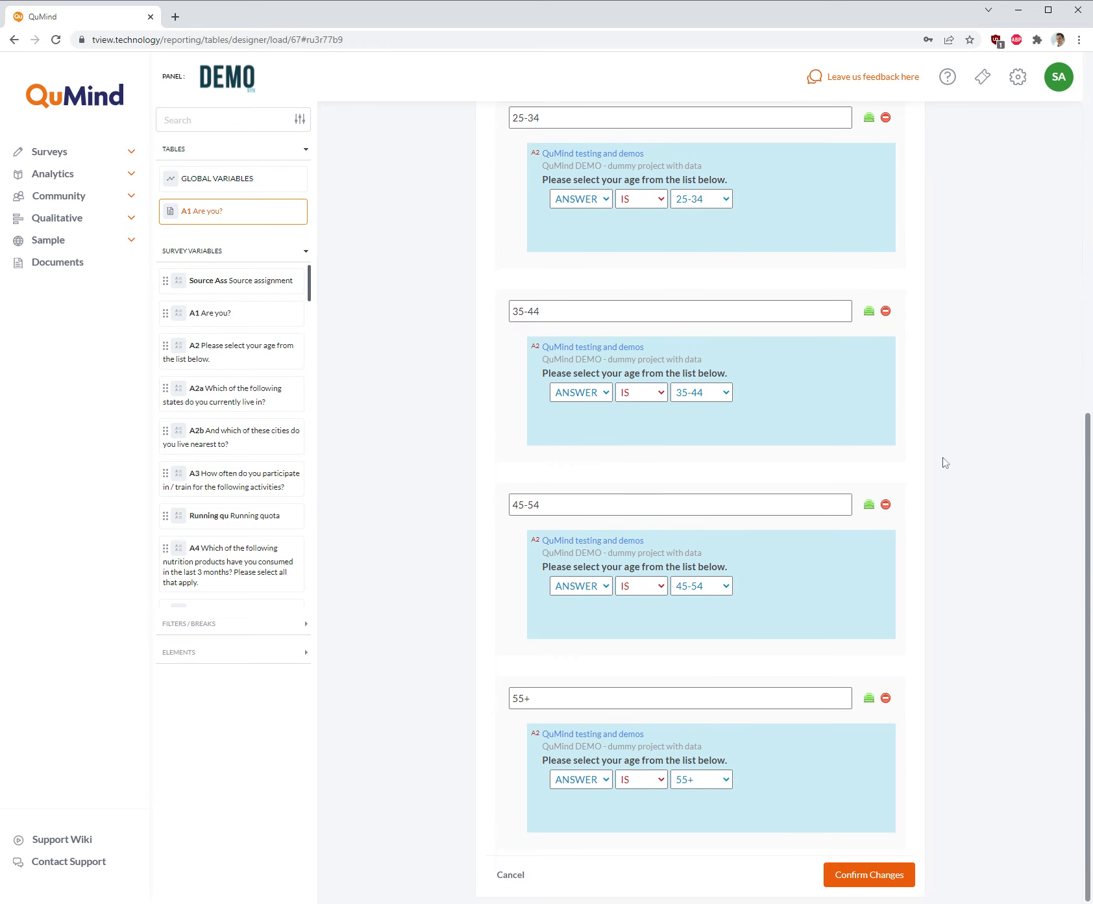
mouse_move(876, 742)
scroll(884, 709, "up", 8)
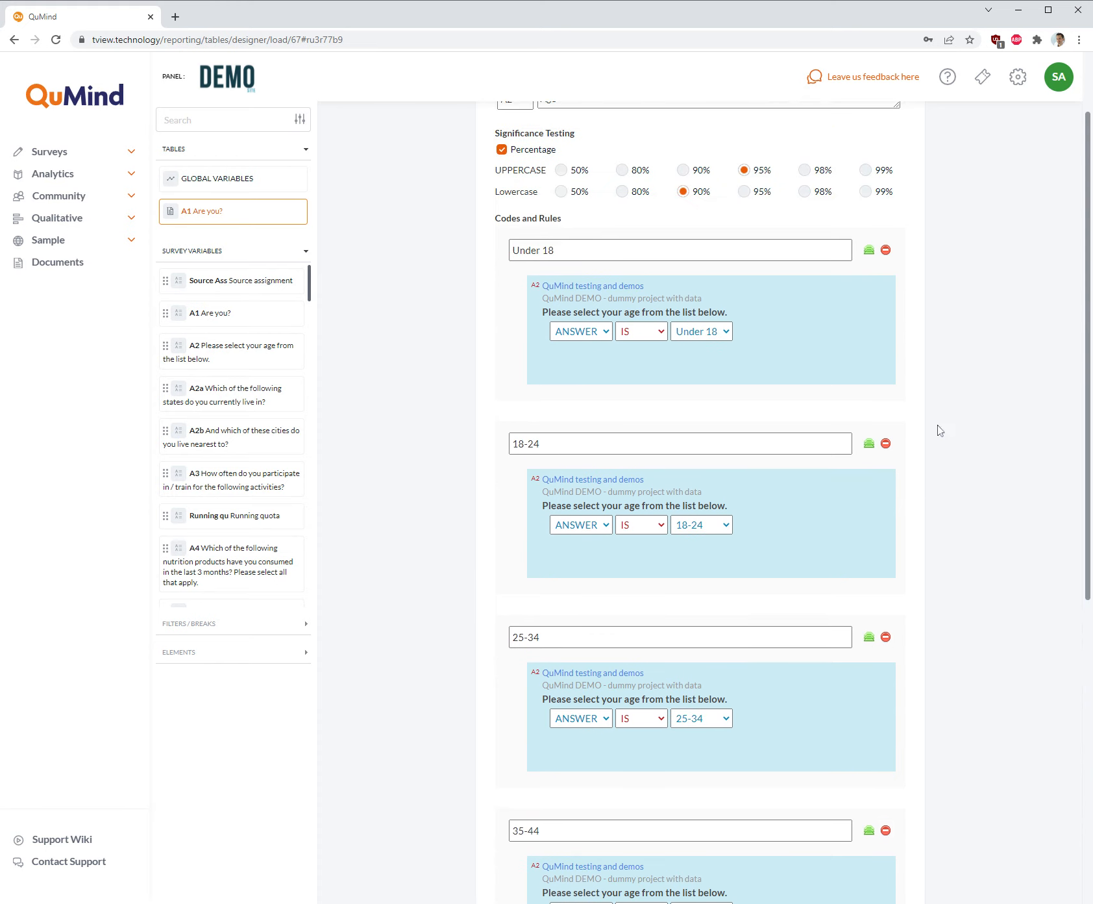
Remove the codes Under 18, 35-44, 45-54 and 55+ from the Age break and confirm the changes
left_click(886, 250)
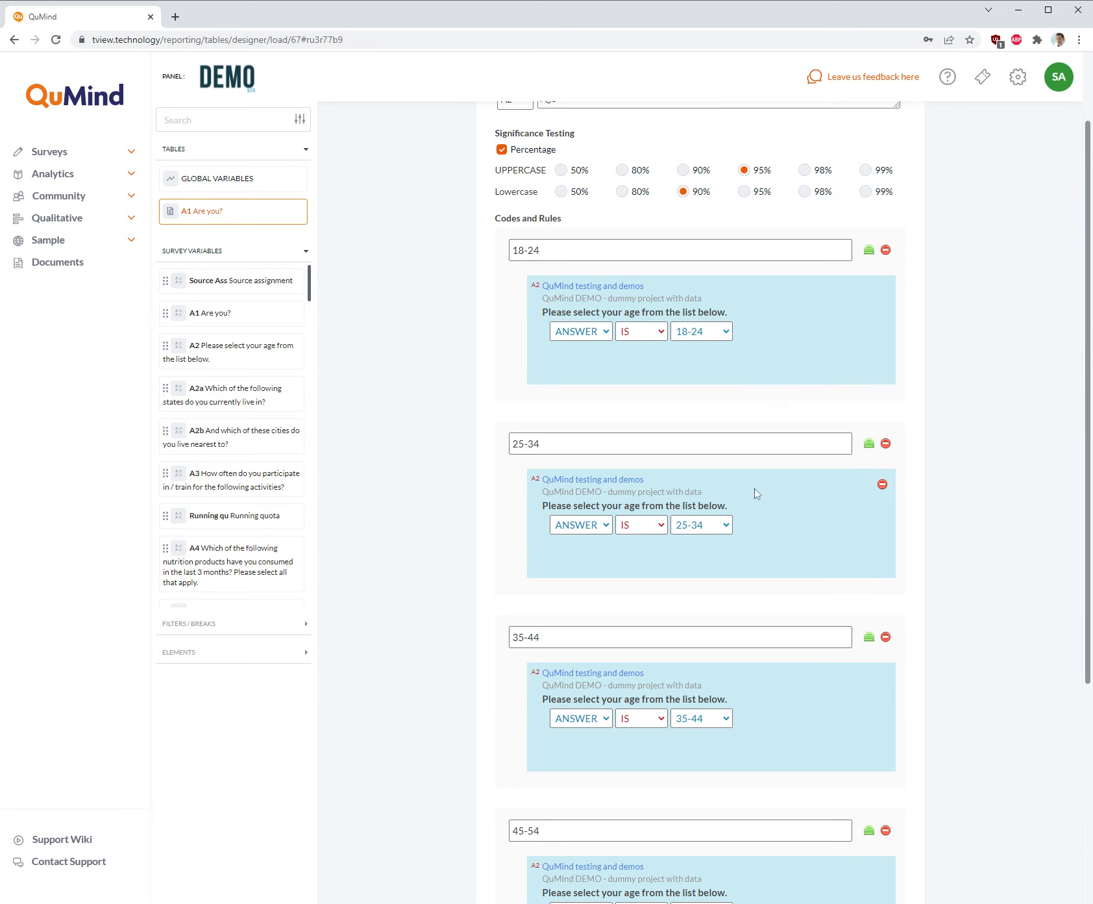
scroll(937, 488, "down", 5)
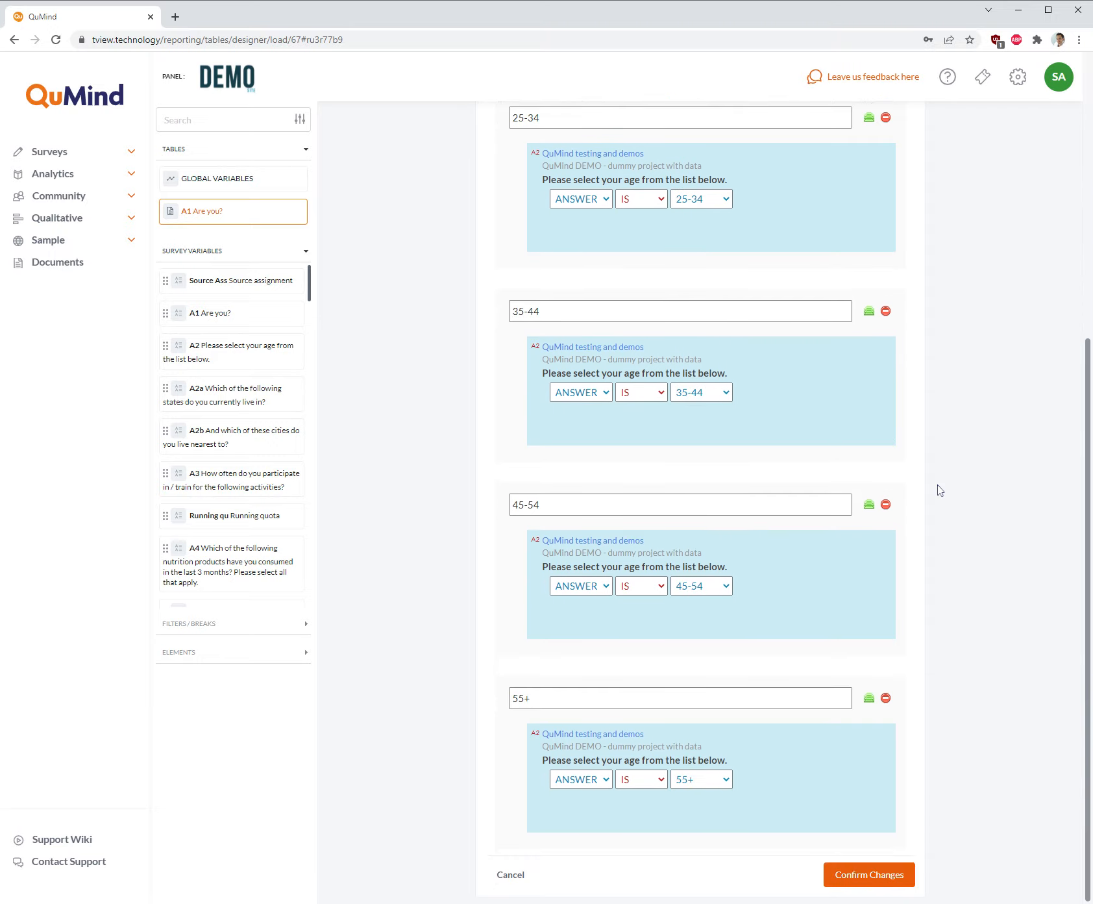
left_click(886, 505)
left_click(887, 505)
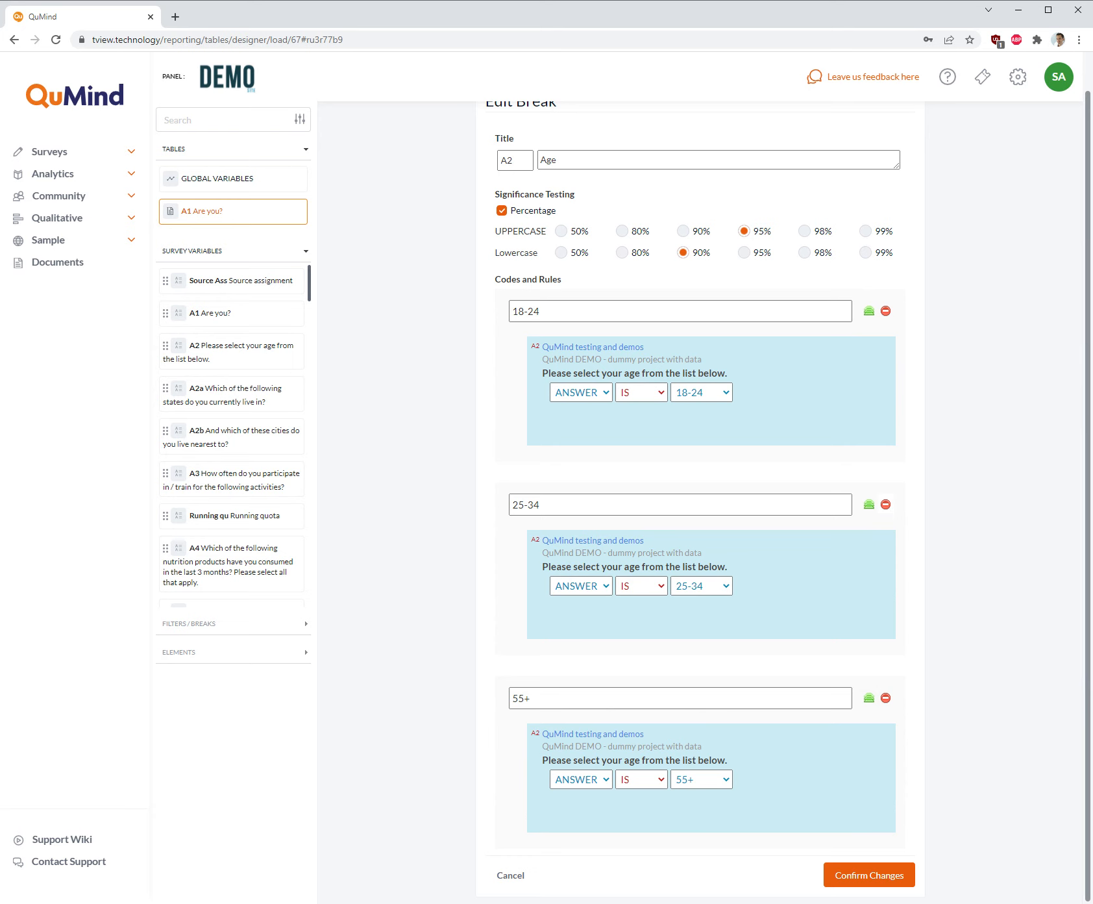
left_click(886, 698)
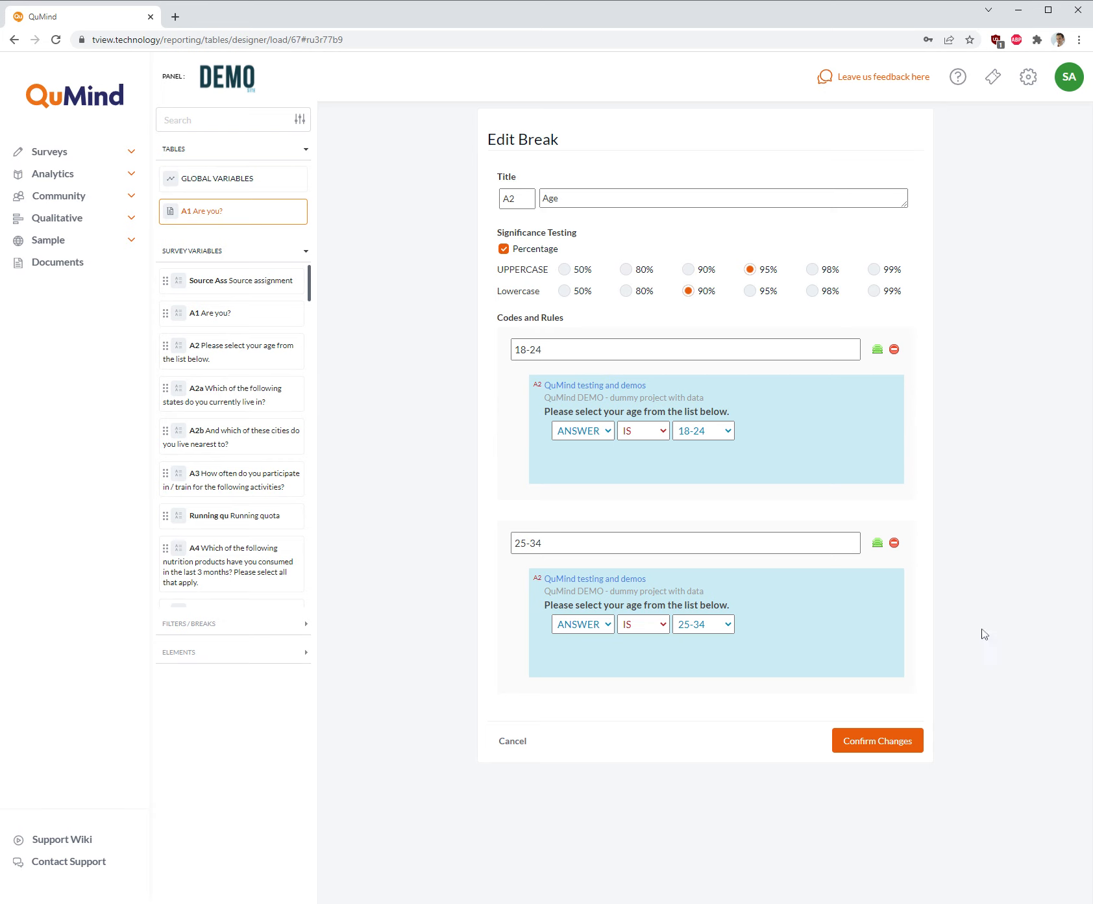
left_click(912, 744)
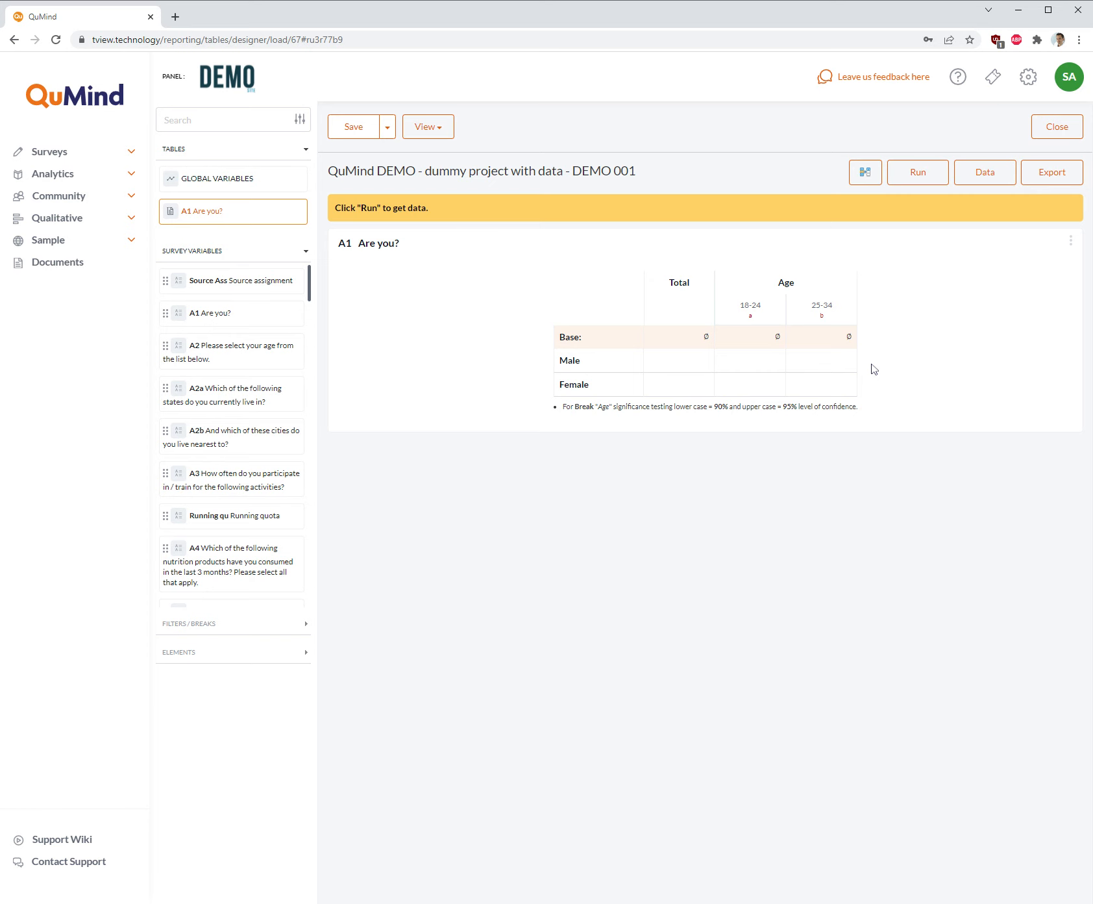
Run the A1 table with its Age break and save the crosstab
left_click(925, 172)
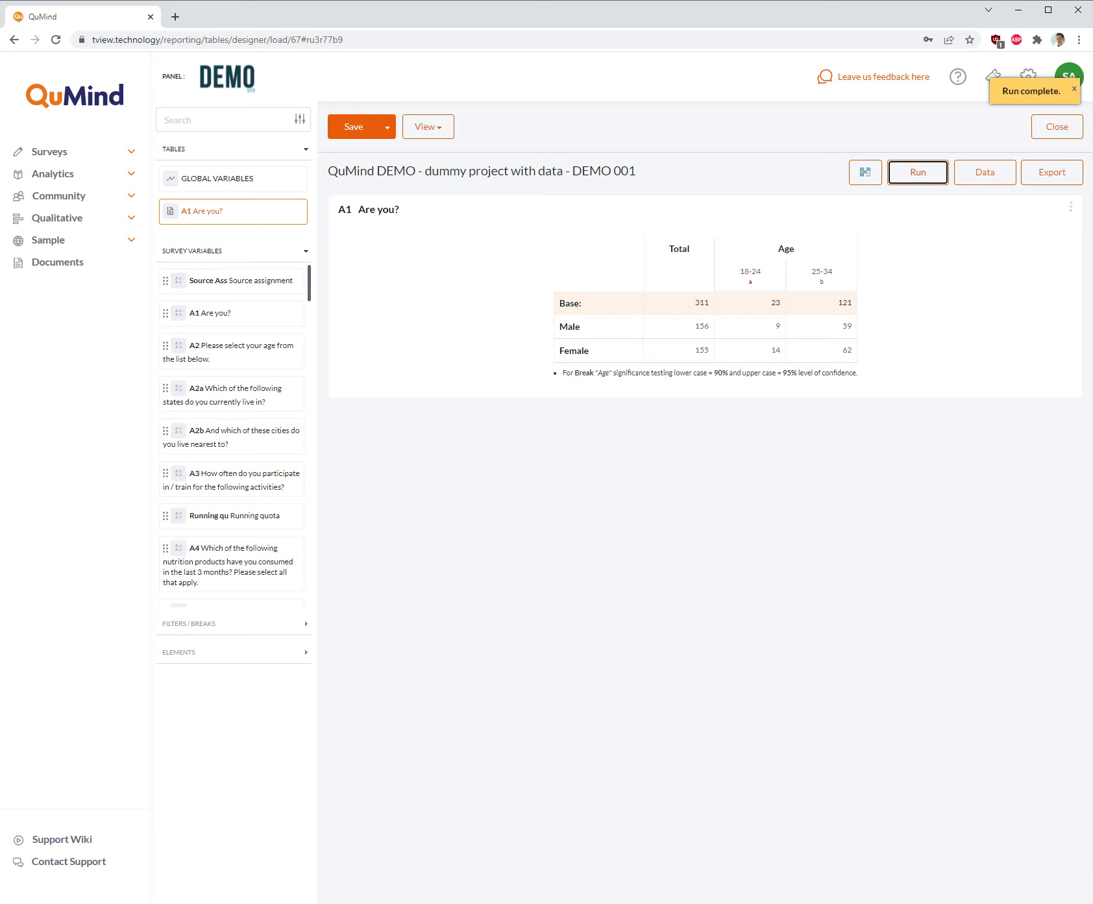
left_click(333, 130)
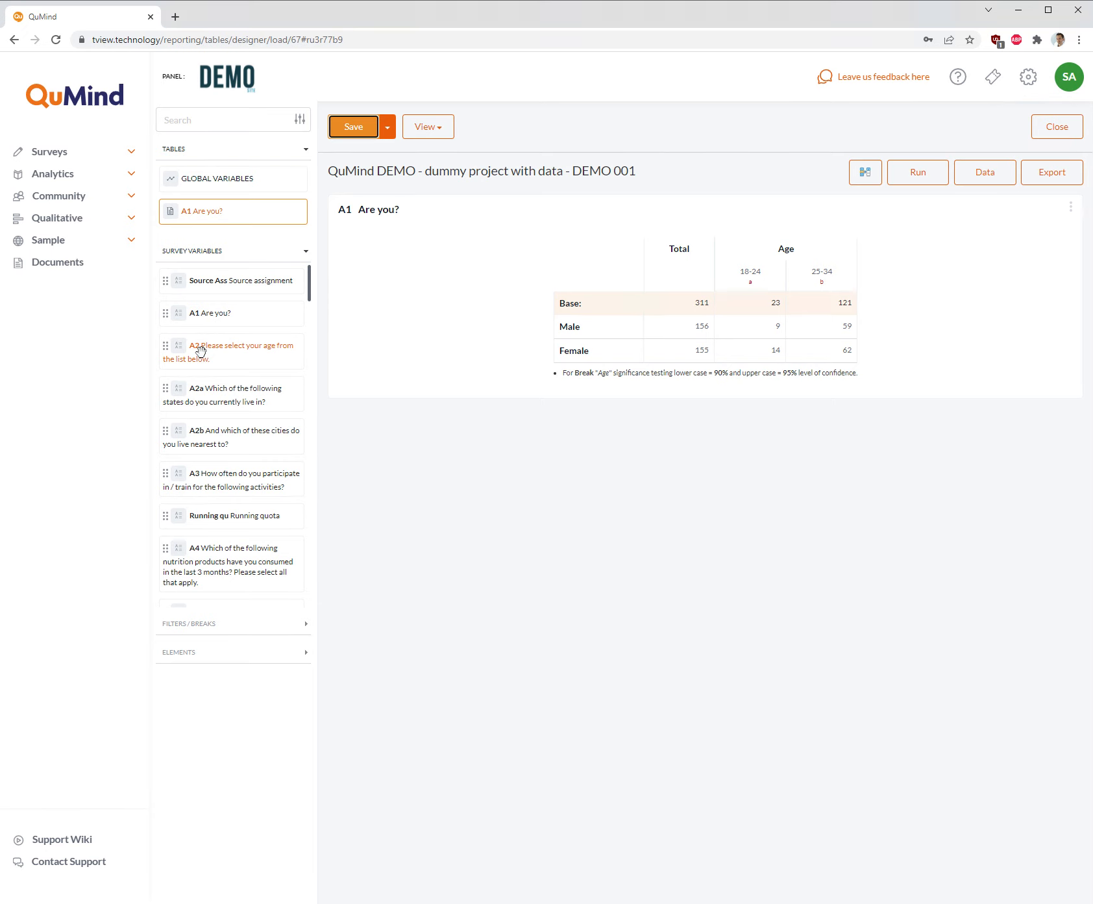
Create a table from A2 and add a break from A2a titled Region to it
left_click_drag(217, 348, 826, 391)
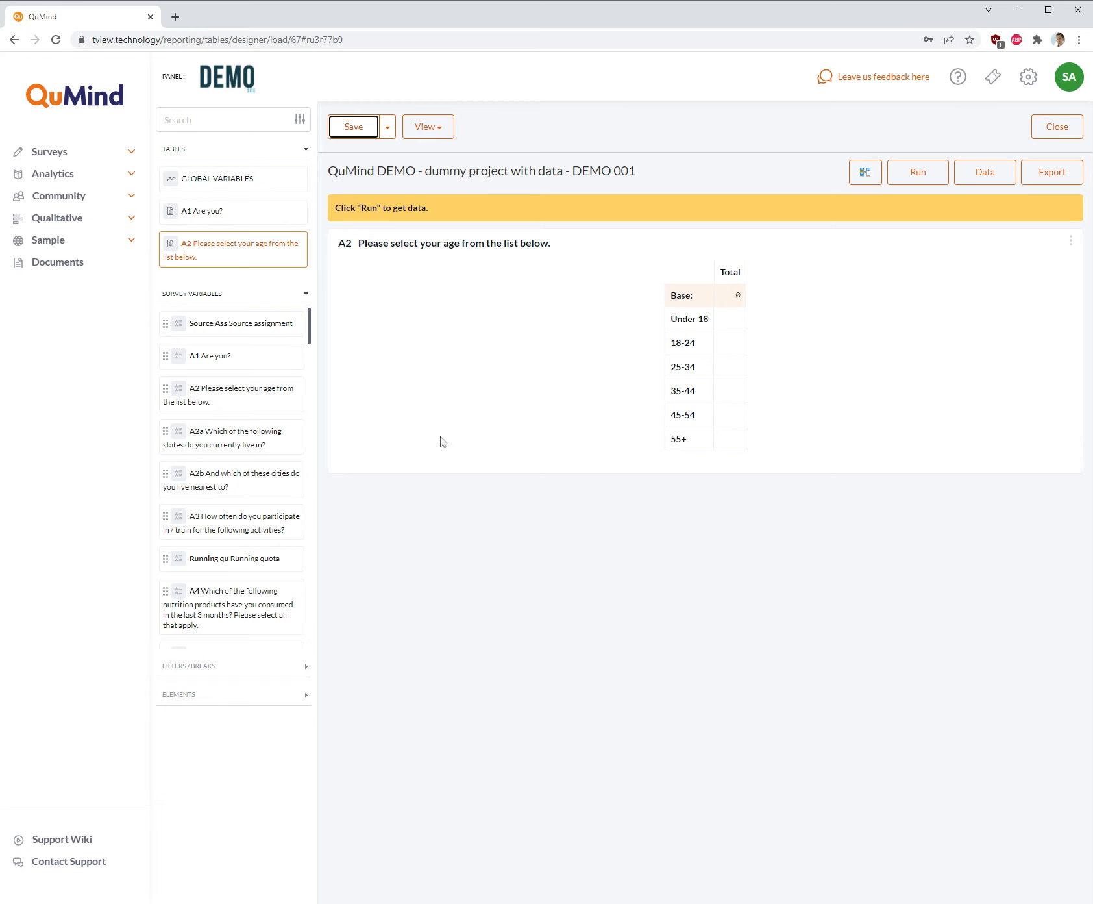
left_click_drag(220, 430, 808, 336)
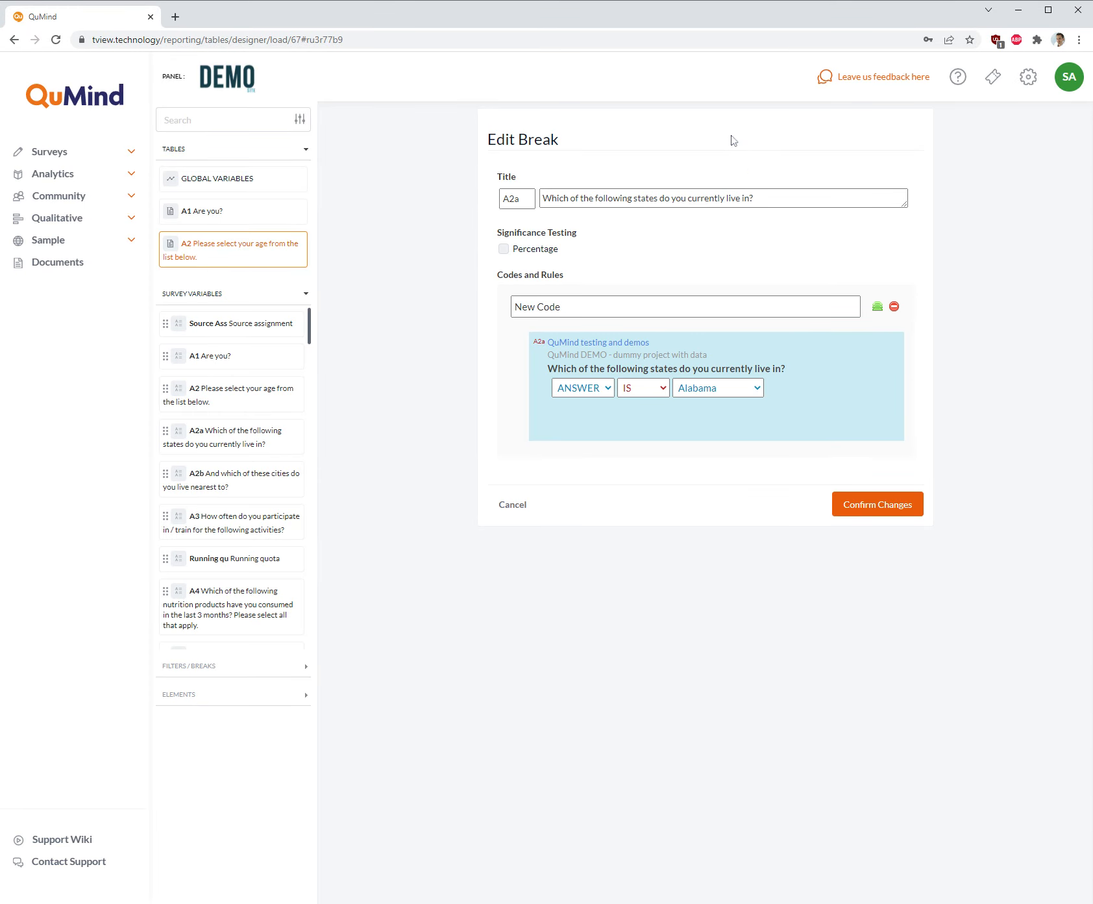
left_click_drag(755, 198, 481, 204)
type("REgion")
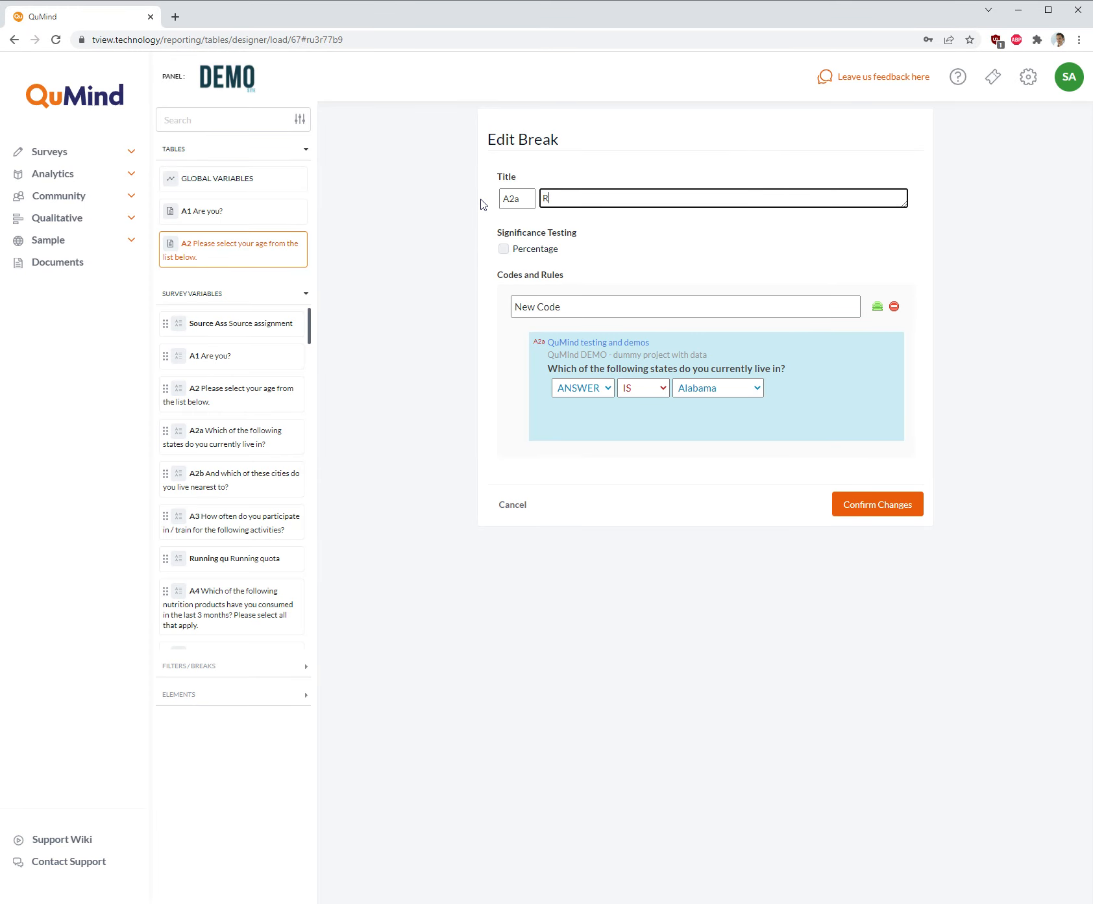
key("BackSpace")
key("BackSpace")
key("BackSpace")
key("BackSpace")
type("egion")
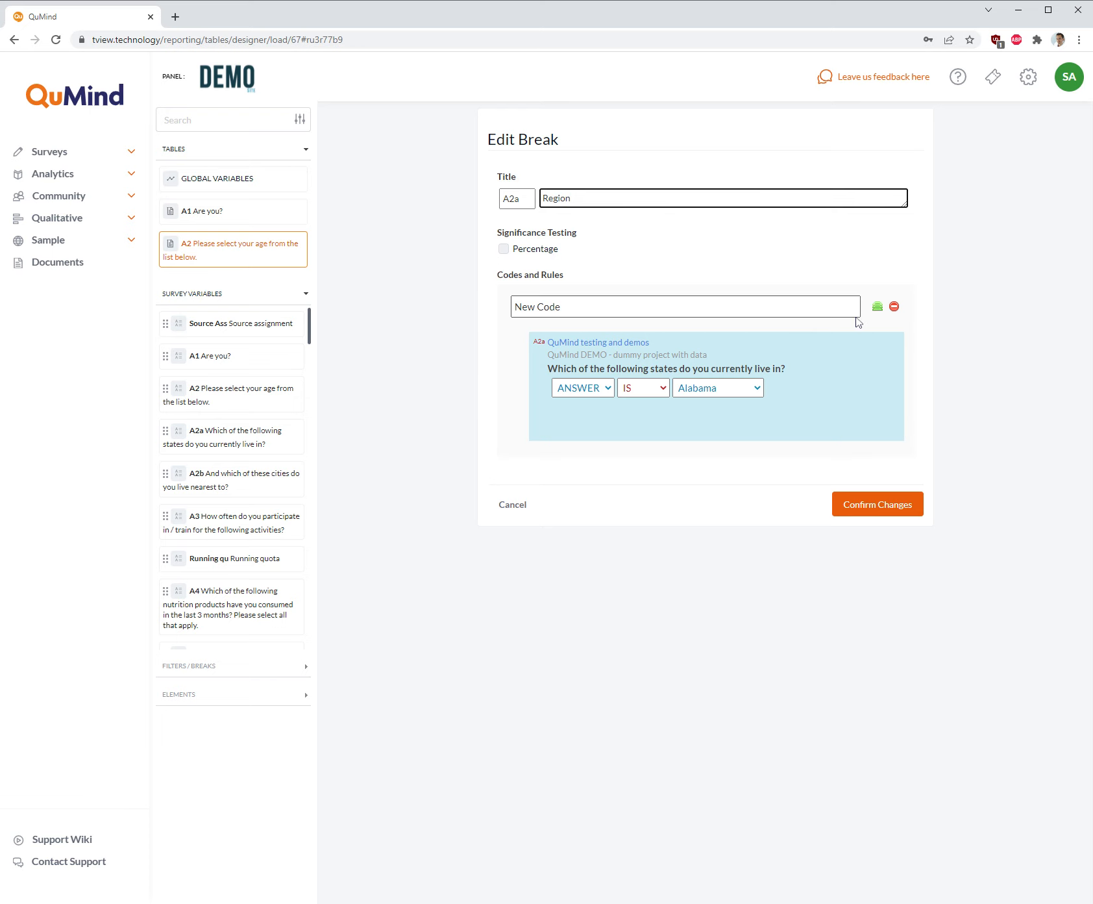
Automap the A2a answer options as codes of the Region break and review the generated codes
left_click(876, 314)
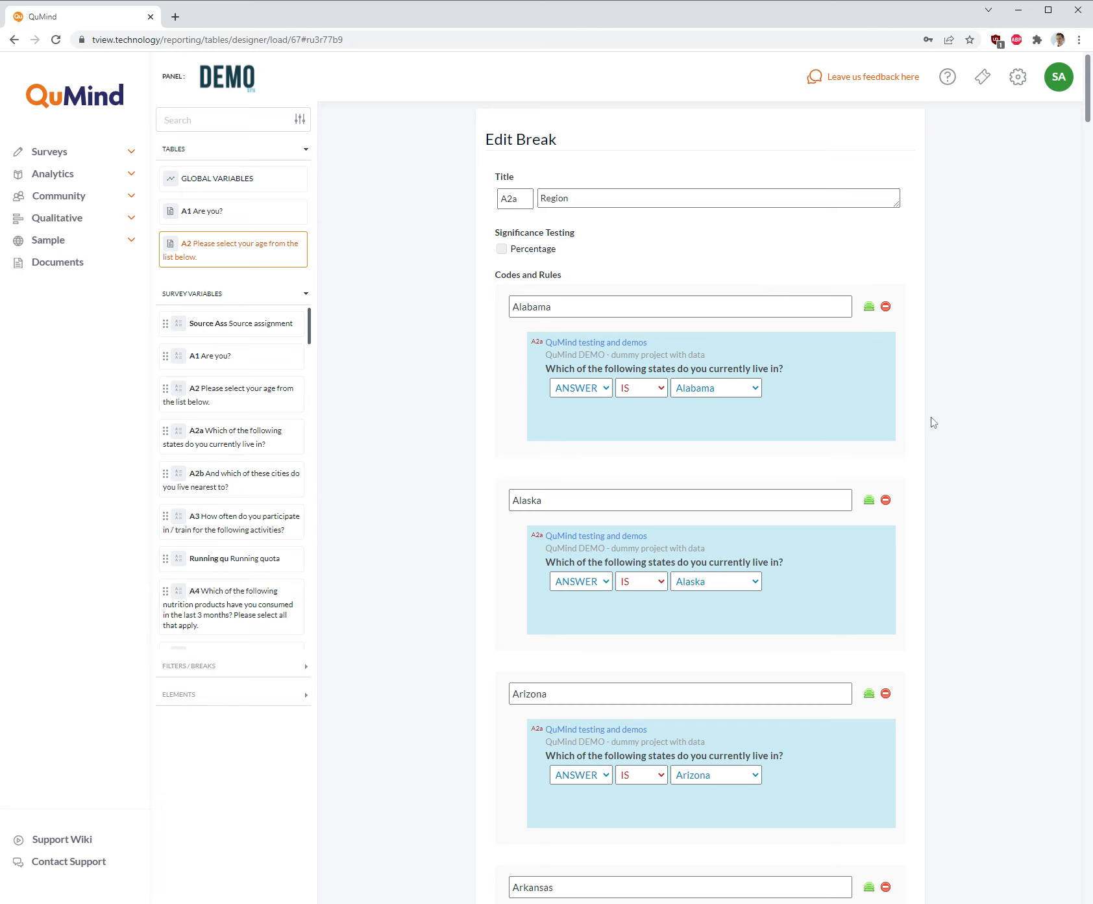
scroll(934, 423, "down", 1)
scroll(933, 422, "down", 3)
scroll(934, 423, "down", 10)
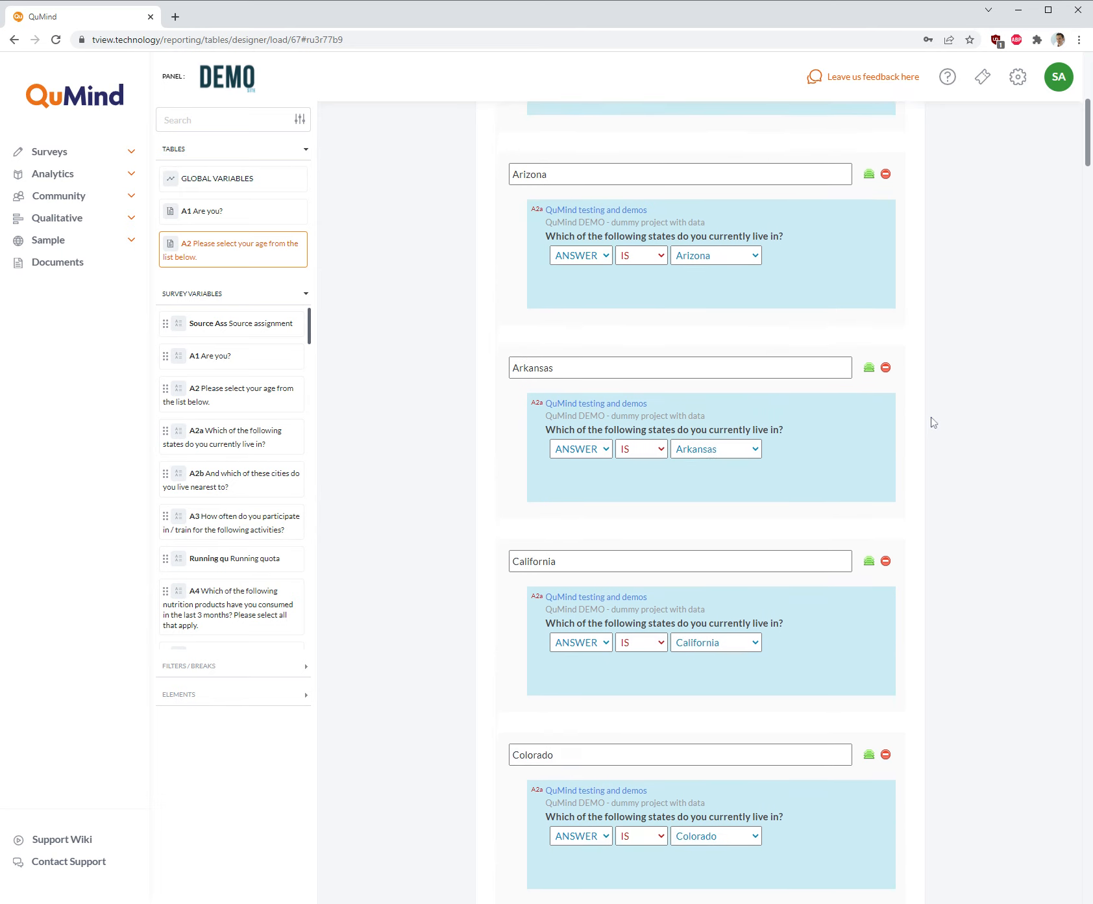
scroll(933, 423, "down", 20)
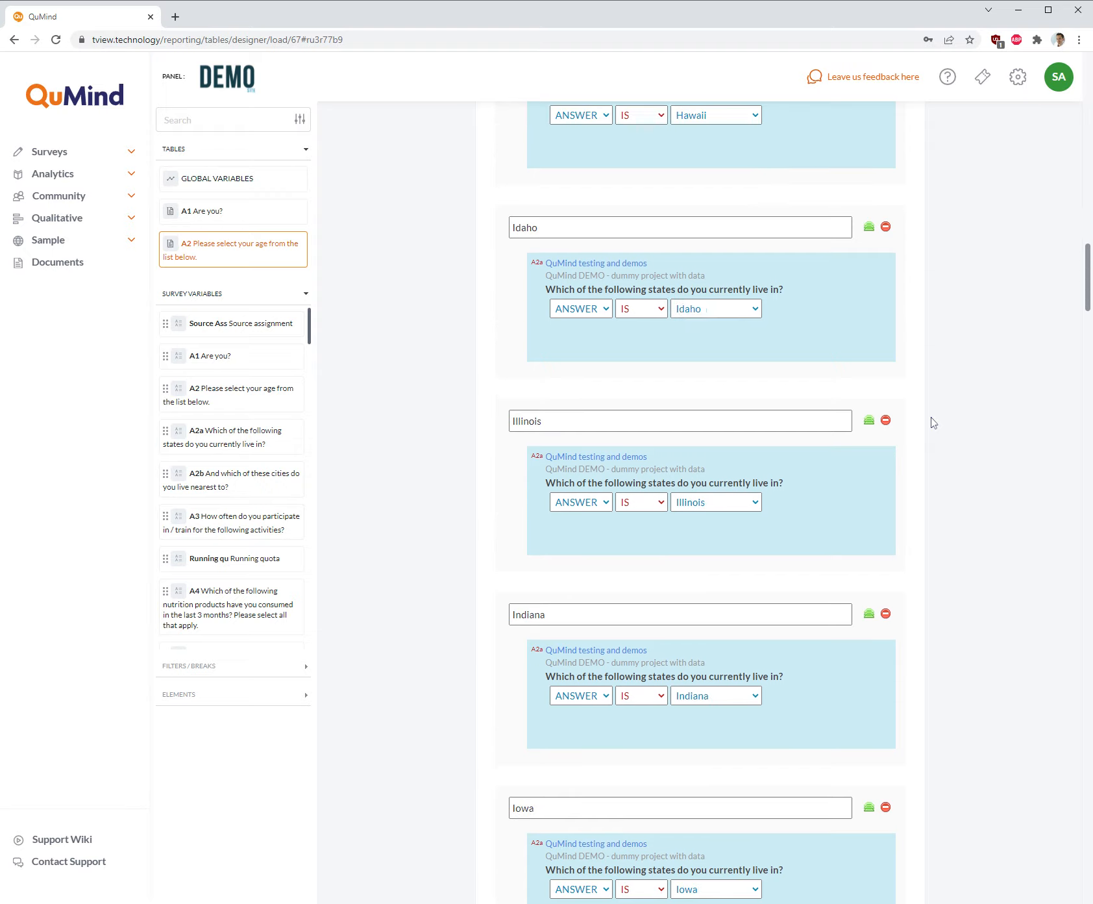
scroll(933, 422, "down", 17)
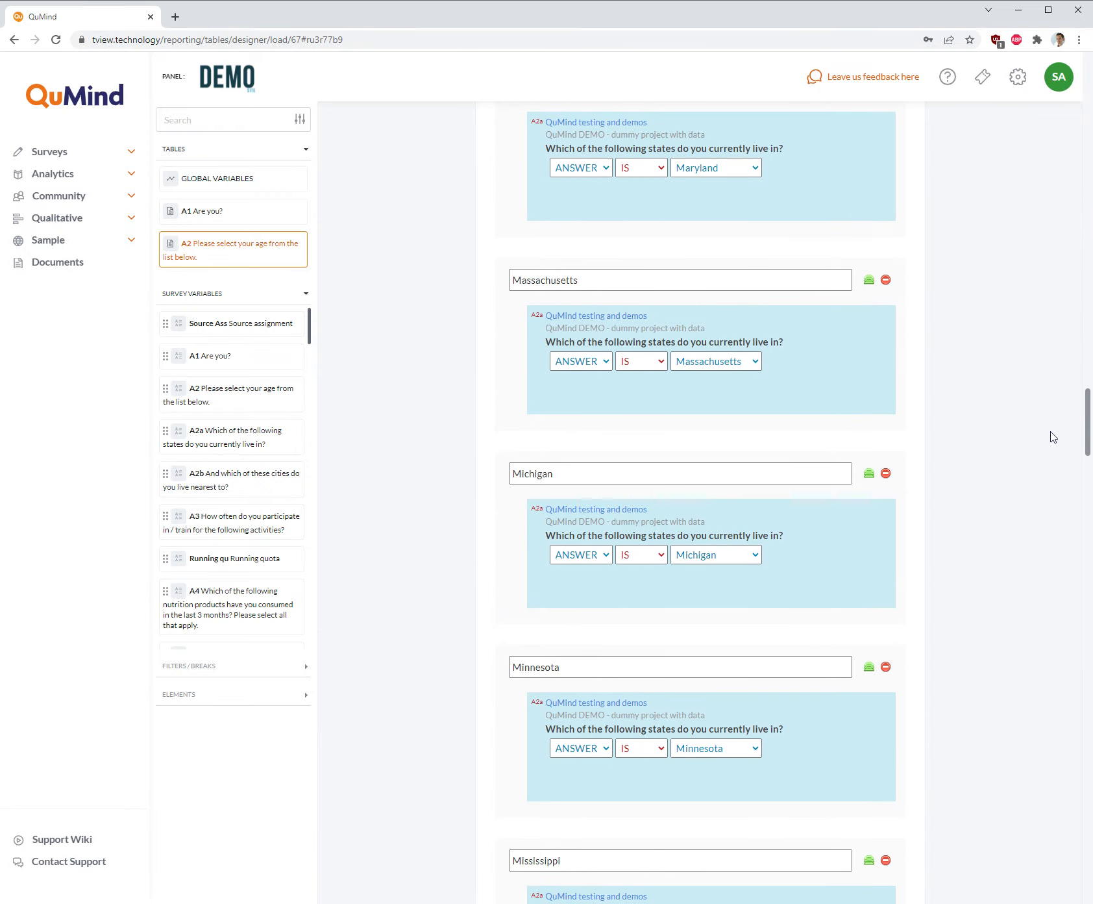
left_click_drag(1082, 431, 1073, 873)
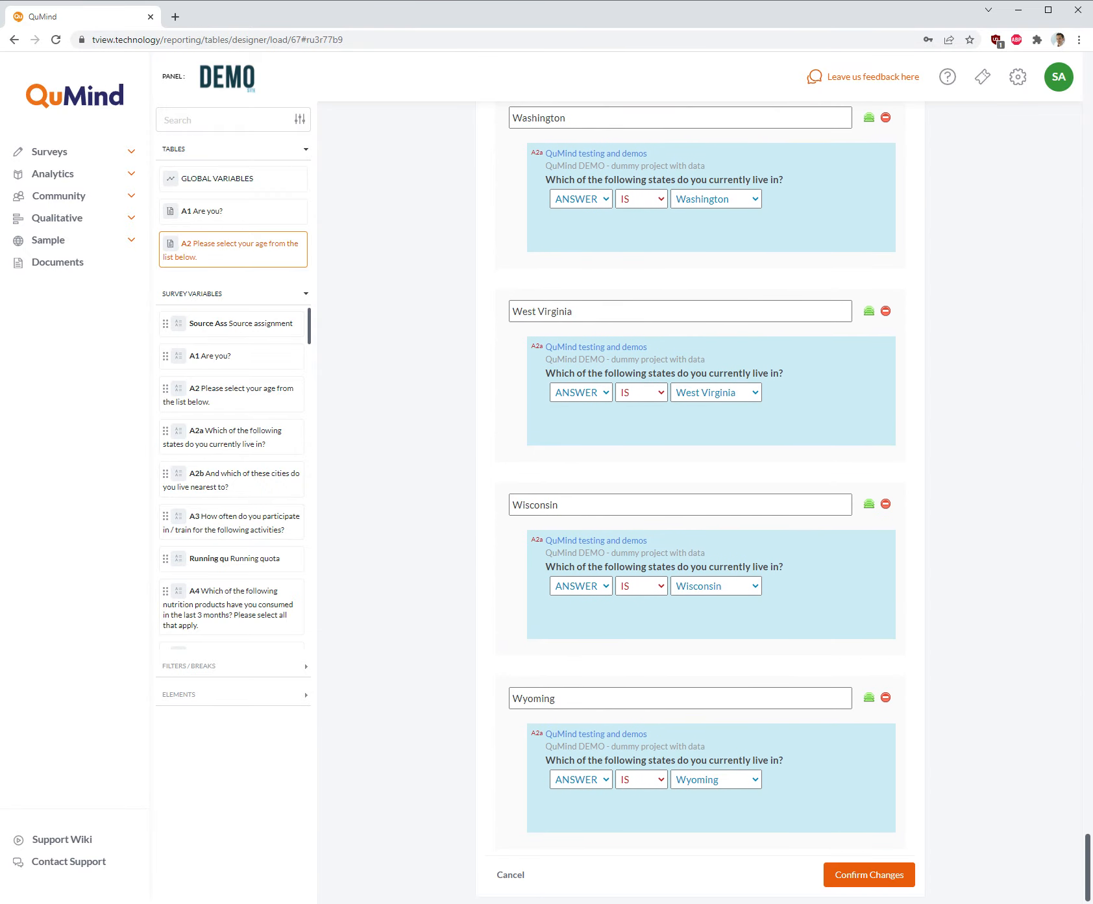
Remove all codes from Illinois through Wyoming from the Region break and confirm the changes
left_click(886, 697)
left_click(886, 677)
left_click(886, 677)
left_click(887, 677)
left_click(886, 677)
left_click(886, 677)
left_click(886, 677)
triple_click(887, 677)
triple_click(886, 677)
double_click(886, 677)
double_click(886, 677)
double_click(886, 678)
triple_click(886, 677)
double_click(886, 677)
double_click(887, 677)
triple_click(886, 678)
triple_click(886, 677)
double_click(886, 677)
double_click(886, 677)
double_click(886, 677)
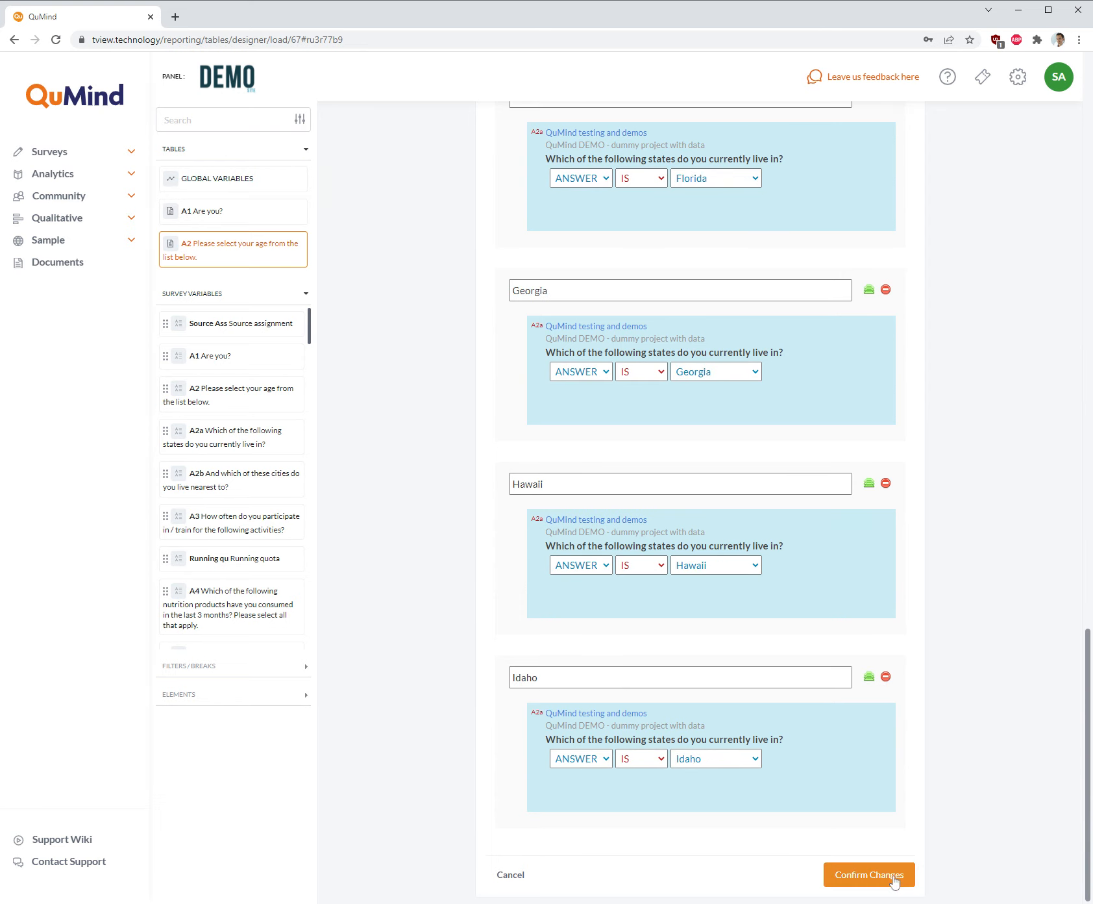
left_click(894, 875)
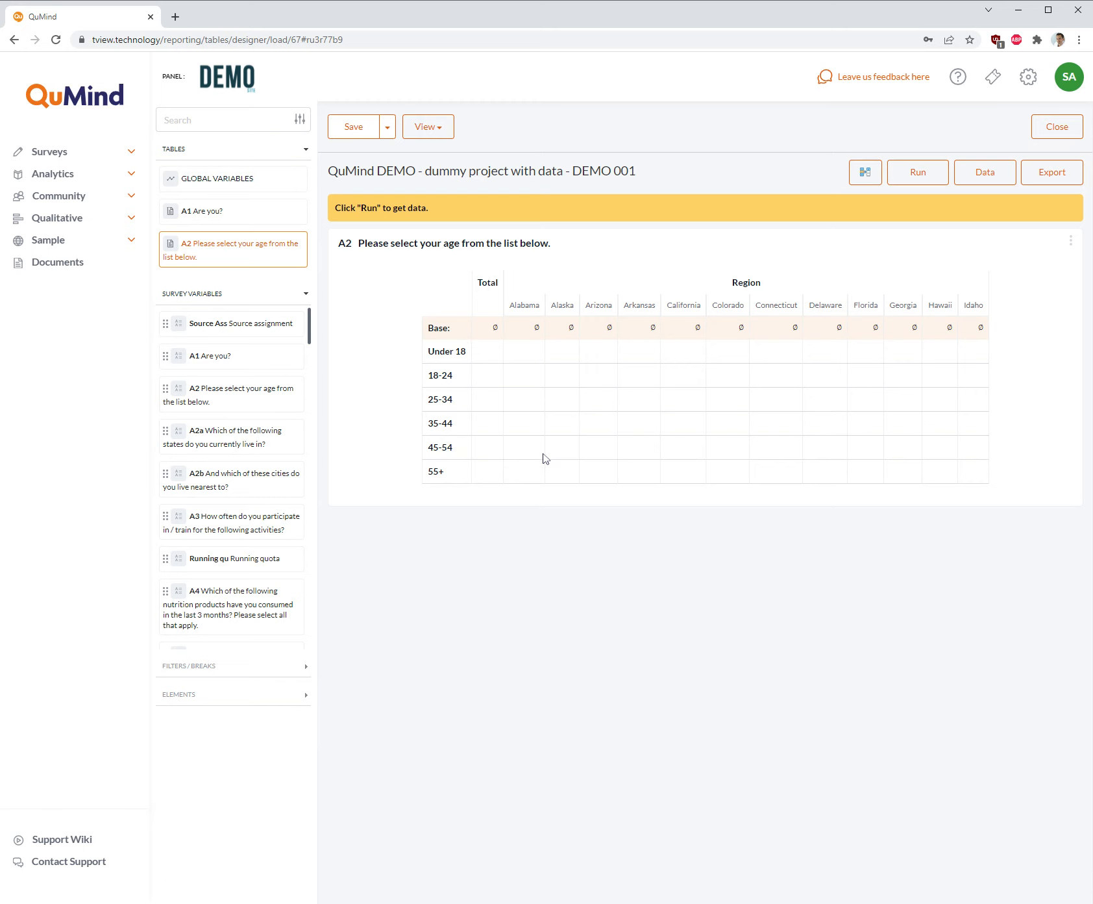
Run and save the A2 table with its Region break, and view the A1 and A2 tables
left_click(929, 176)
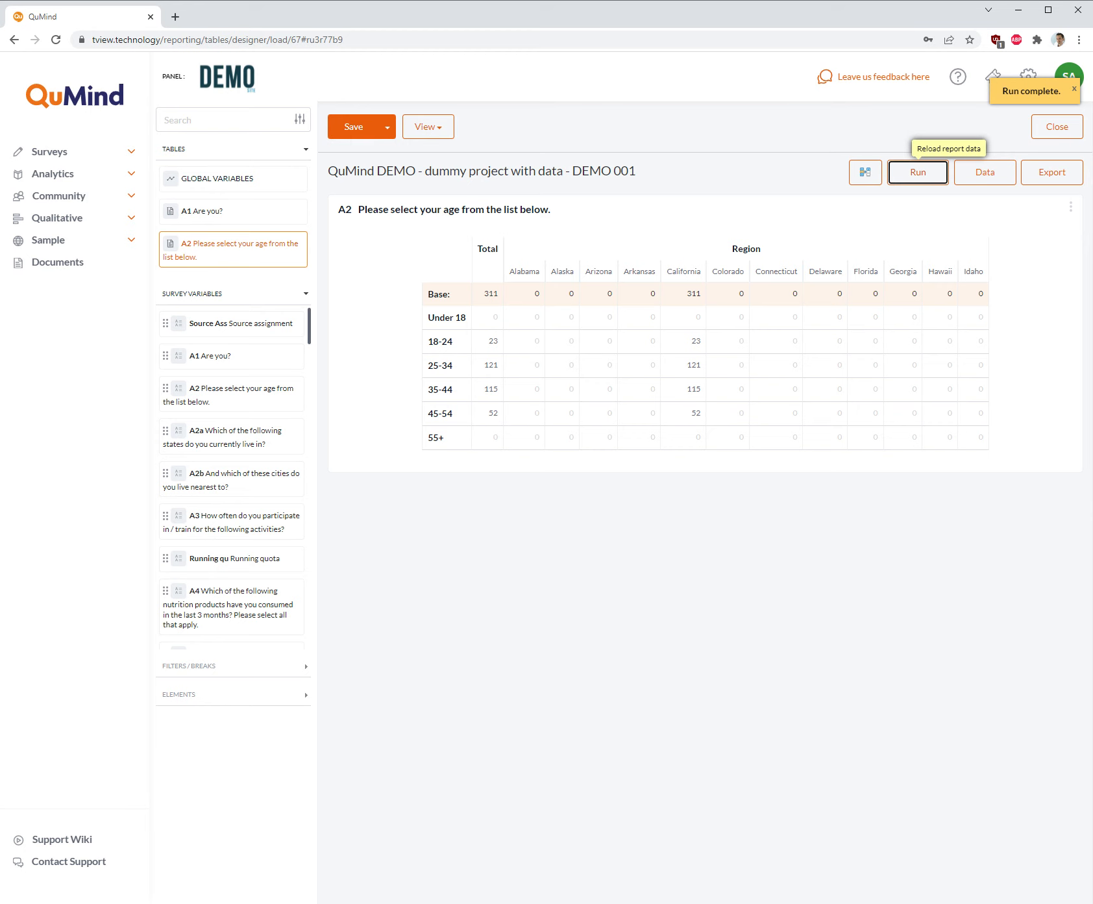
left_click(369, 132)
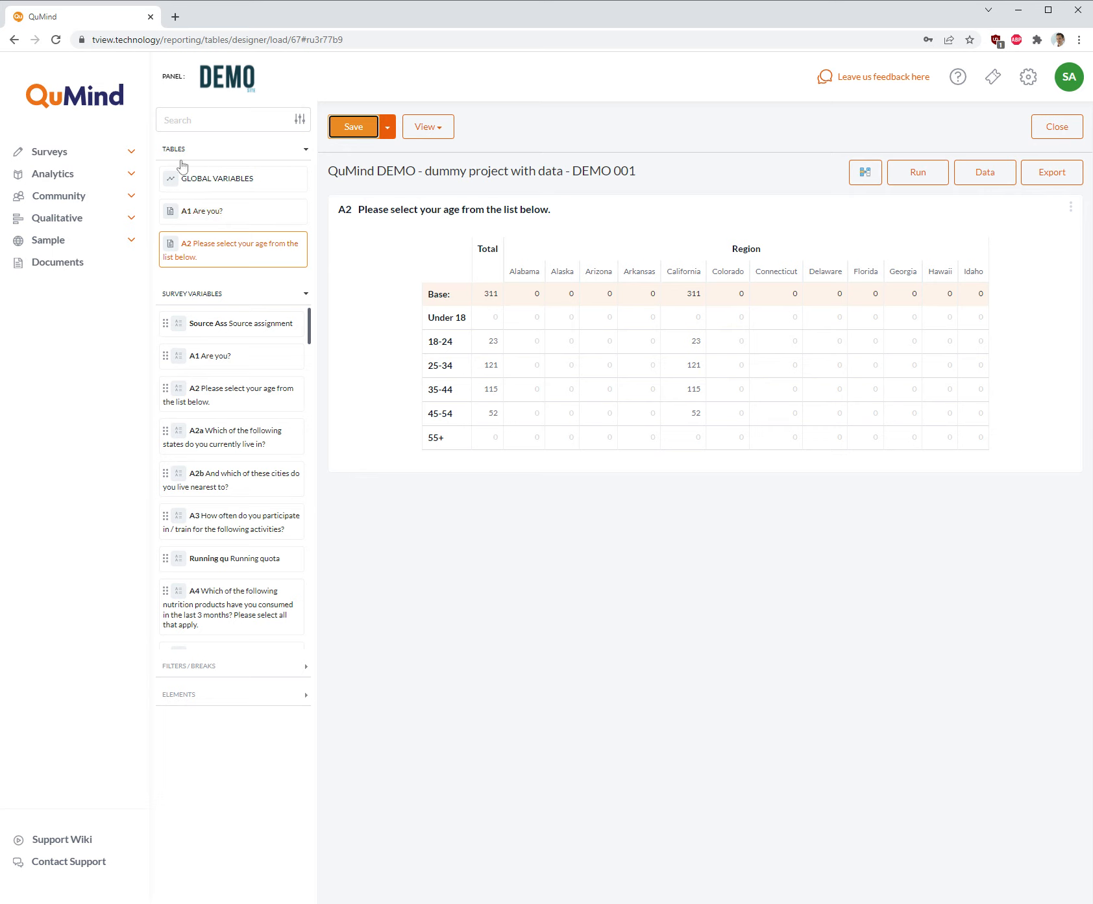
left_click(204, 217)
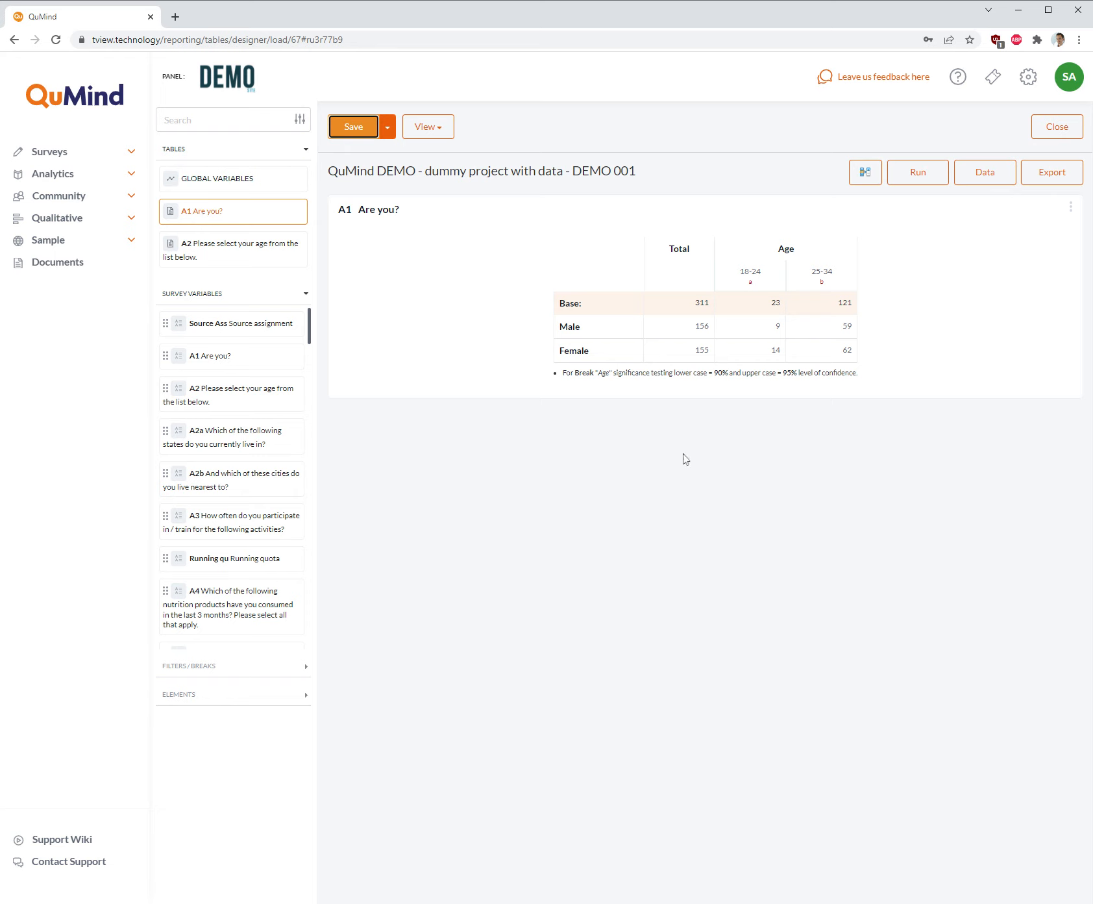
left_click(214, 263)
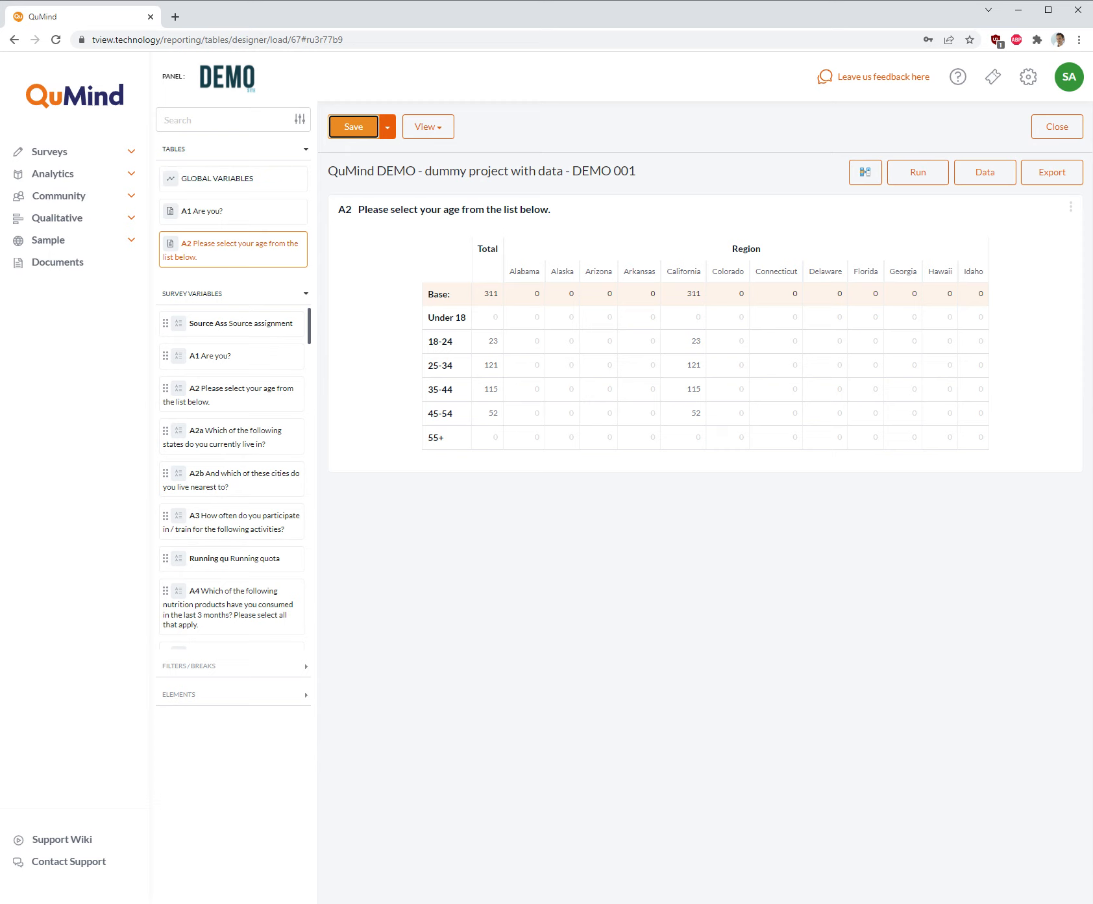
Open Batch Insert, review the offered survey variables and deselect all of them
left_click(866, 174)
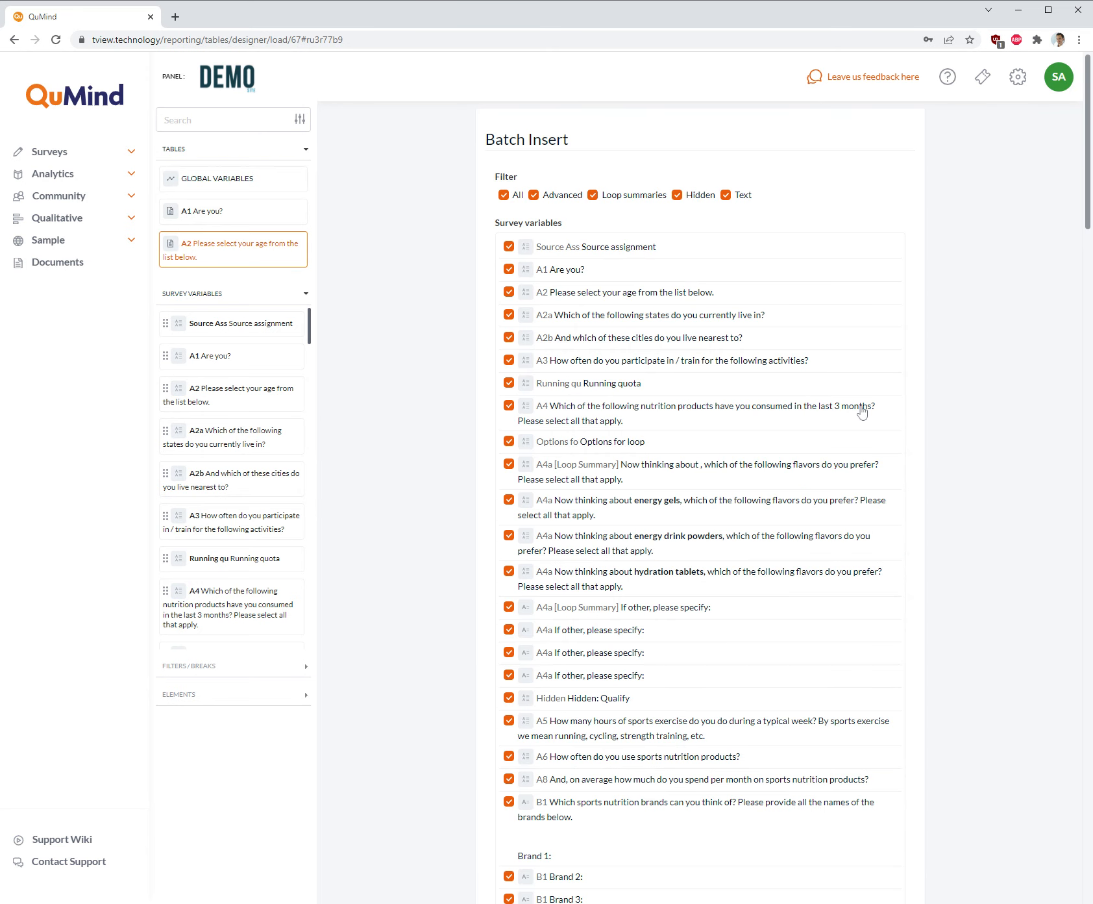
scroll(860, 412, "down", 8)
scroll(862, 412, "down", 20)
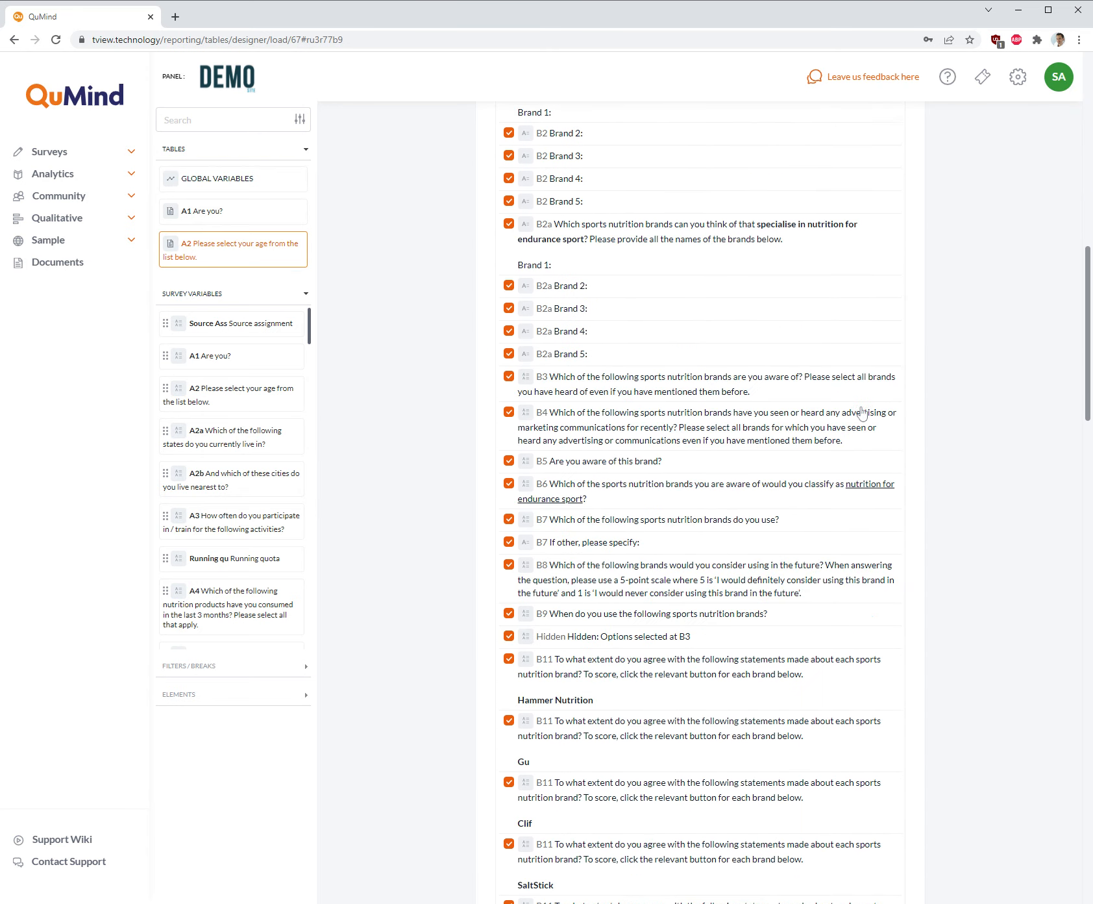
scroll(861, 414, "down", 5)
scroll(862, 416, "up", 20)
scroll(862, 418, "up", 20)
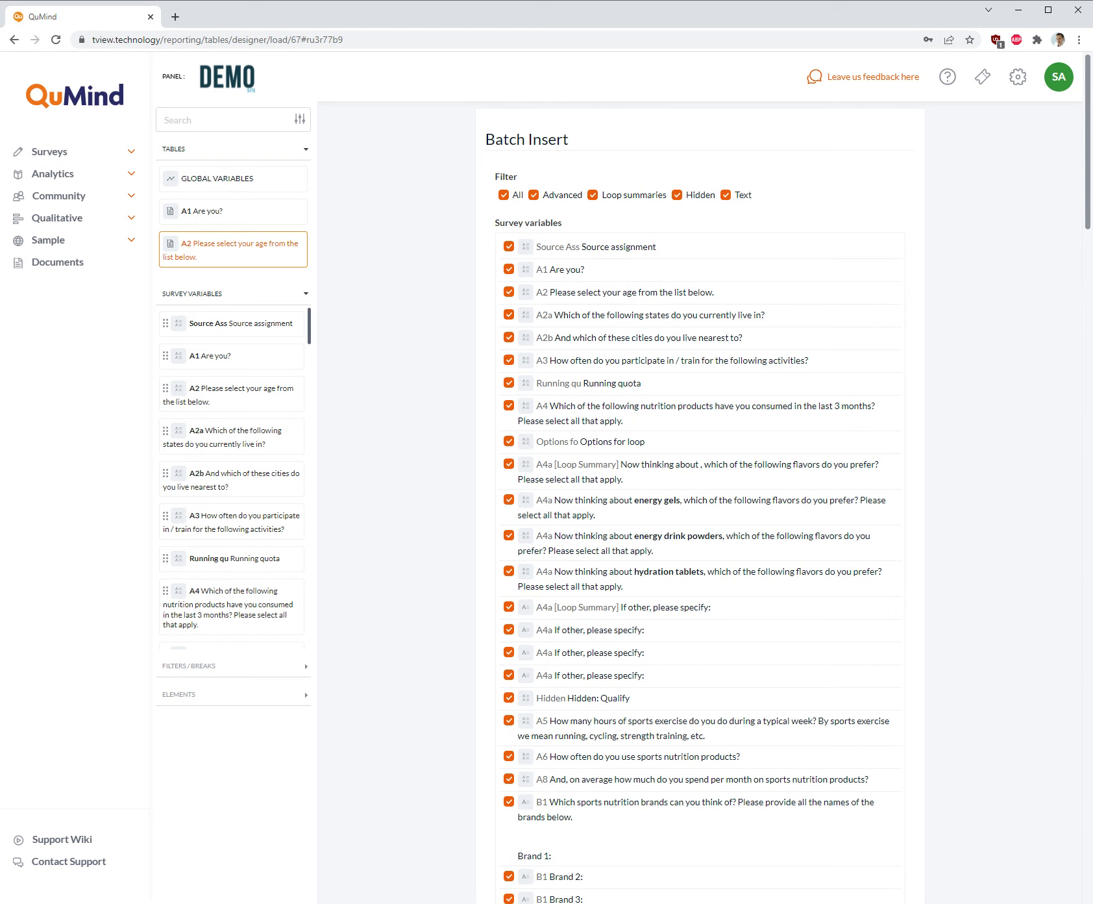
left_click(504, 196)
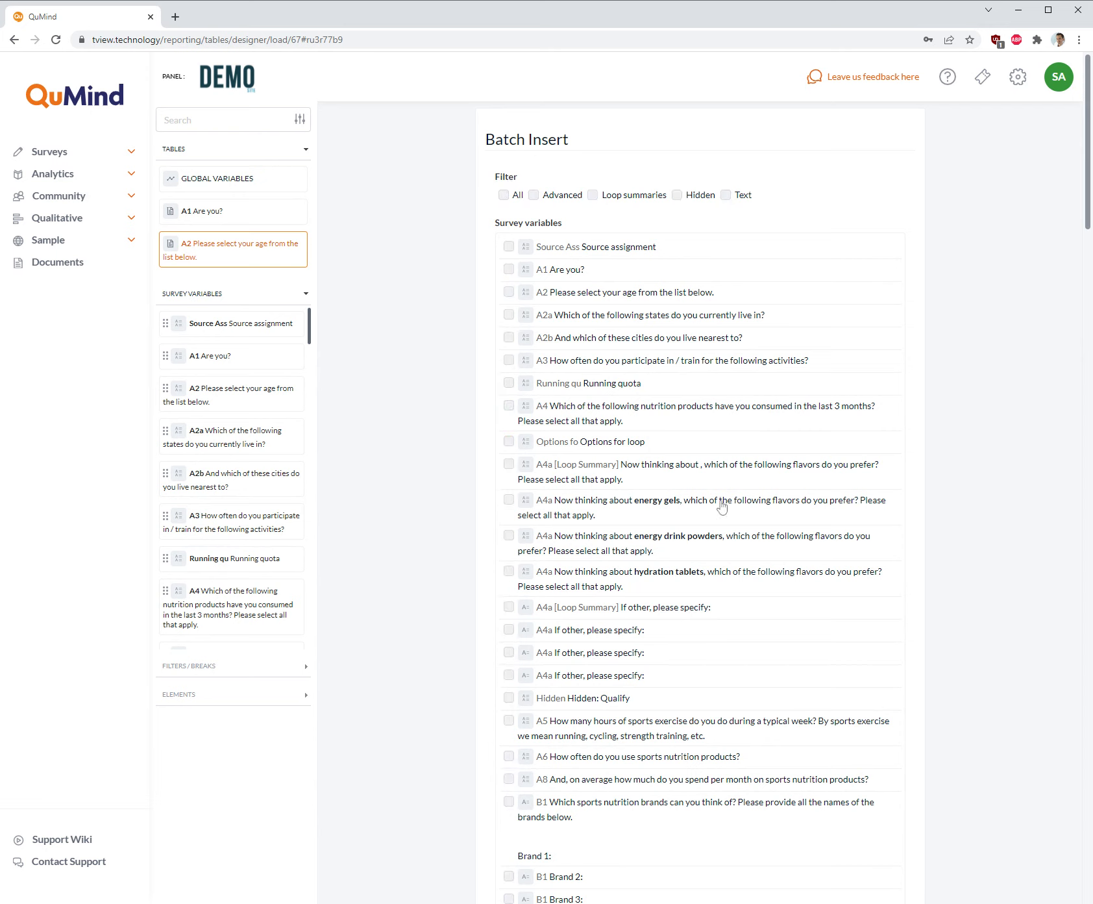
Select the survey variables A1, A2, A2a, A2b and A3 for the batch insert
left_click(510, 272)
left_click(509, 292)
left_click(510, 315)
left_click(511, 338)
scroll(513, 340, "down", 1)
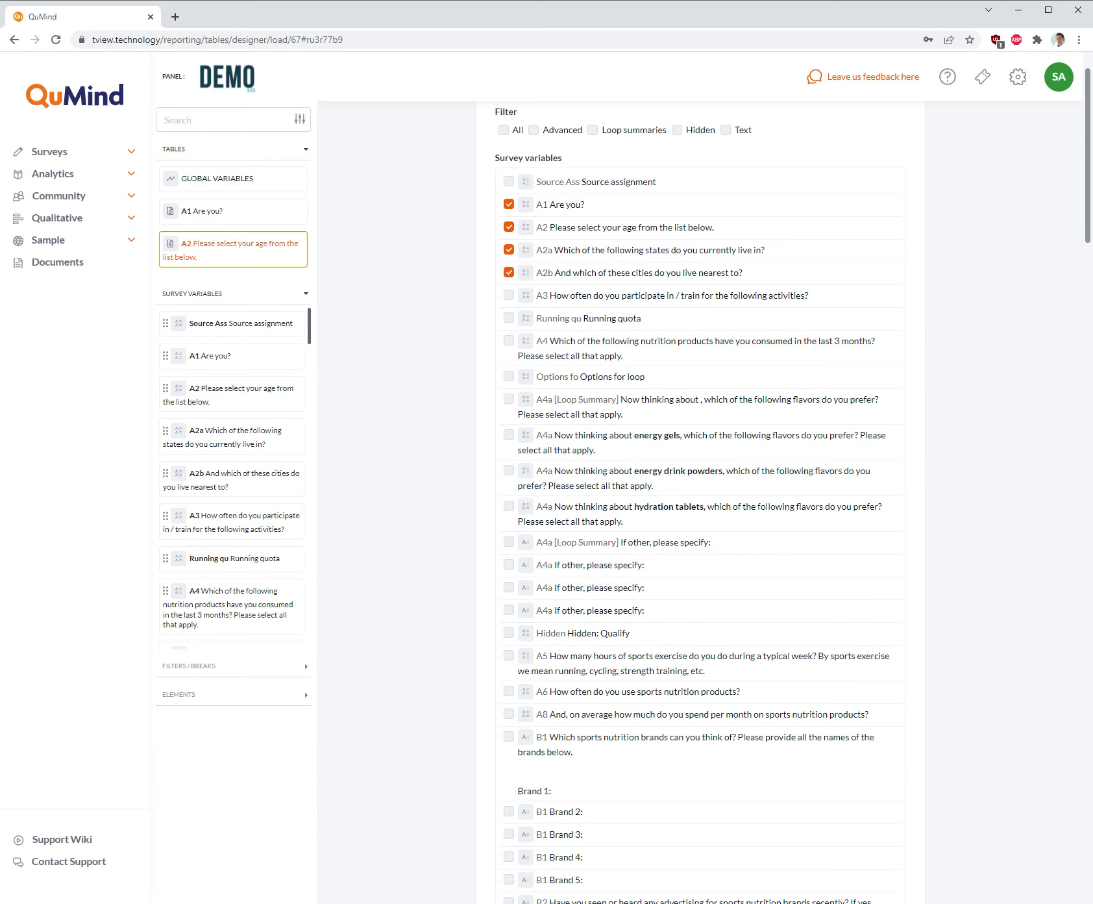
left_click(509, 294)
Add the first set of D1, D2, D3 and D4 variables to the batch selection and start the batch
scroll(603, 450, "down", 4)
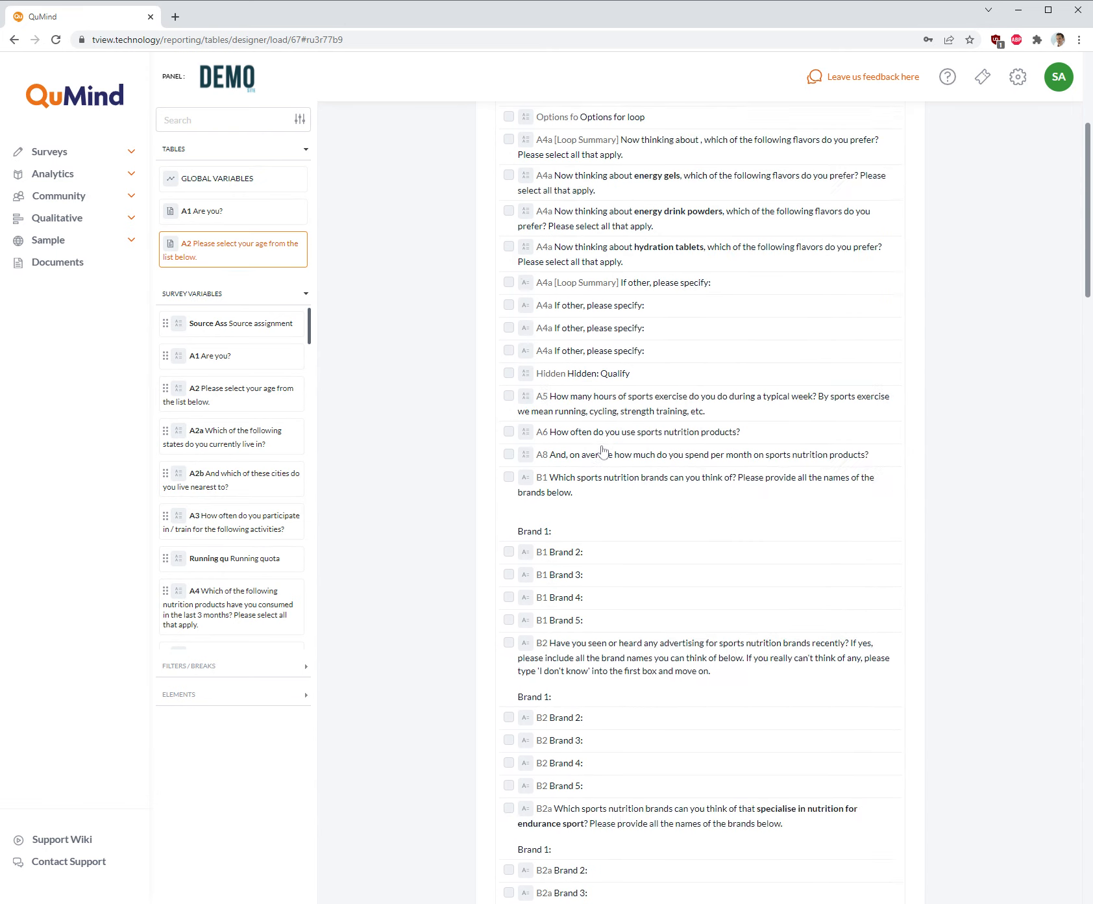
scroll(602, 450, "down", 4)
scroll(602, 451, "down", 20)
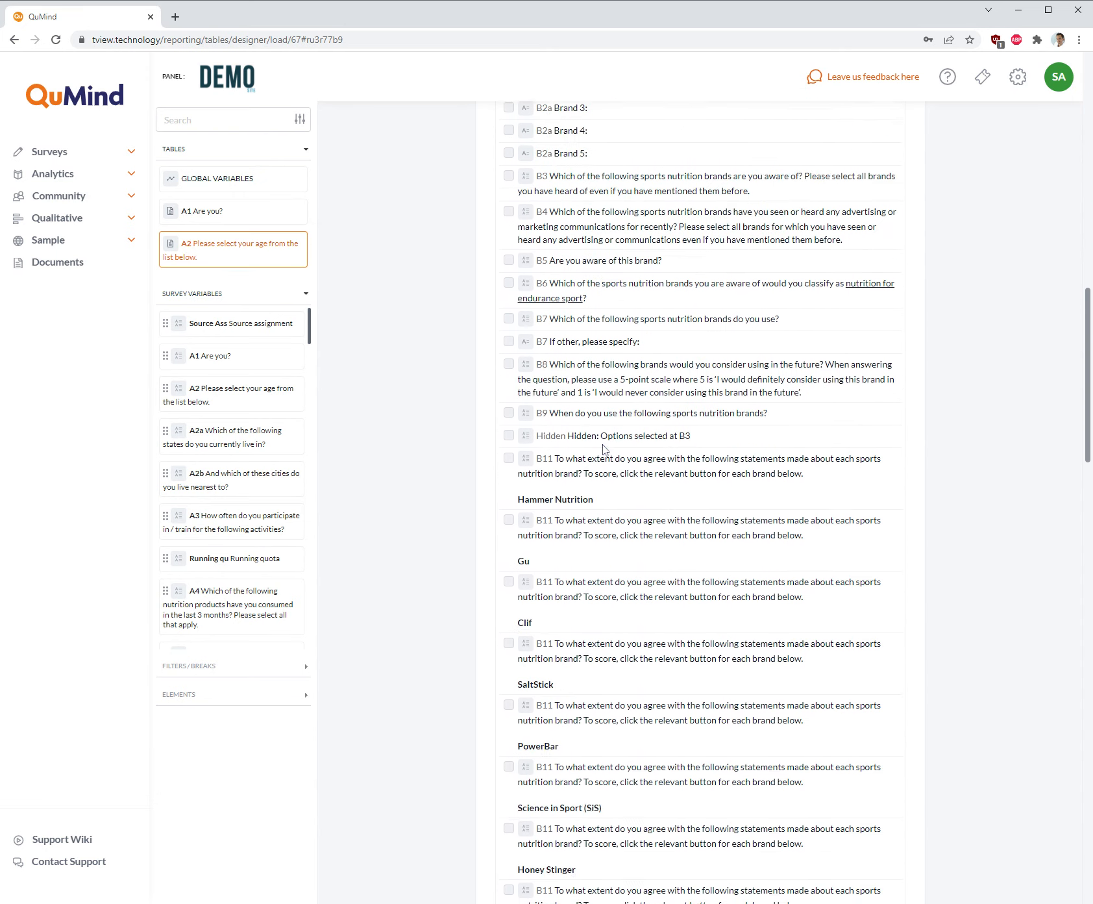
scroll(602, 450, "down", 20)
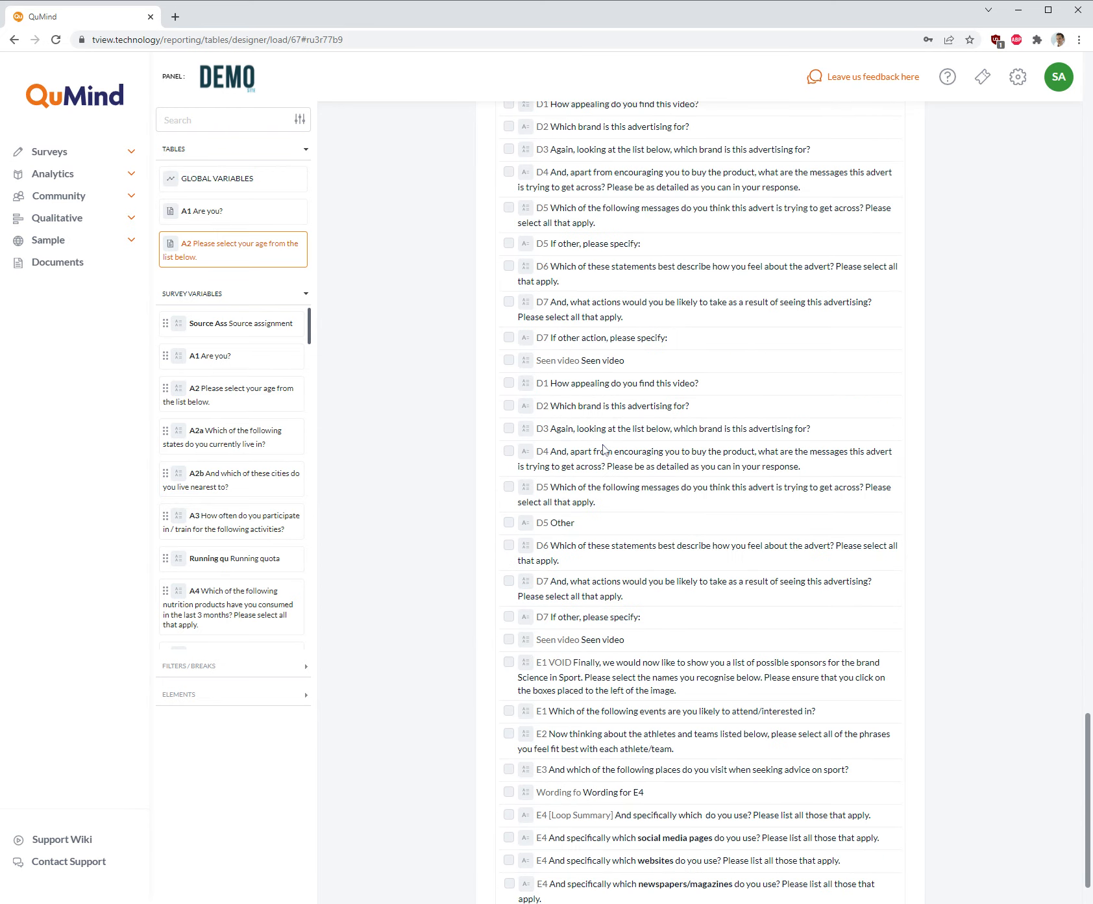
left_click(509, 172)
left_click(509, 148)
left_click(509, 125)
scroll(517, 225, "up", 3)
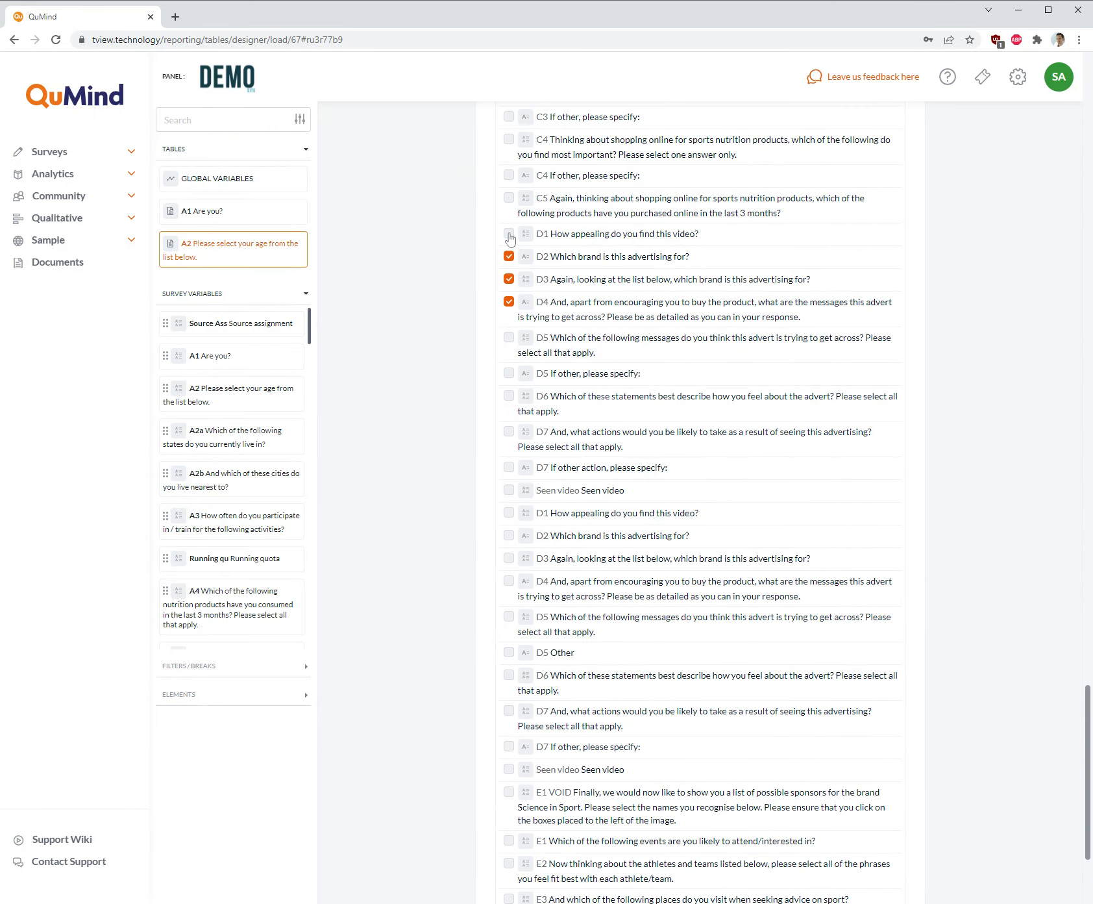
scroll(742, 461, "up", 12)
scroll(755, 489, "down", 20)
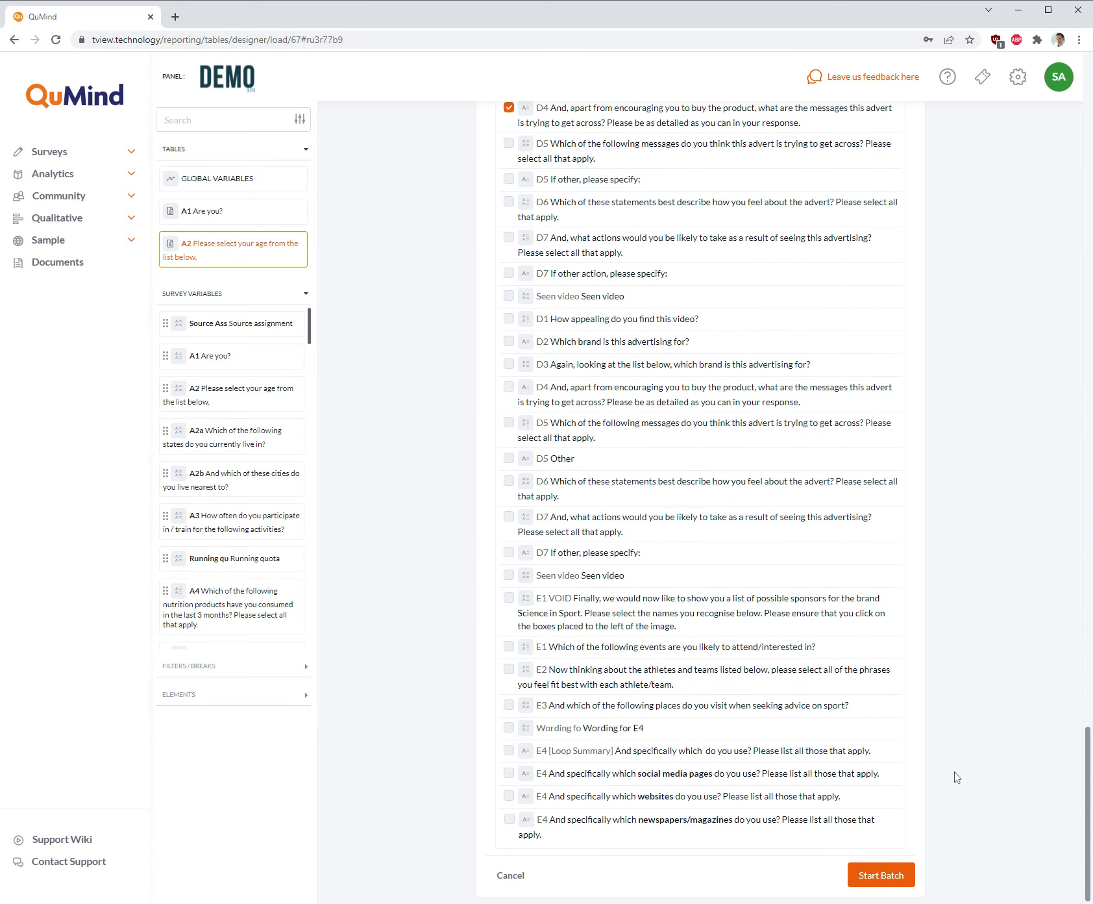
left_click(871, 875)
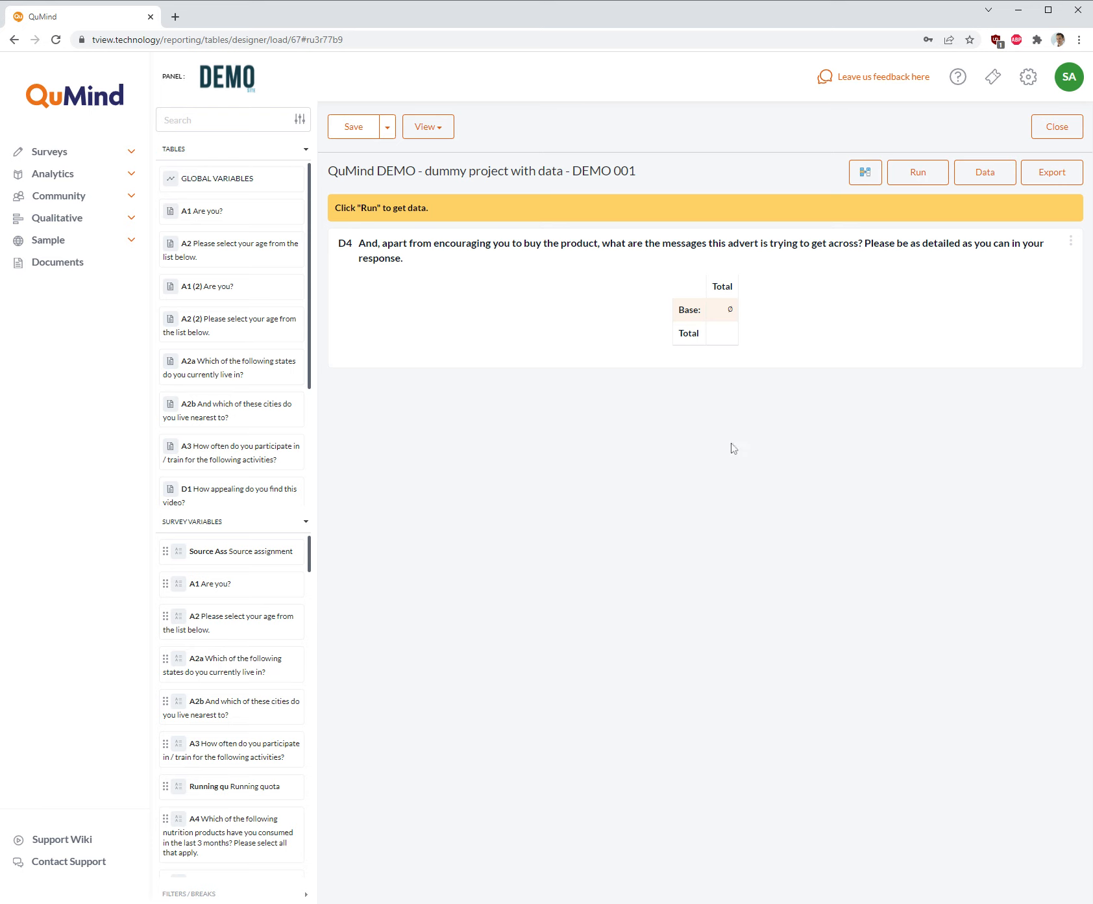
Look through the batch-inserted tables from A1 (2) to D4 and examine their row options
left_click(232, 245)
left_click(221, 288)
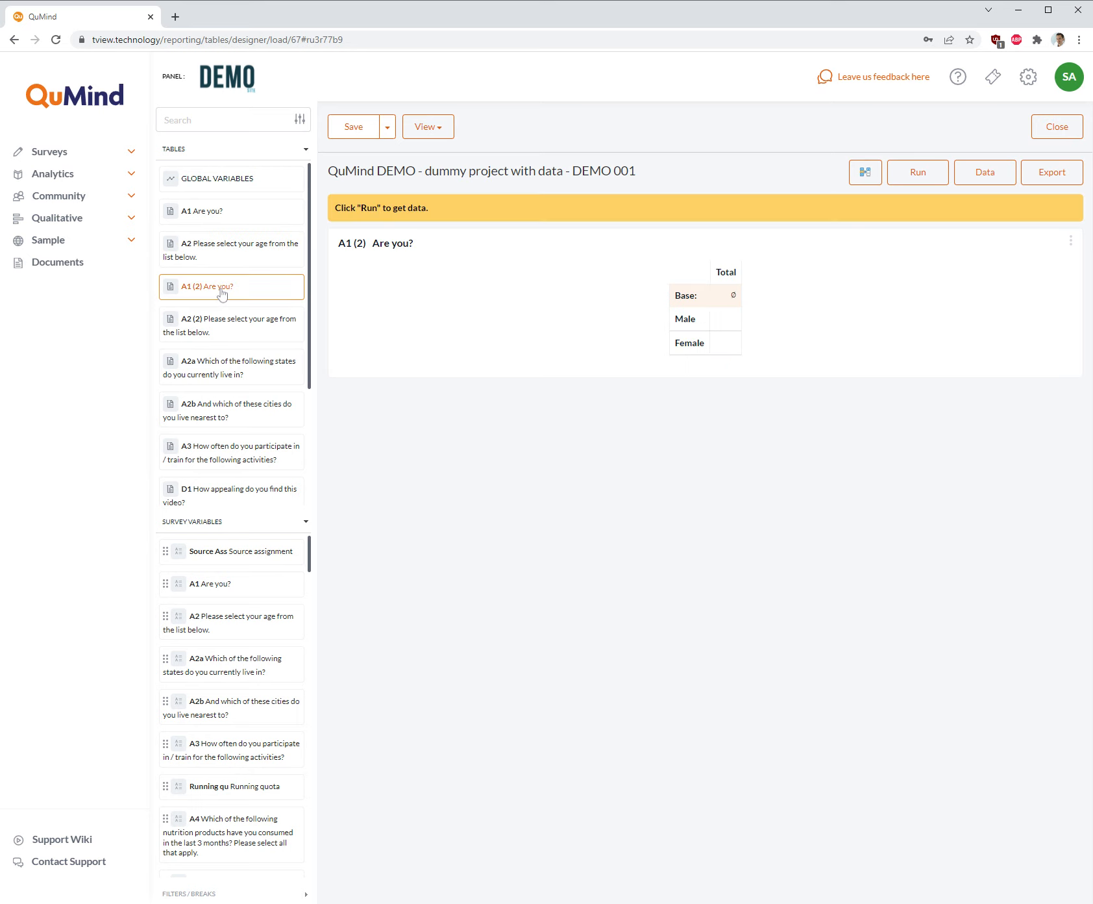
left_click(215, 333)
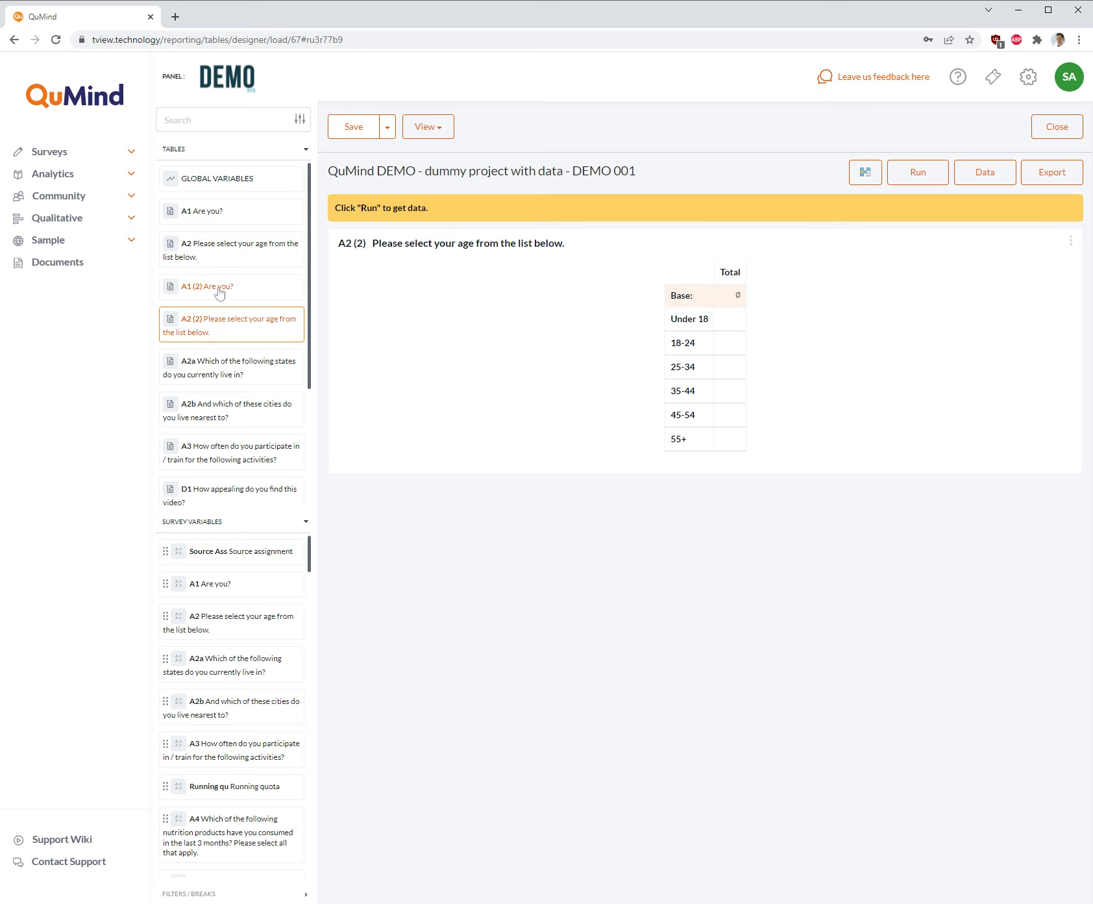
left_click(219, 334)
left_click(222, 288)
left_click(220, 322)
left_click(234, 367)
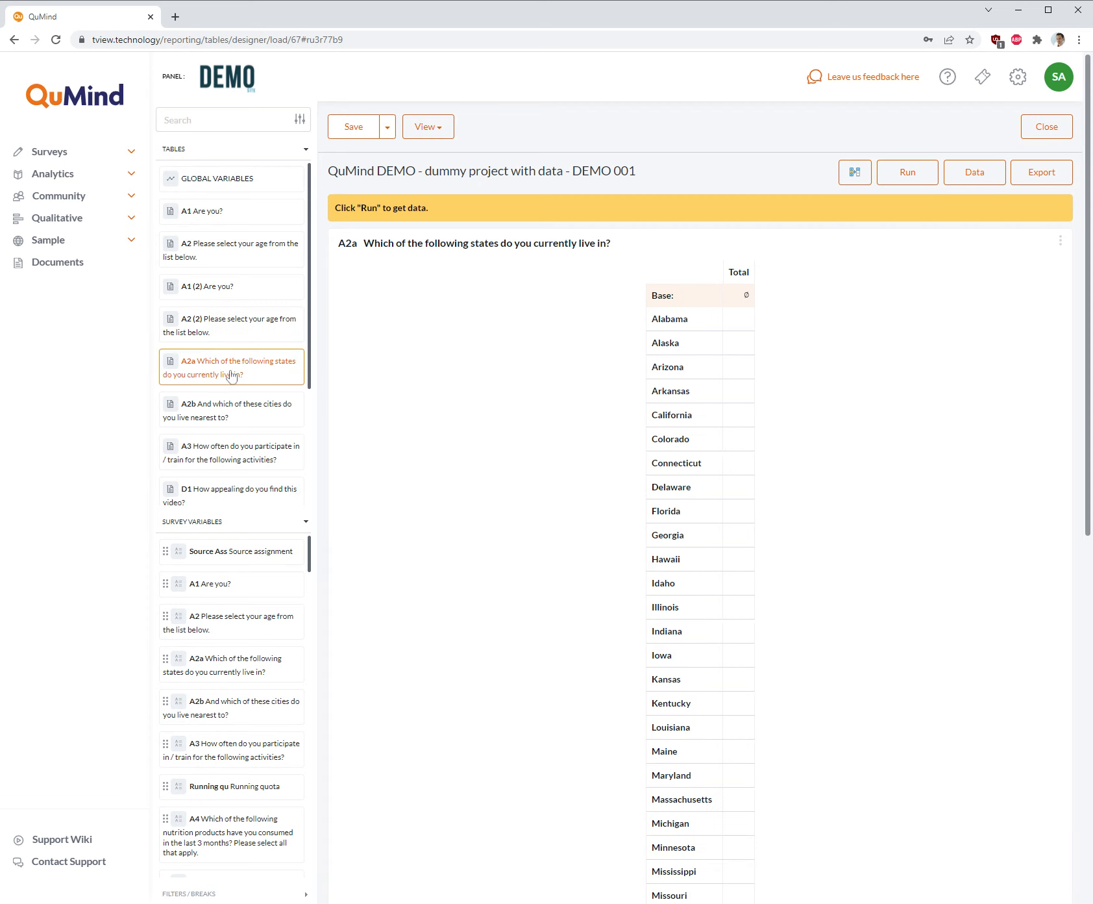
left_click(224, 407)
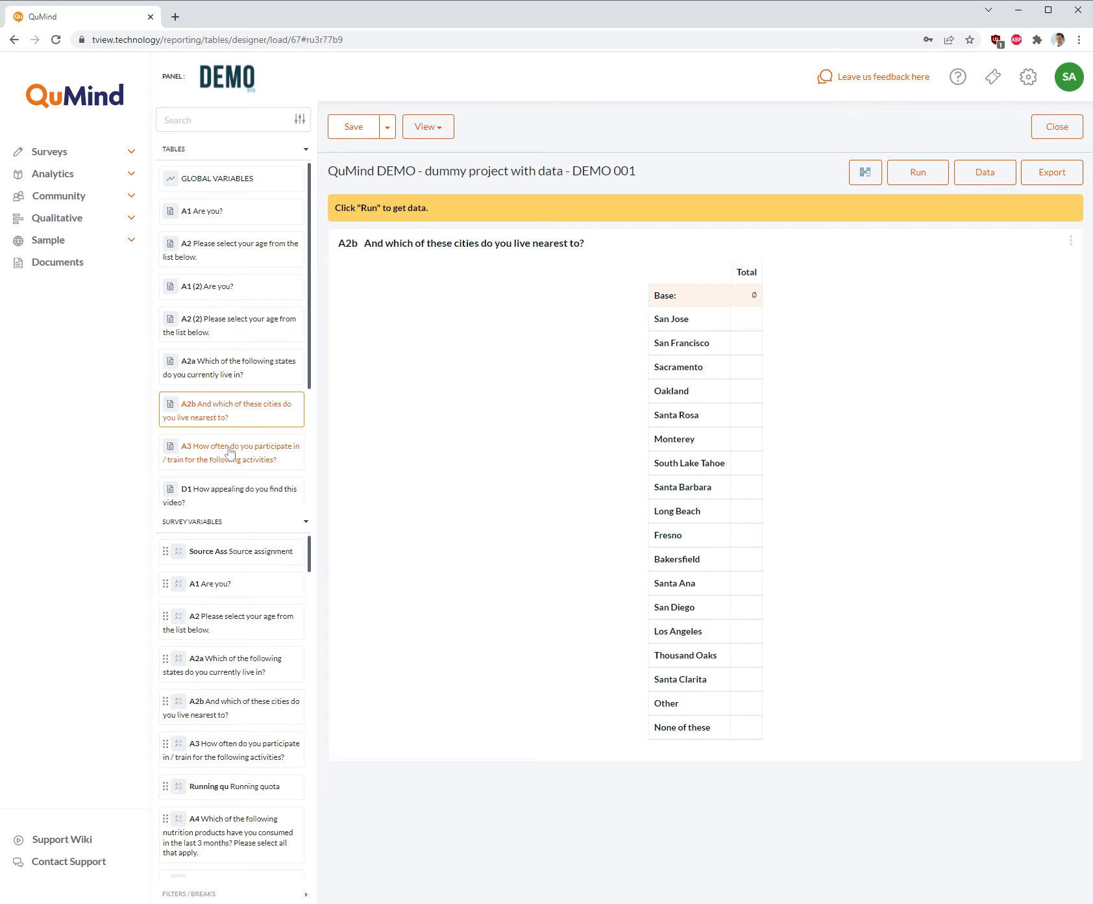
left_click(224, 495)
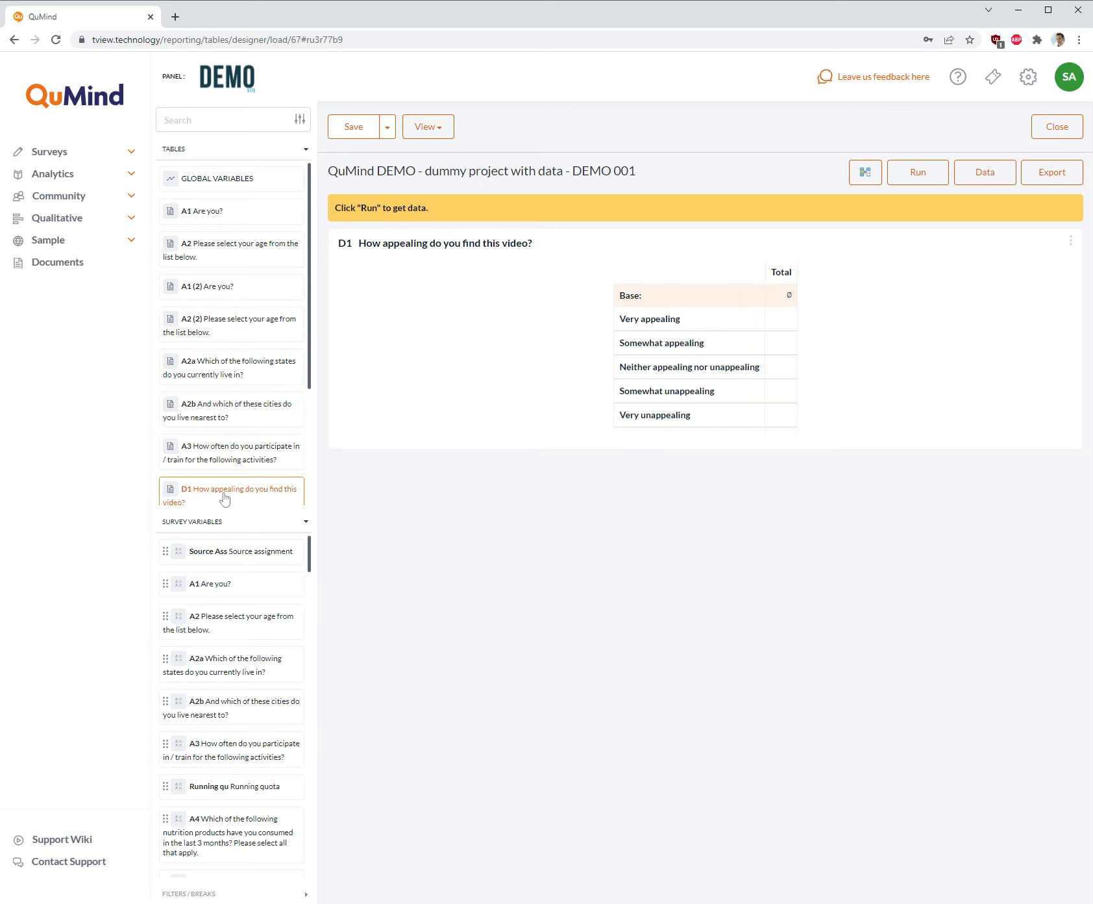
scroll(230, 472, "down", 3)
scroll(229, 472, "down", 1)
left_click(231, 369)
left_click(228, 411)
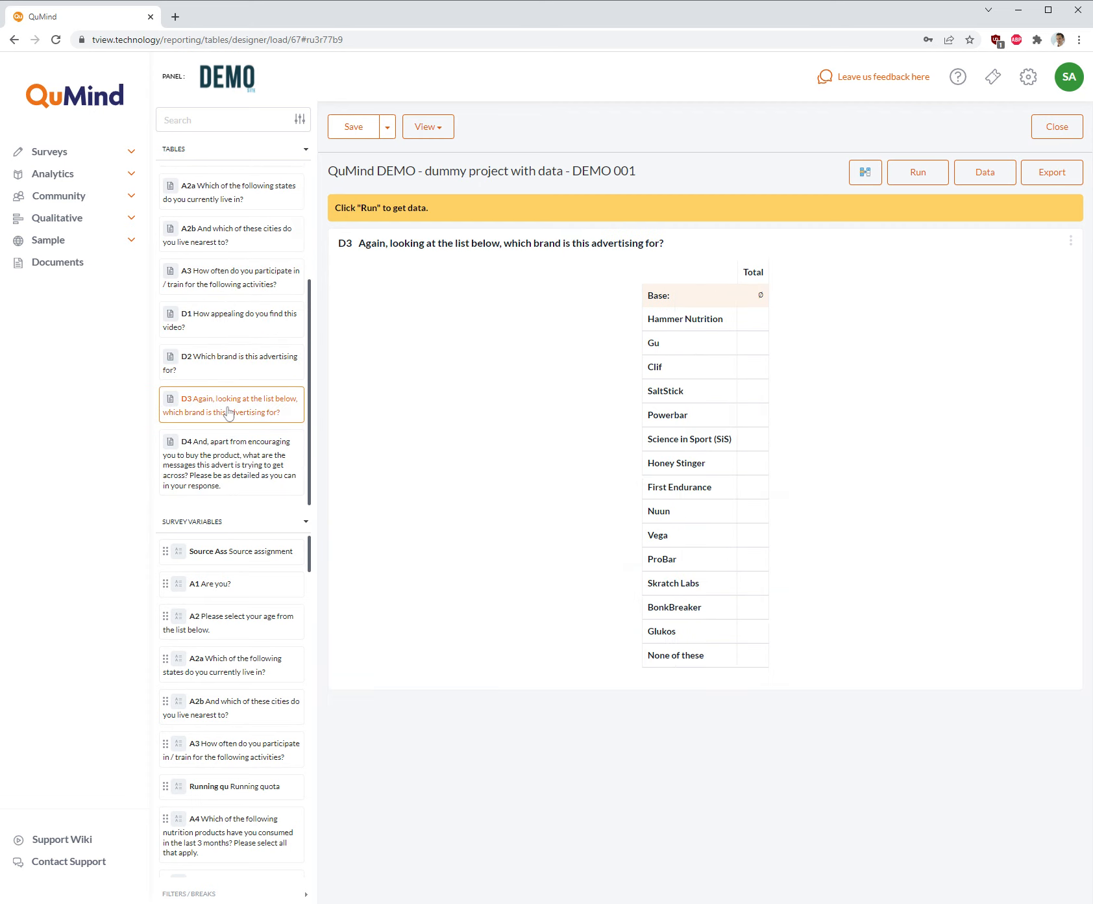
left_click(224, 455)
Return to the A1 (2) table and run the crosstab to load data for the batch-inserted tables
scroll(225, 455, "up", 3)
scroll(225, 453, "up", 1)
left_click(228, 294)
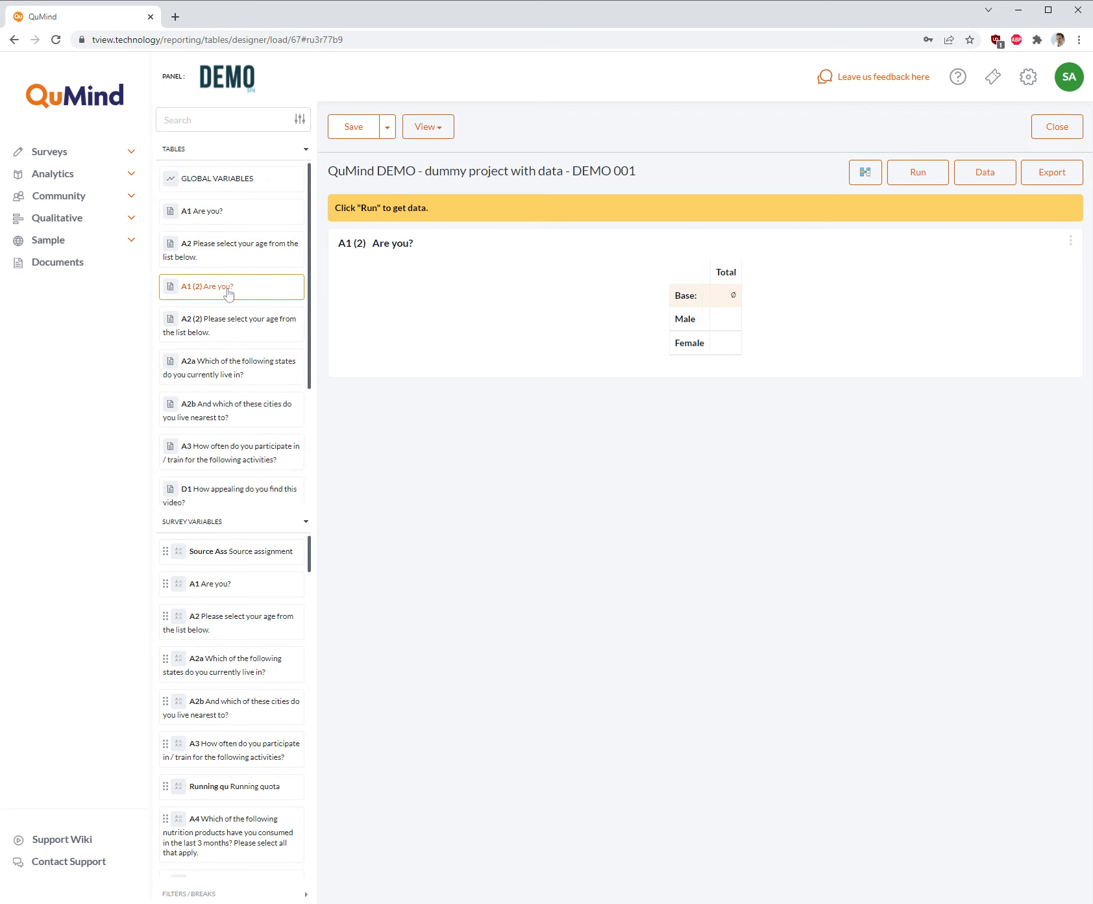
left_click(912, 174)
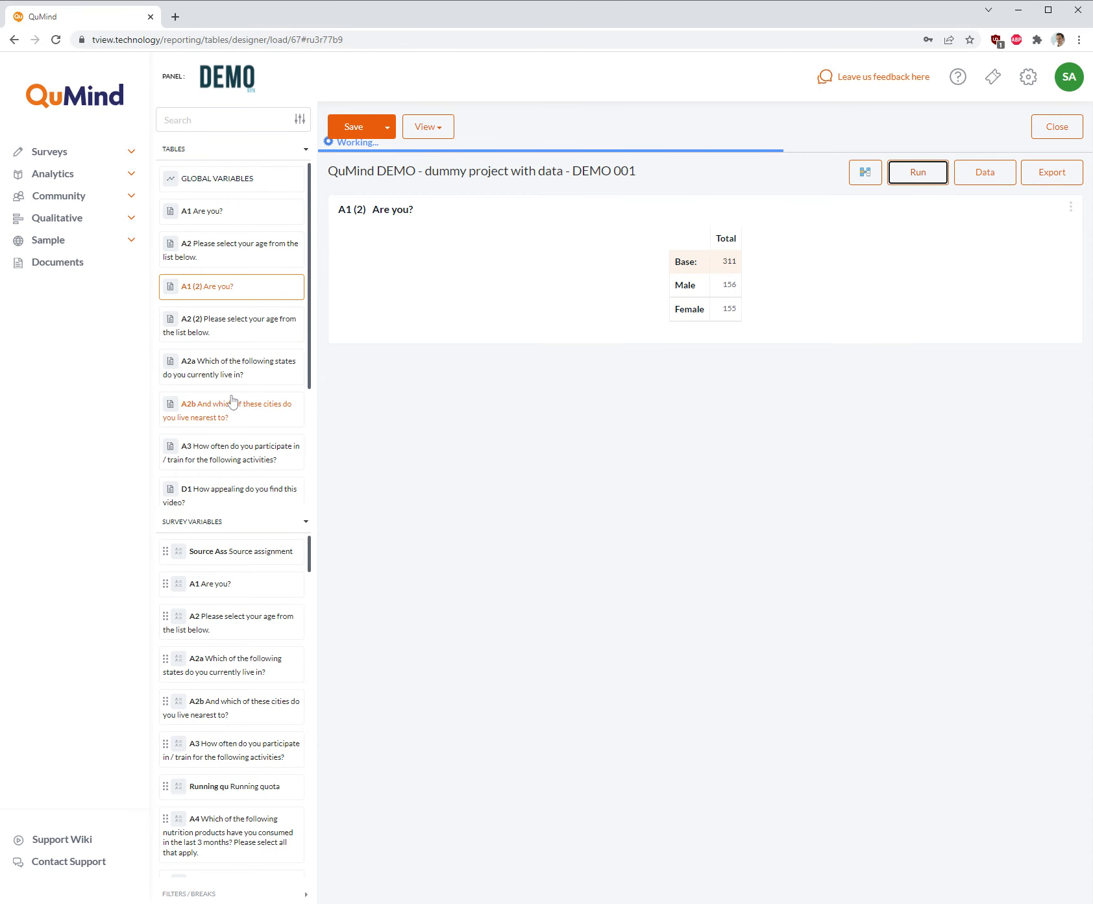
scroll(245, 354, "down", 5)
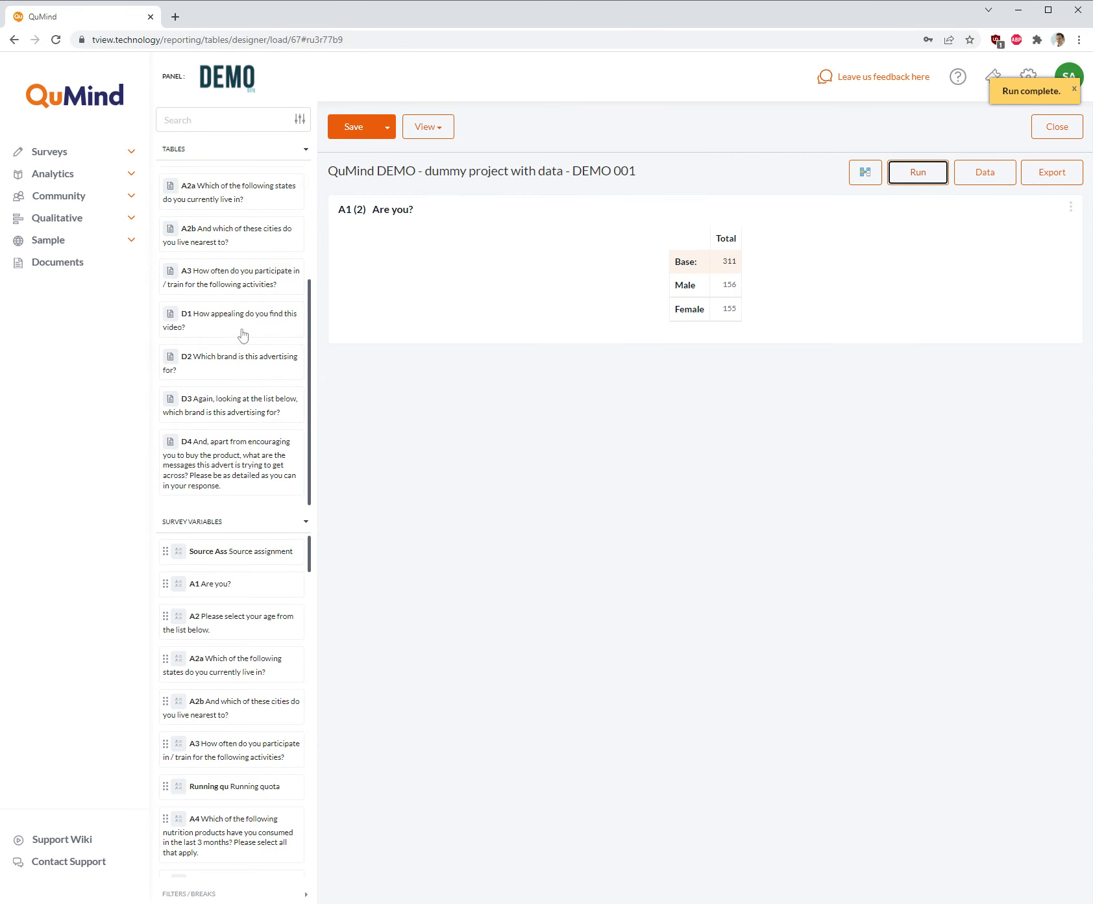
Review the loaded data in the D1 and D3 tables
left_click(239, 317)
left_click(234, 410)
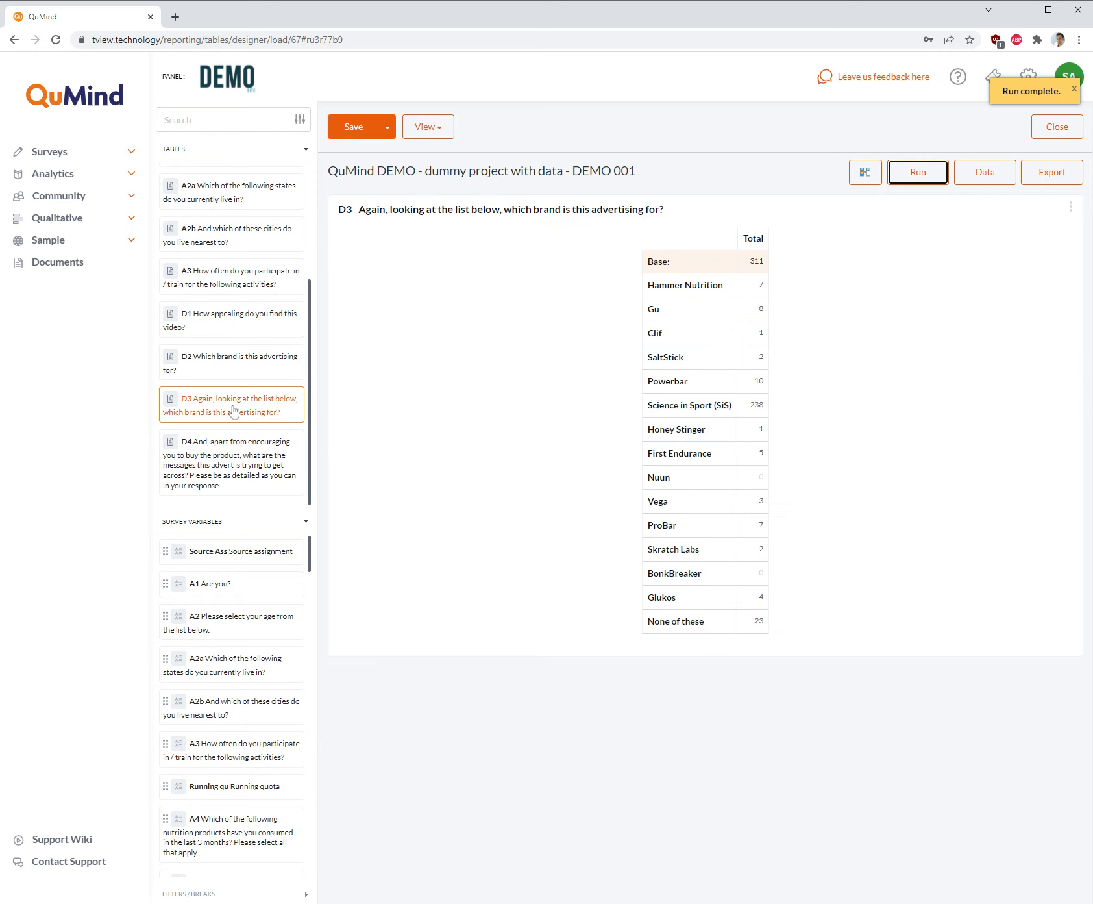
Add the A1 "Are you?" variable as a break under the global variables, with a separate code for every answer
scroll(224, 405, "up", 5)
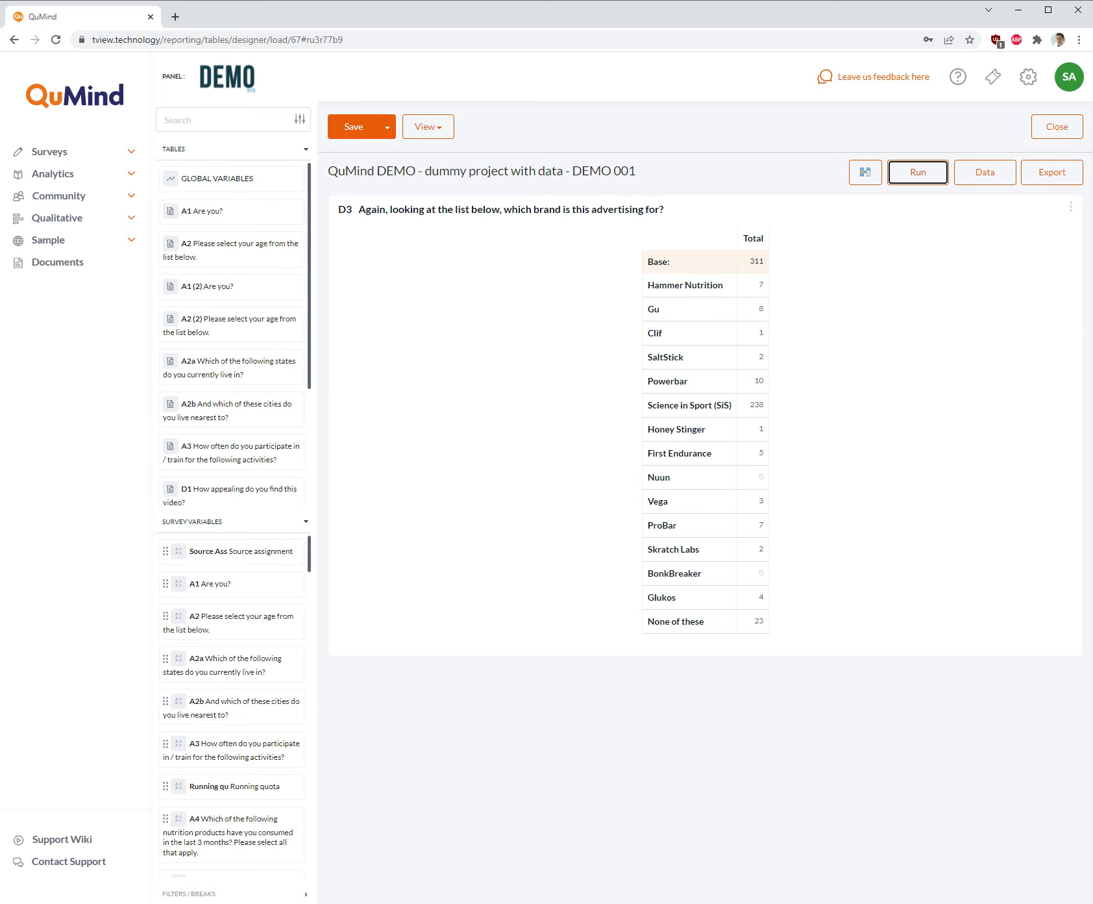
left_click(235, 188)
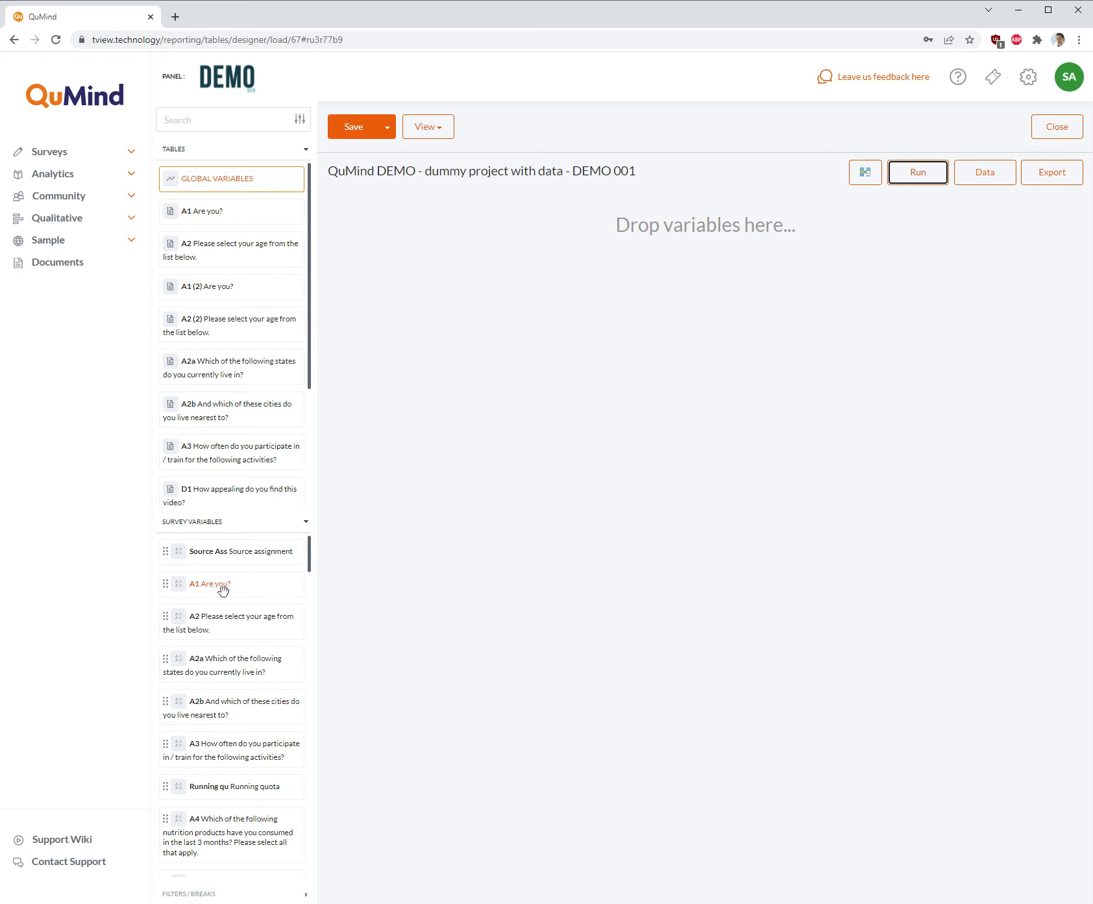
scroll(220, 584, "down", 1)
scroll(228, 611, "up", 1)
left_click_drag(229, 583, 785, 346)
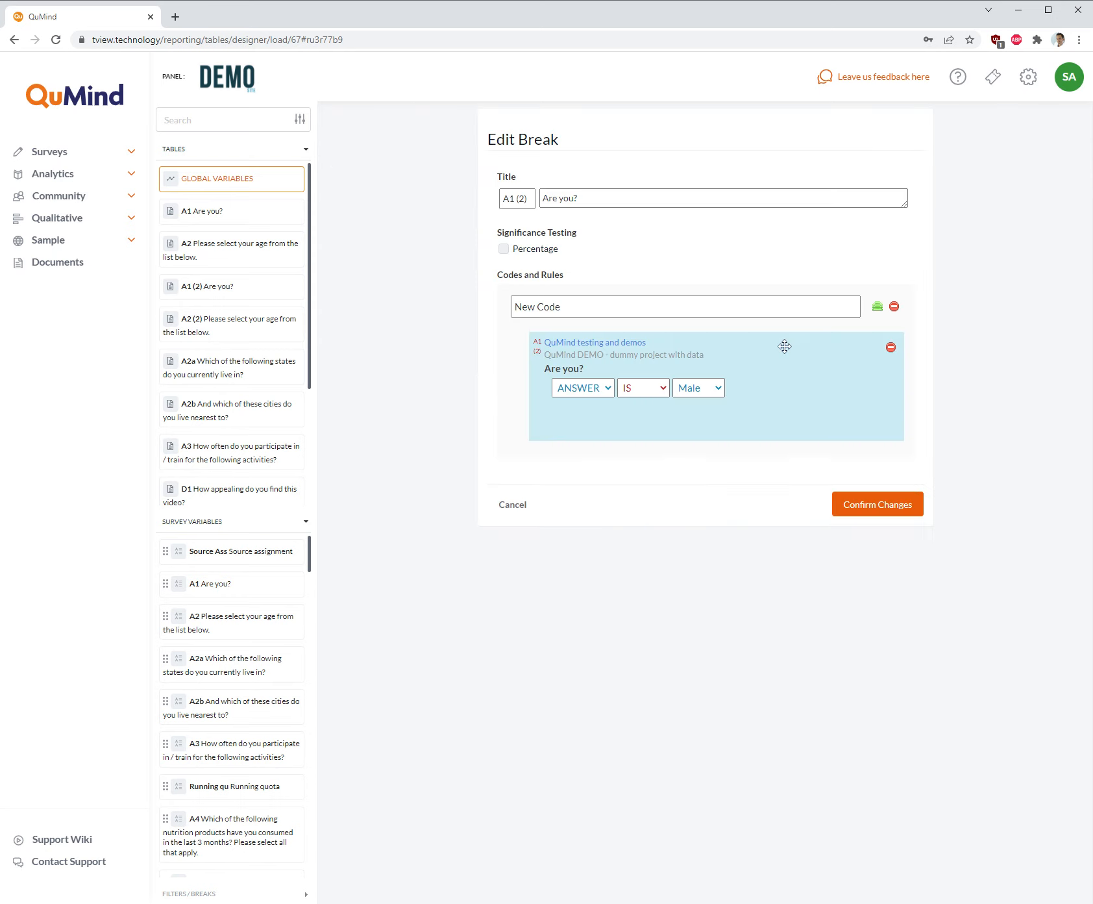
left_click(878, 306)
left_click(872, 677)
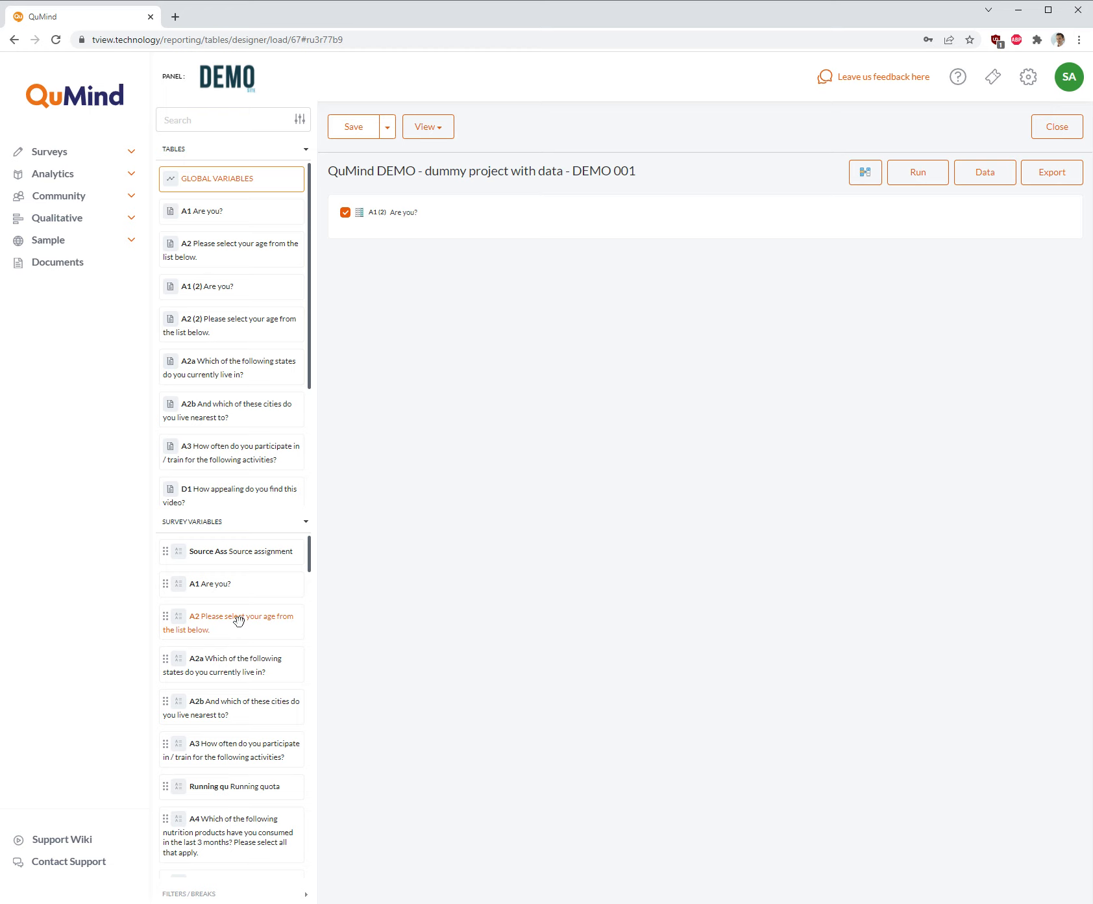
Add the A2 age variable as a second global break, with a separate code for each age group
left_click_drag(238, 620, 800, 289)
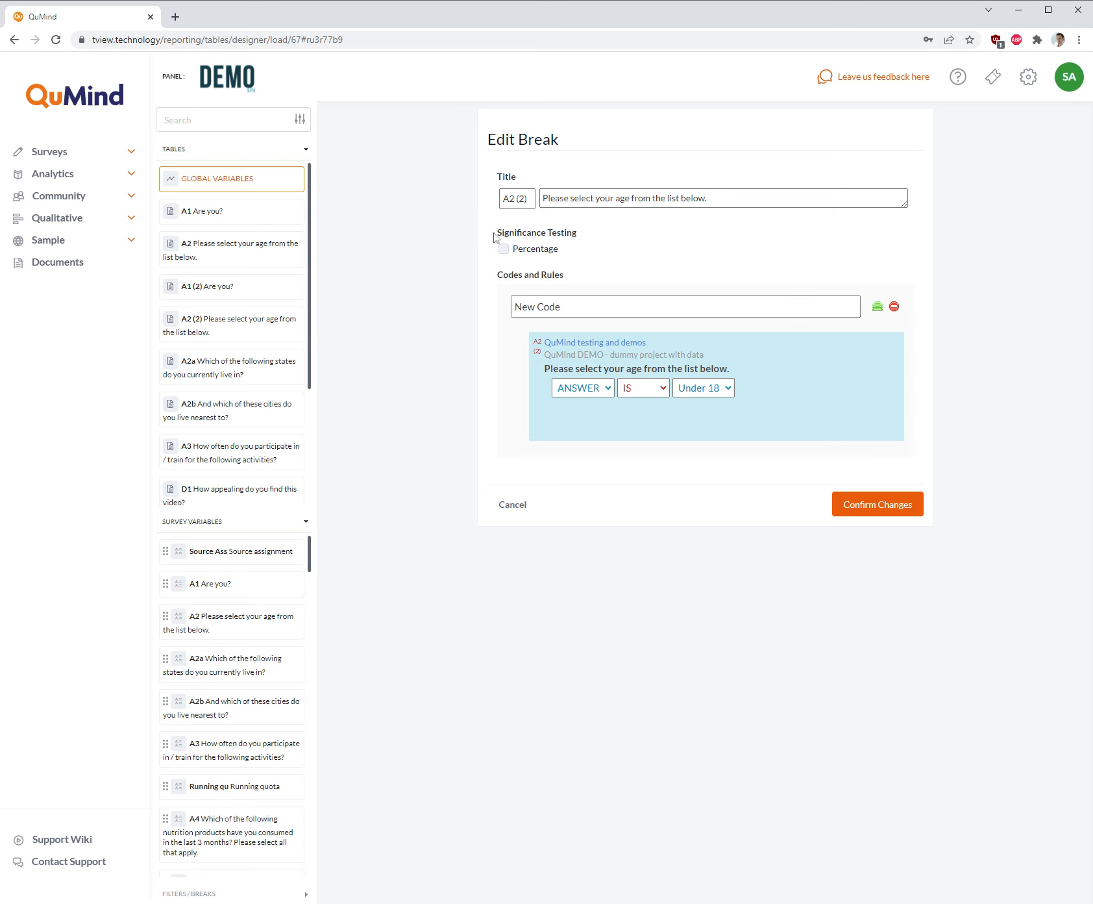
left_click(877, 306)
scroll(879, 570, "down", 1)
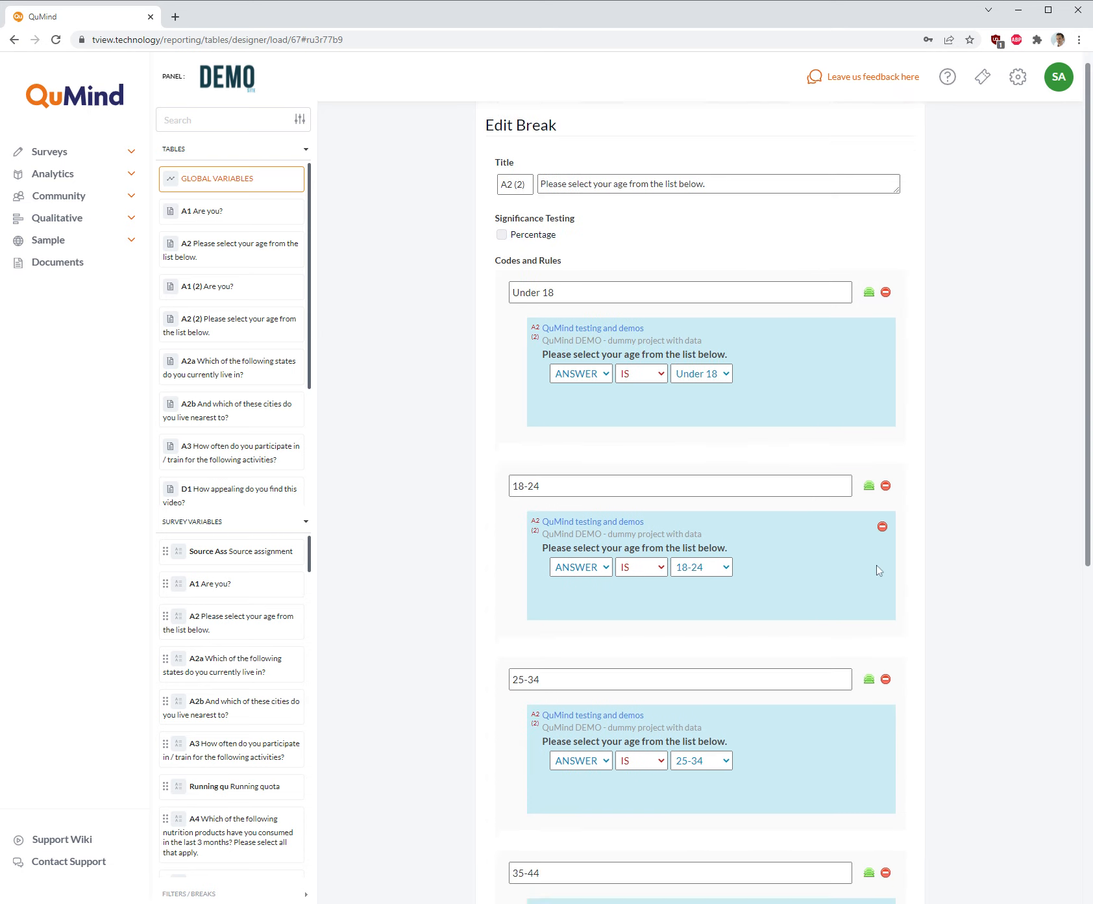
scroll(879, 570, "down", 8)
left_click(865, 888)
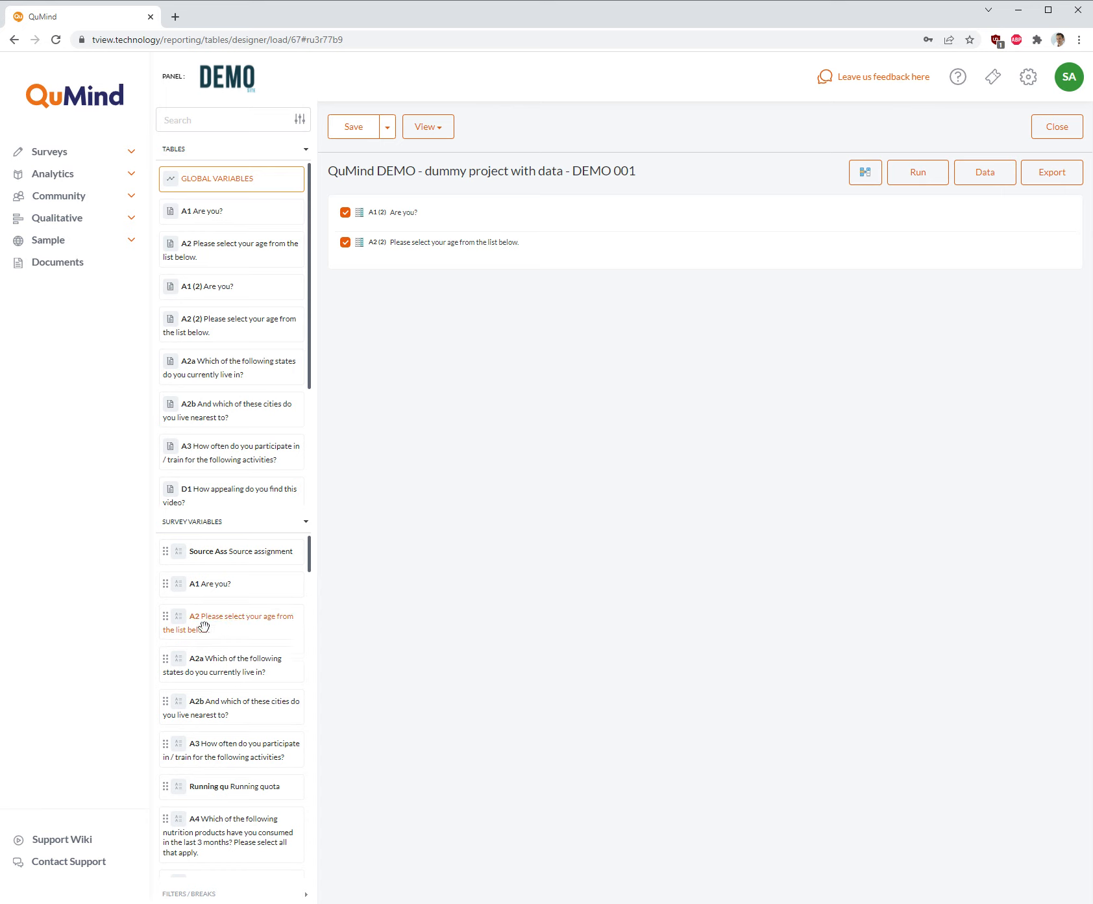
Add the A3 participation variable as a third global break, with a code for each Triathlon frequency answer
scroll(204, 628, "down", 1)
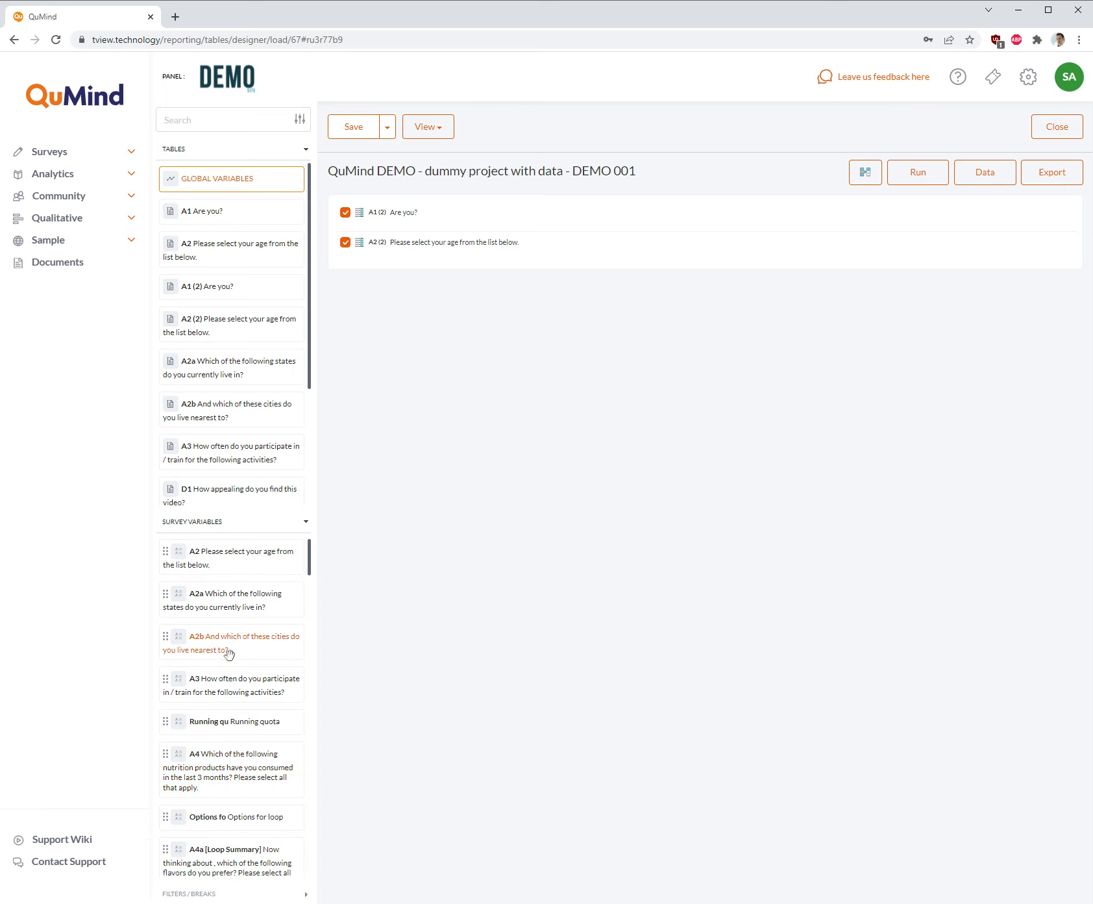
left_click_drag(216, 695, 816, 280)
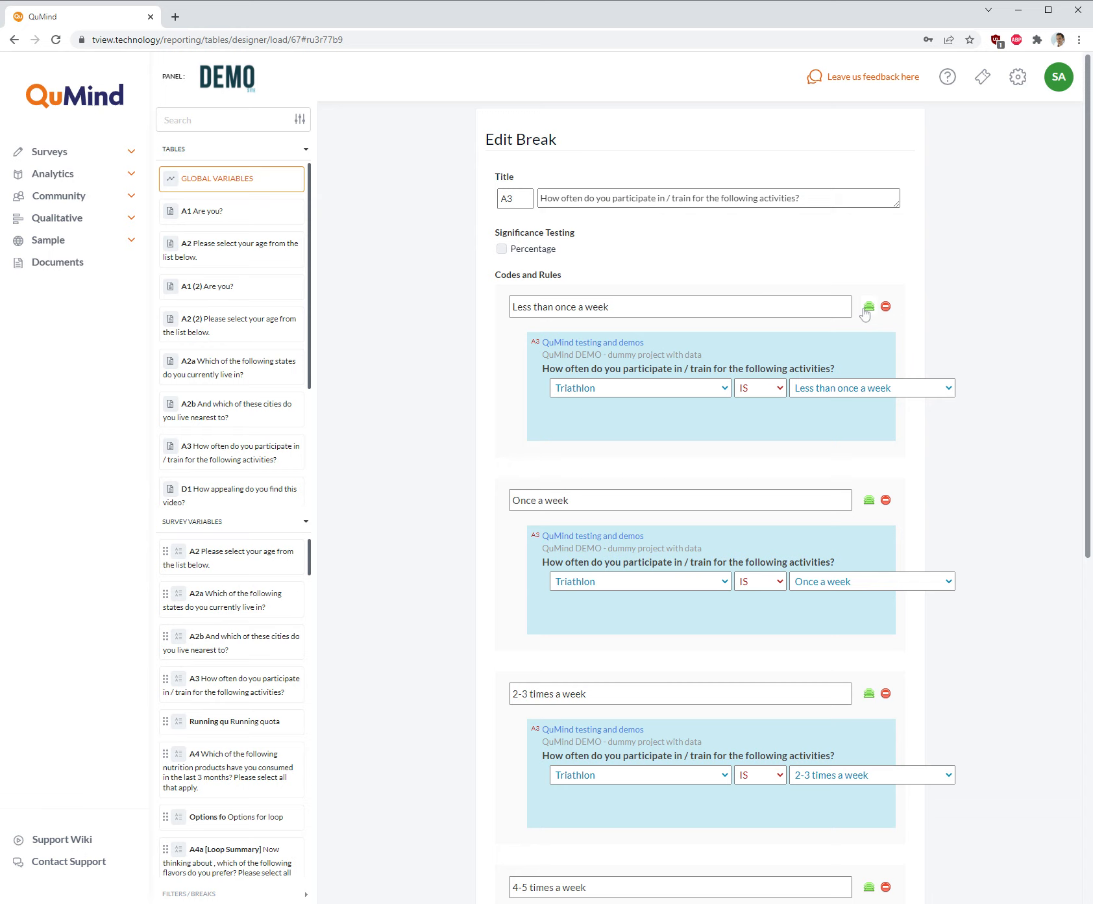
scroll(920, 643, "down", 9)
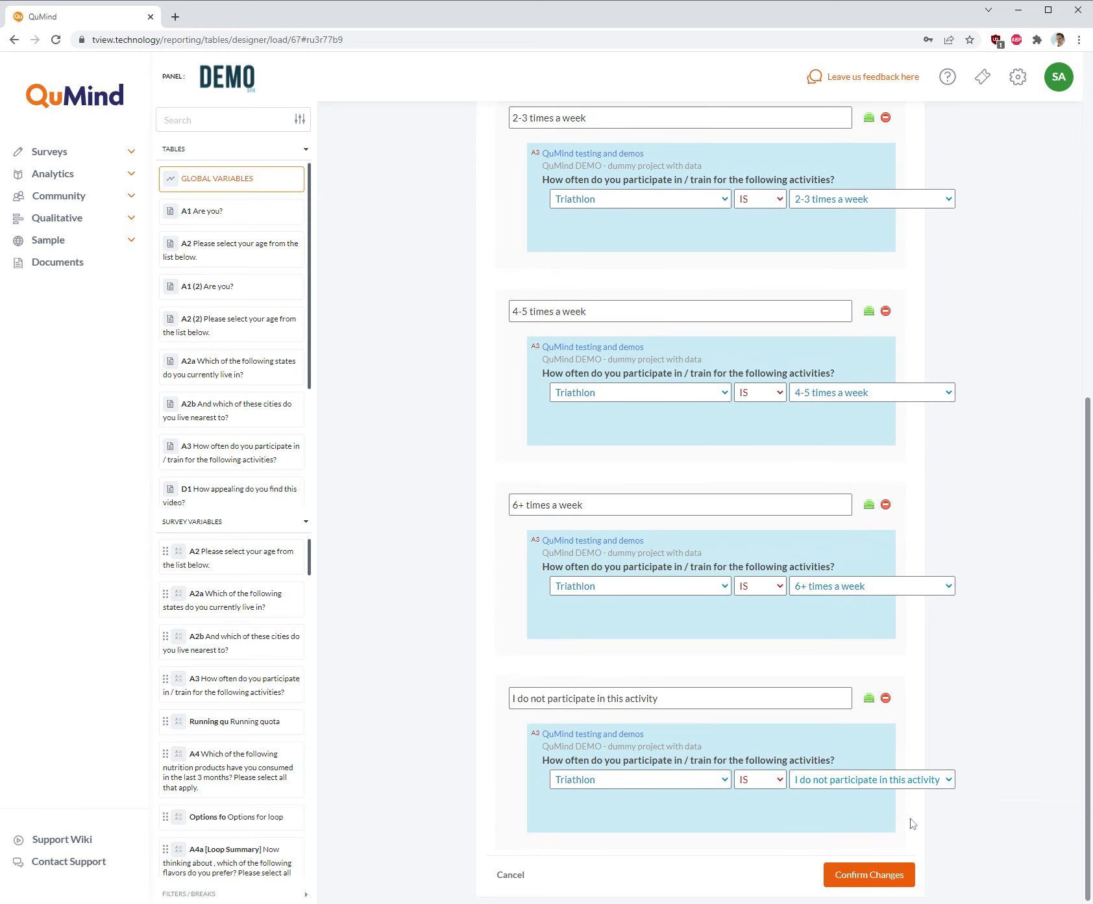
left_click(870, 875)
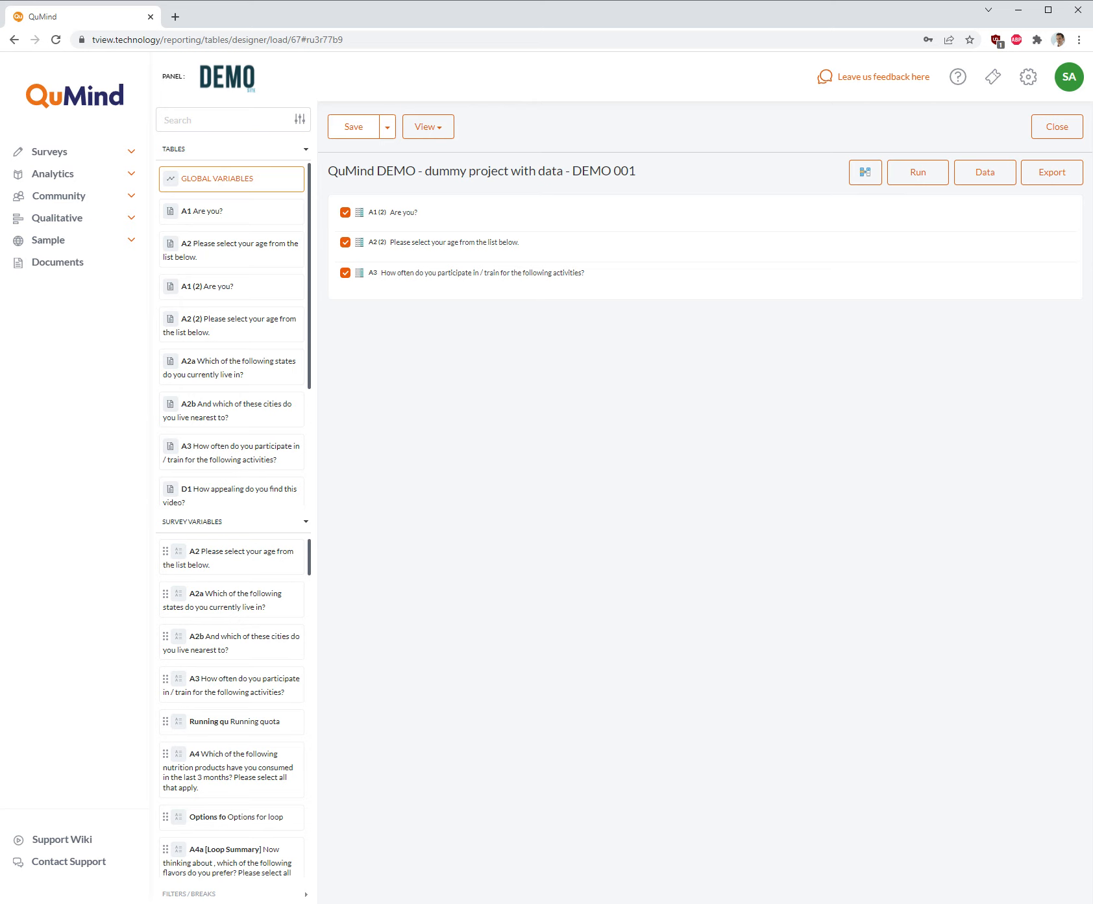
Save the crosstab and run it to reload the data with the new global breaks
left_click(362, 133)
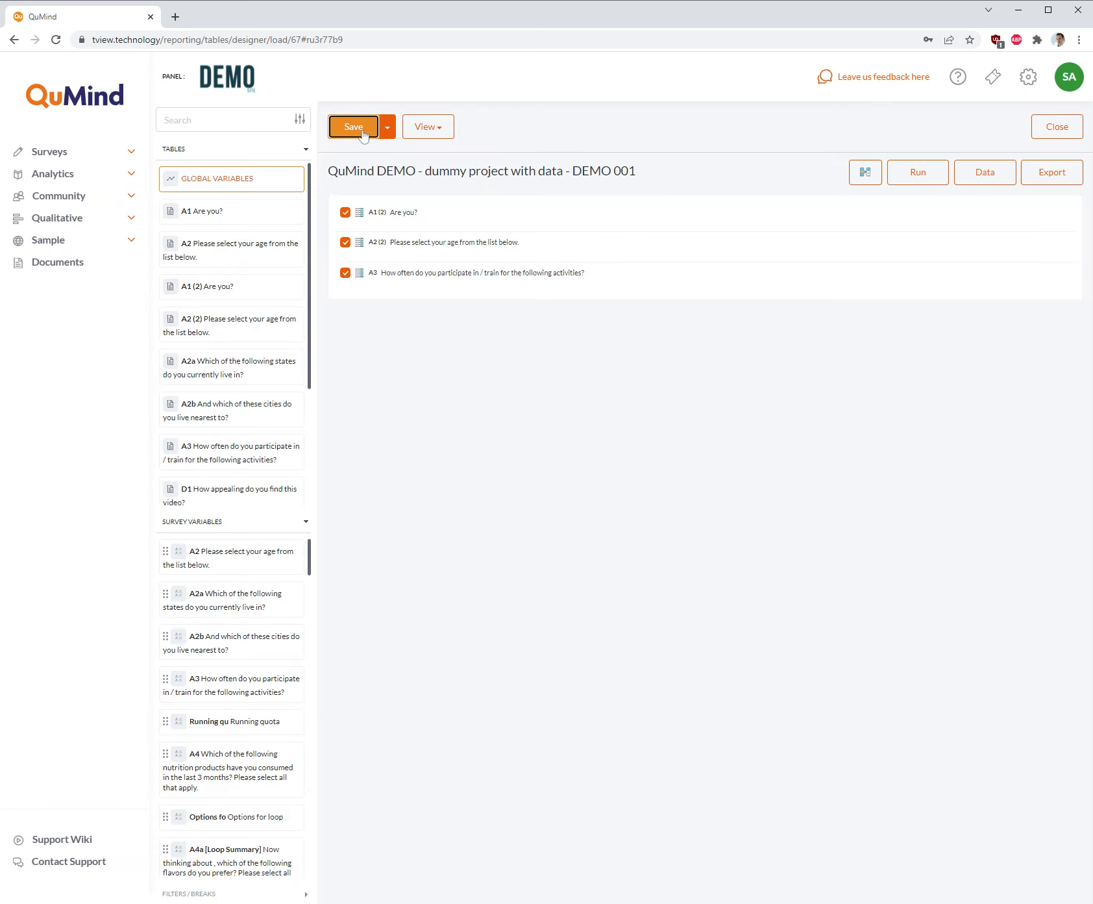
left_click(937, 179)
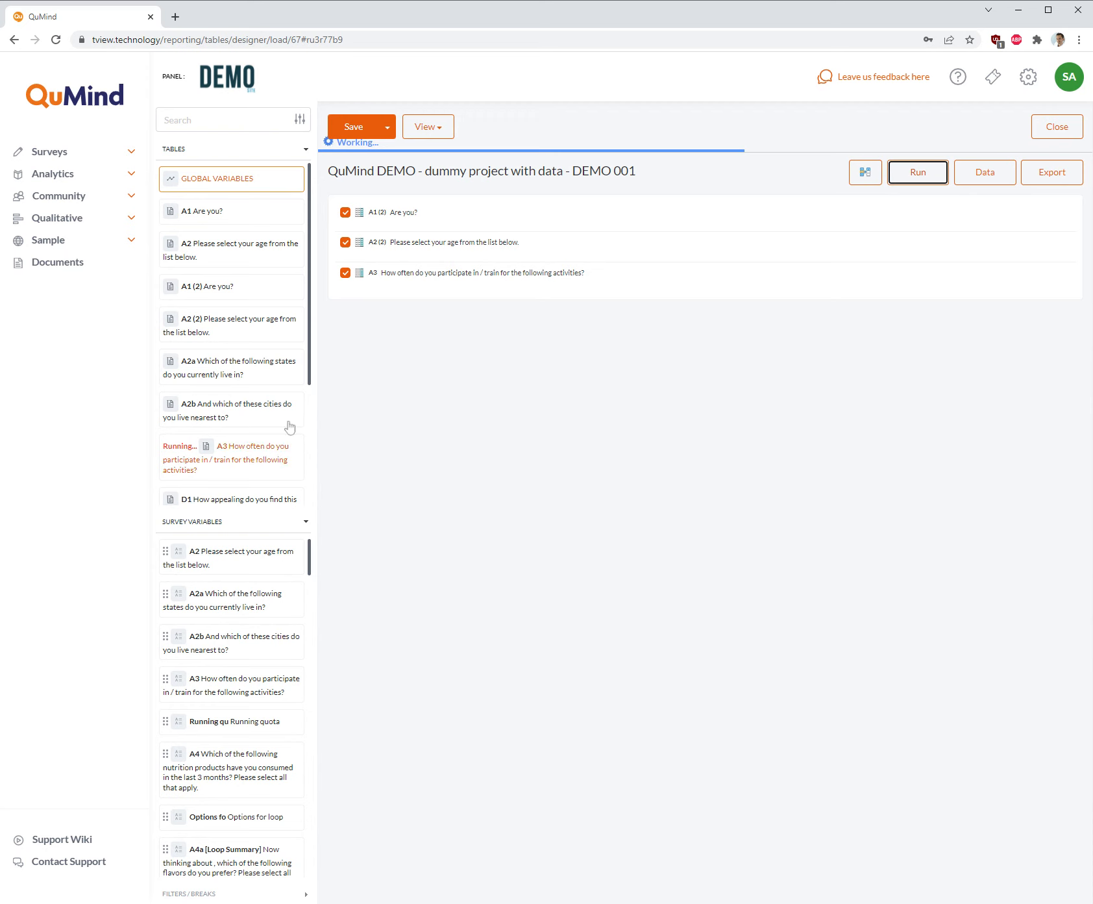
Look through the A1 (2), A2 (2), A2a, A2b and A3 tables to examine the global breaks, dismissing any error notices
left_click(223, 290)
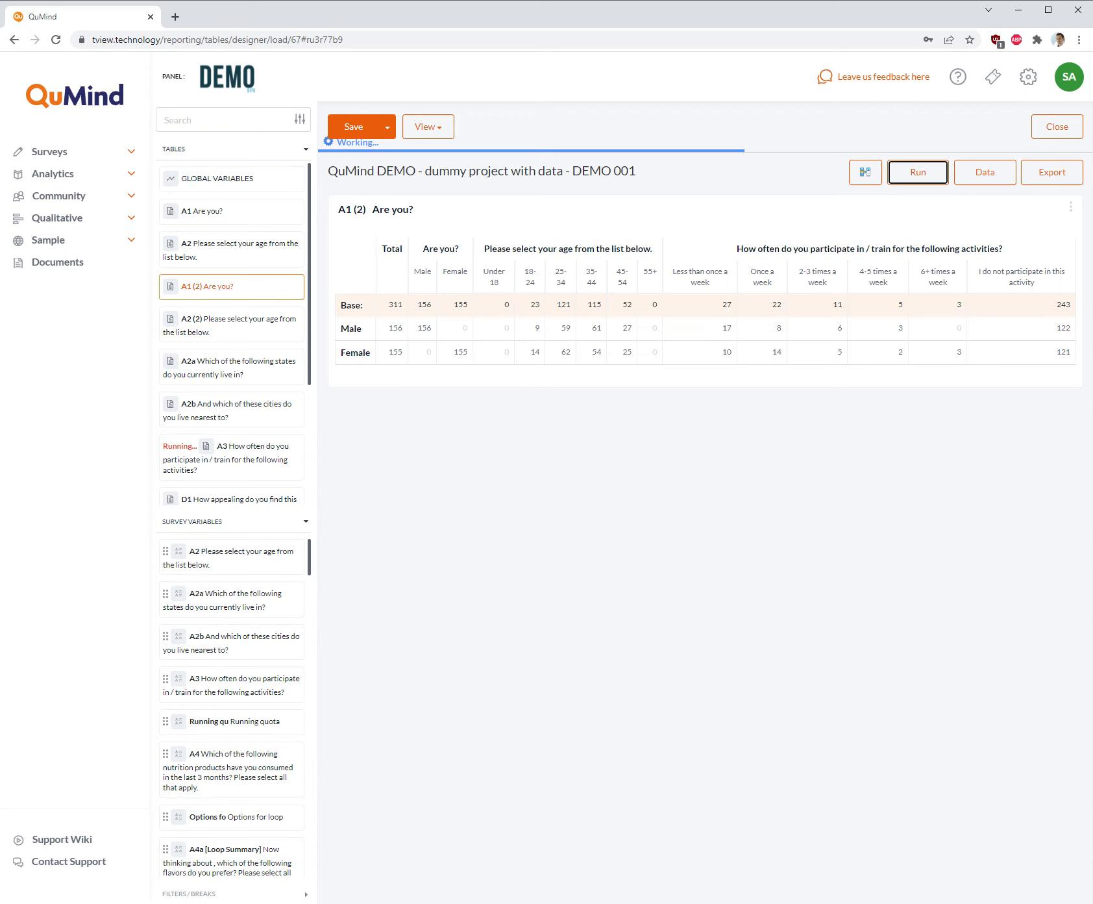
left_click(216, 323)
left_click(219, 290)
left_click(205, 324)
left_click(209, 378)
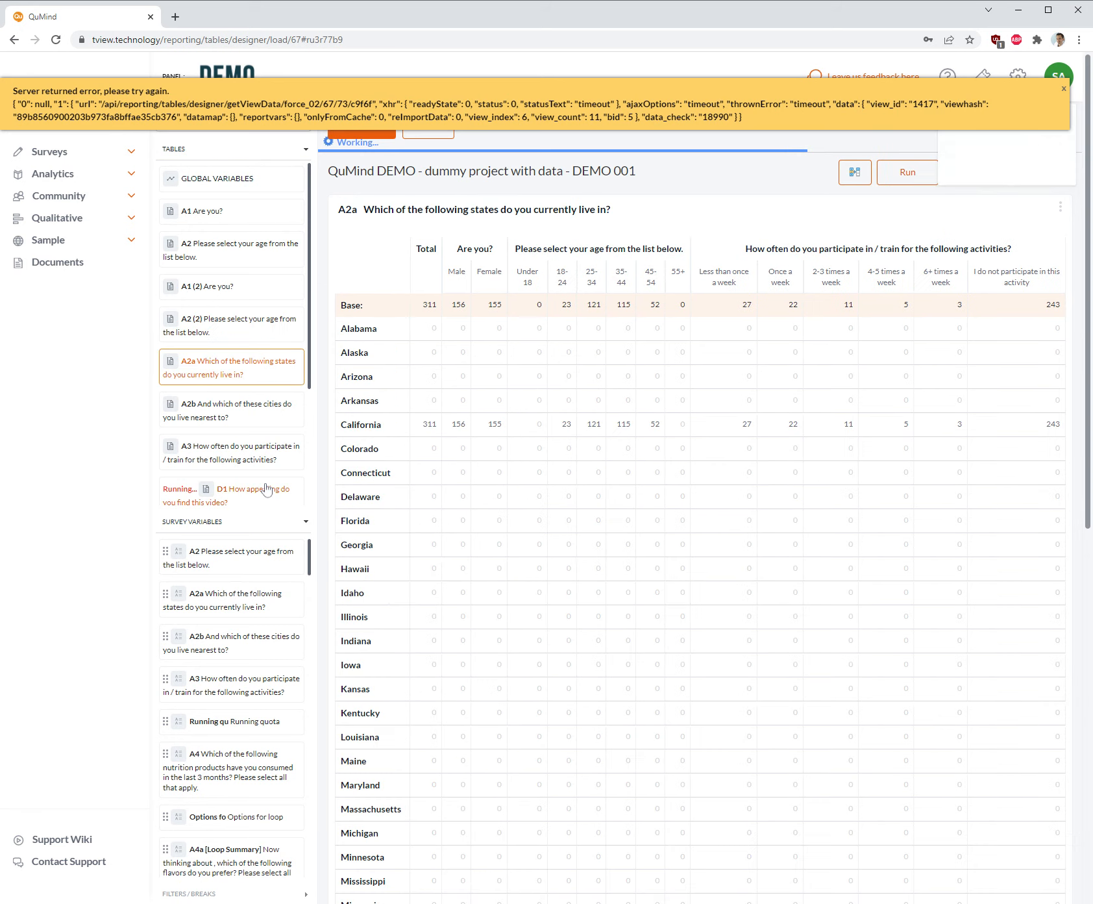
left_click(220, 413)
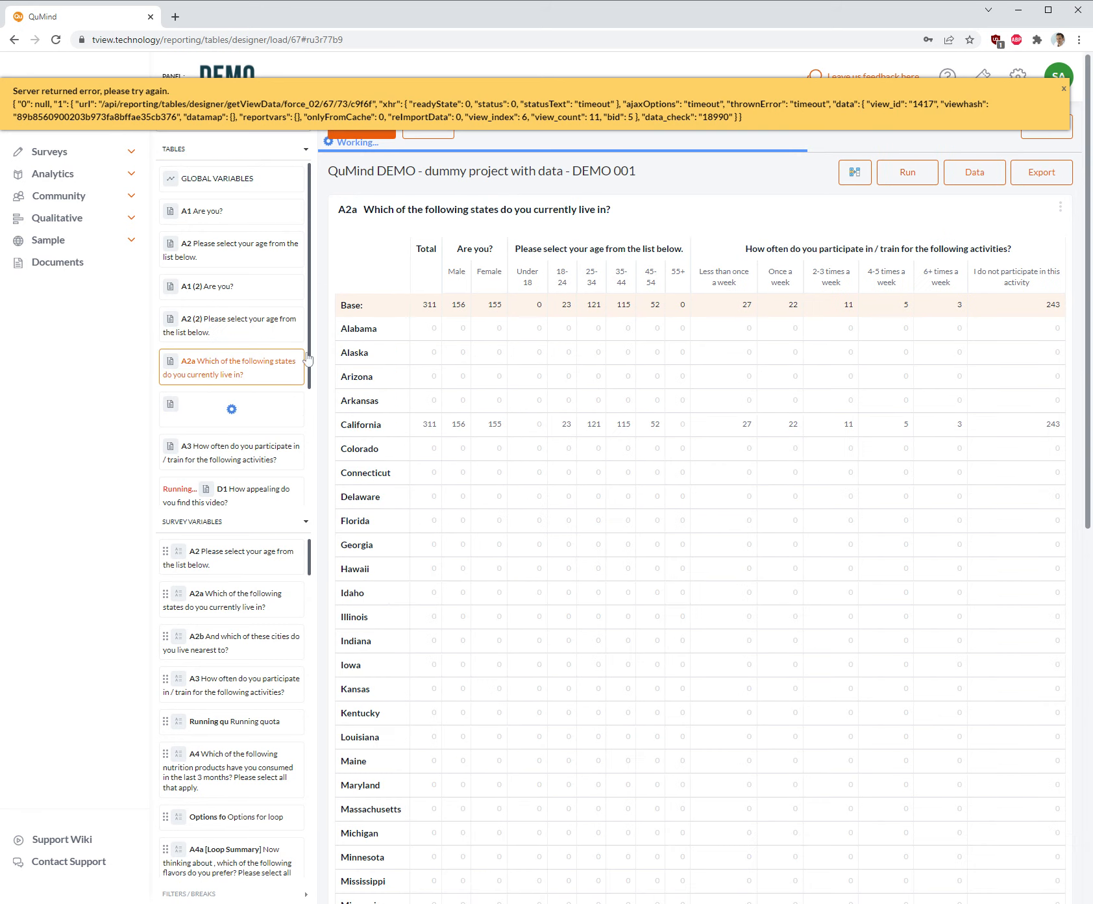
left_click(1063, 88)
left_click(219, 454)
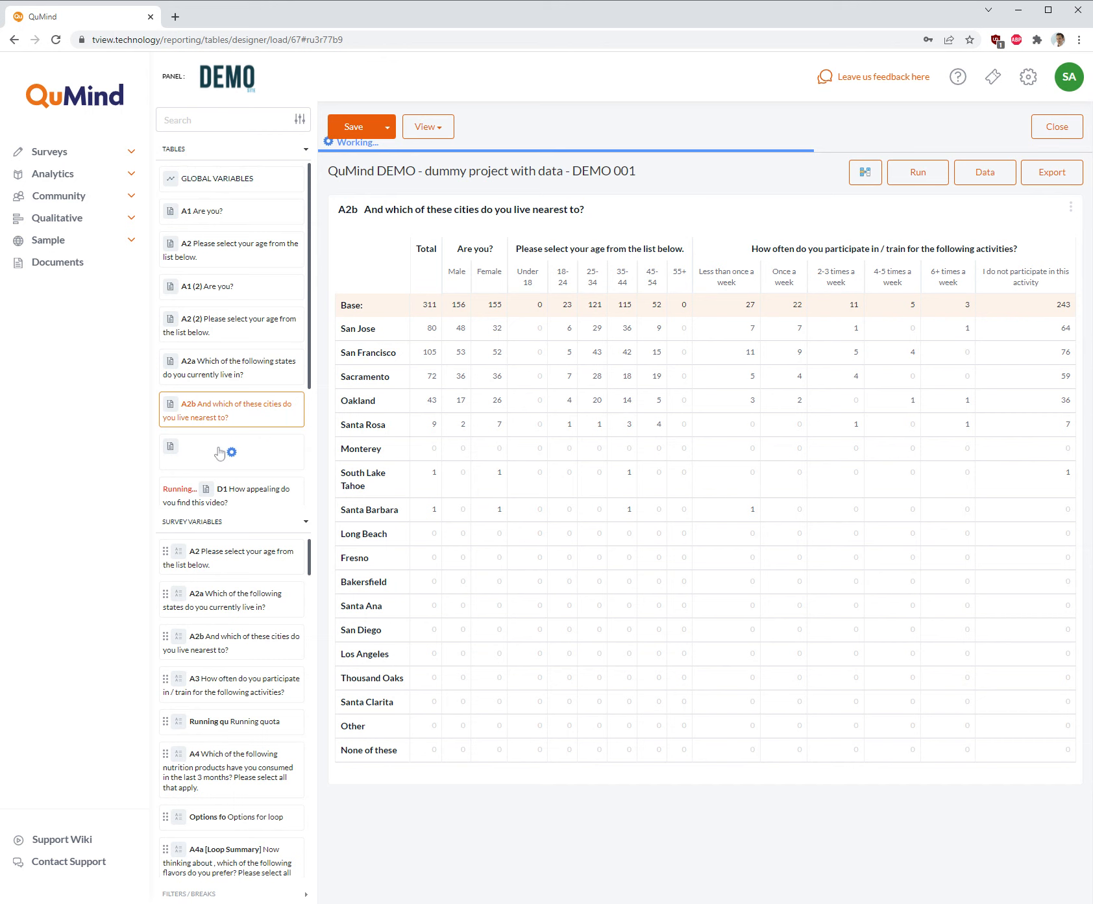
left_click(230, 371)
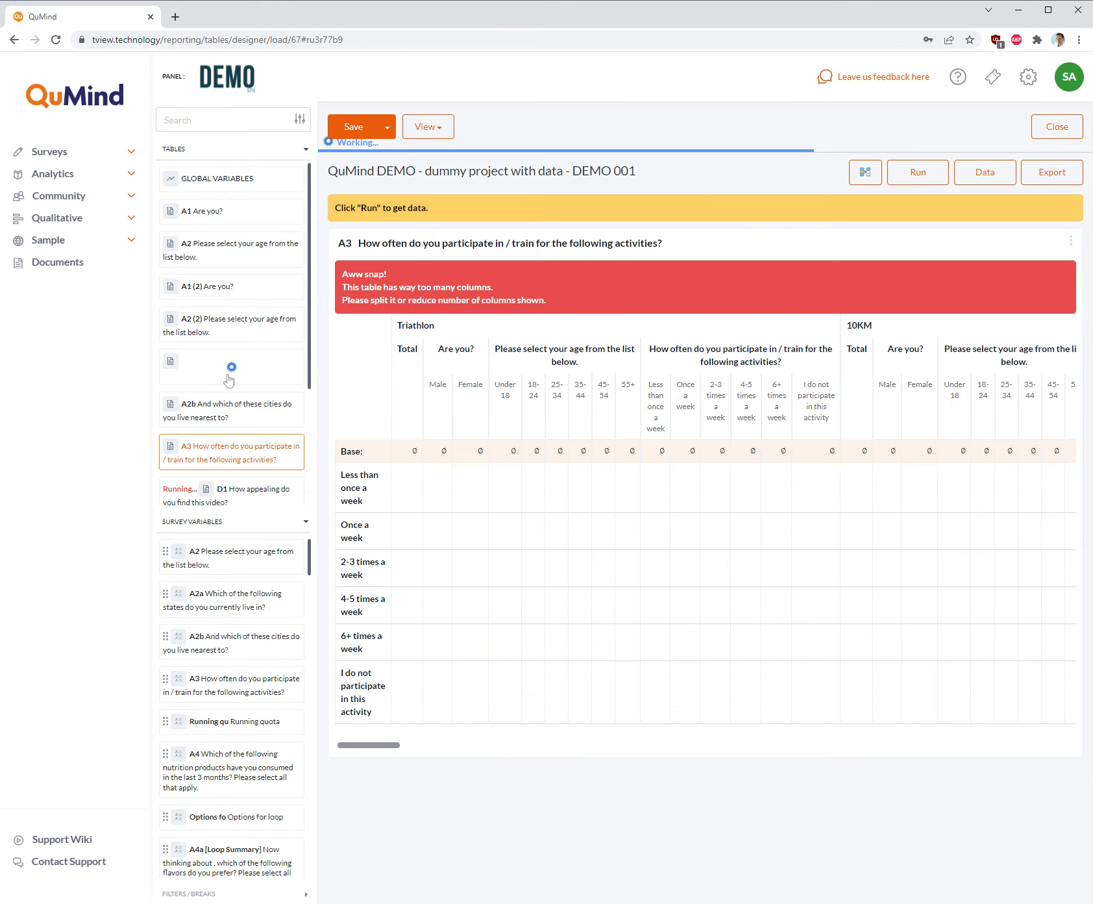
left_click(229, 334)
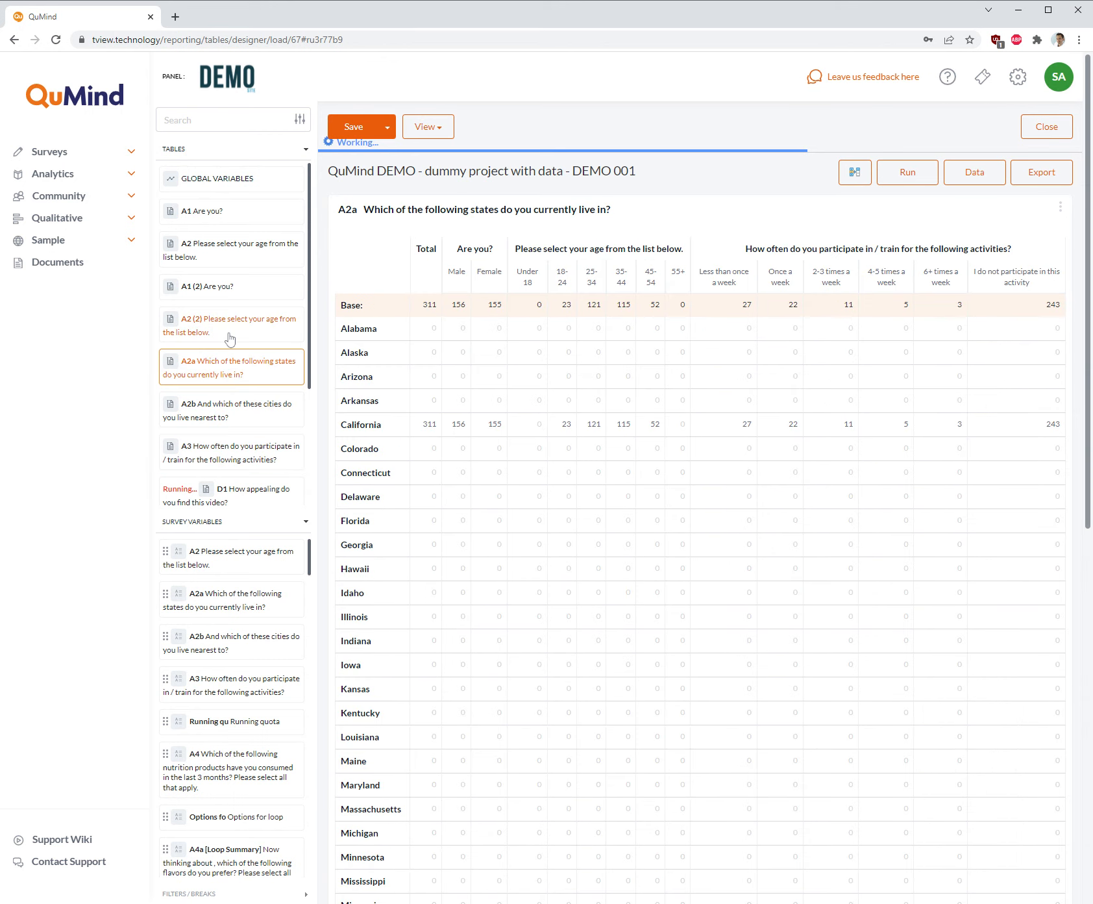
left_click(228, 289)
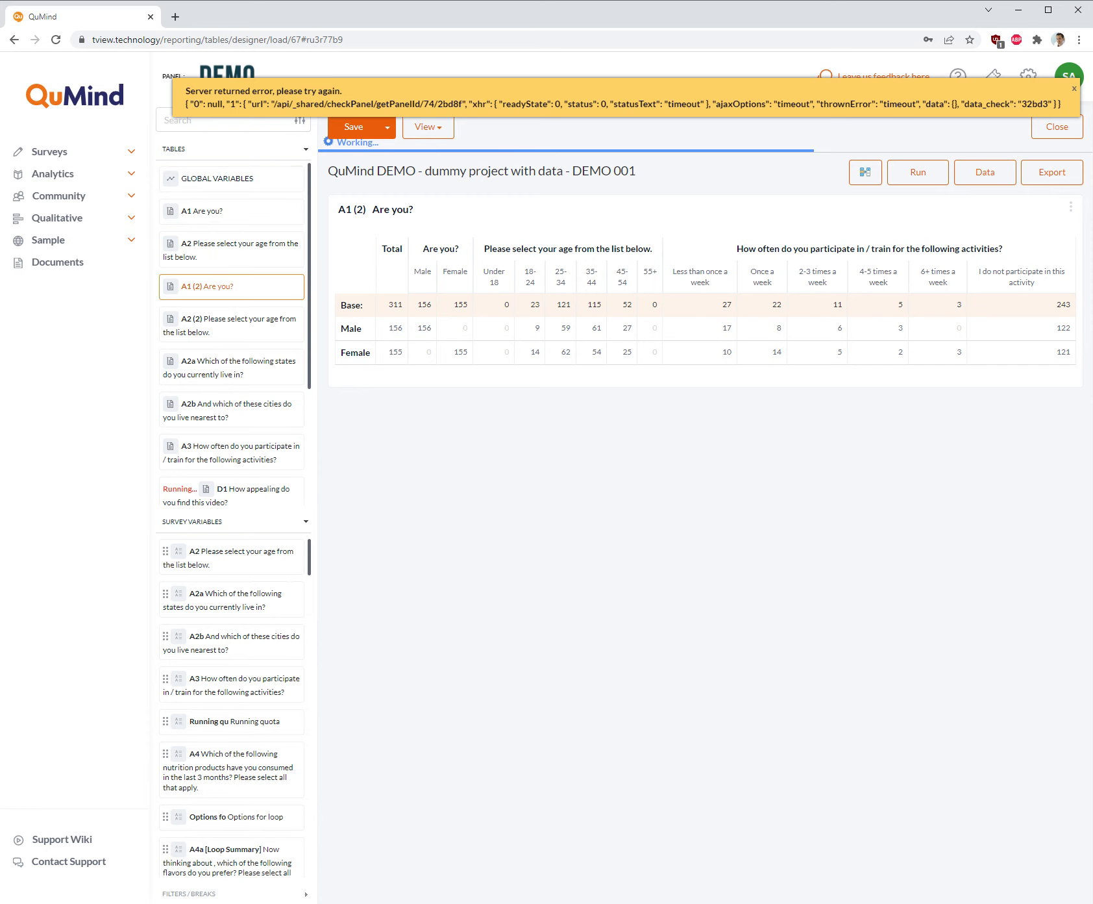
left_click(1074, 90)
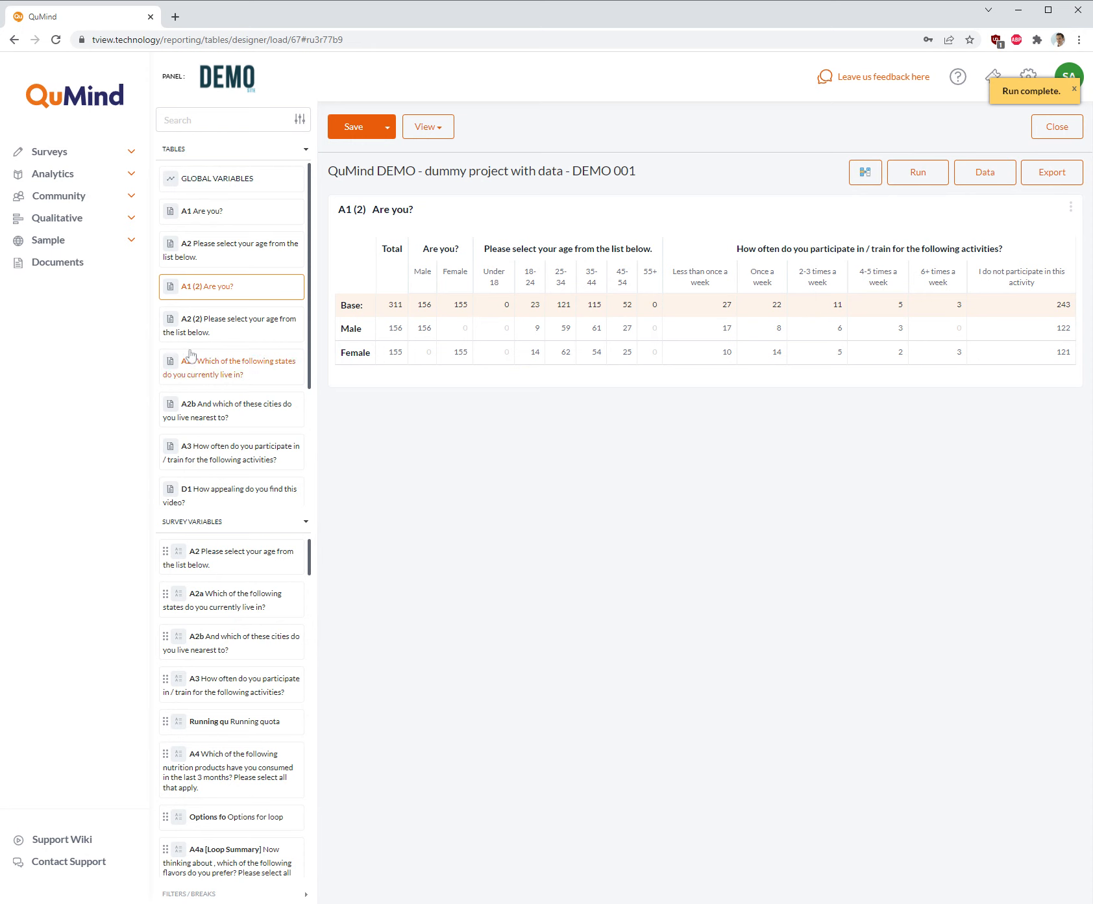
left_click(206, 322)
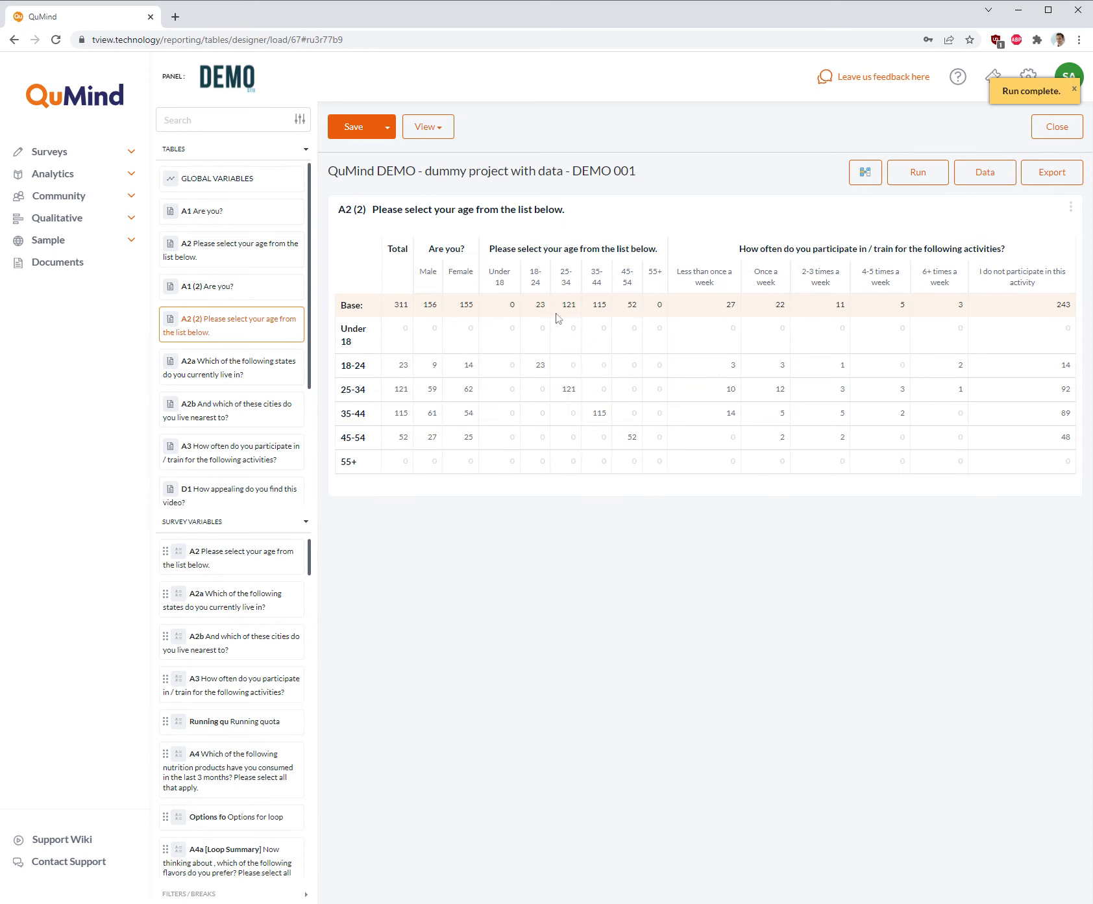
Turn on percentages for all tables, save and rerun the crosstab, and display the A1 (2) table
left_click(449, 136)
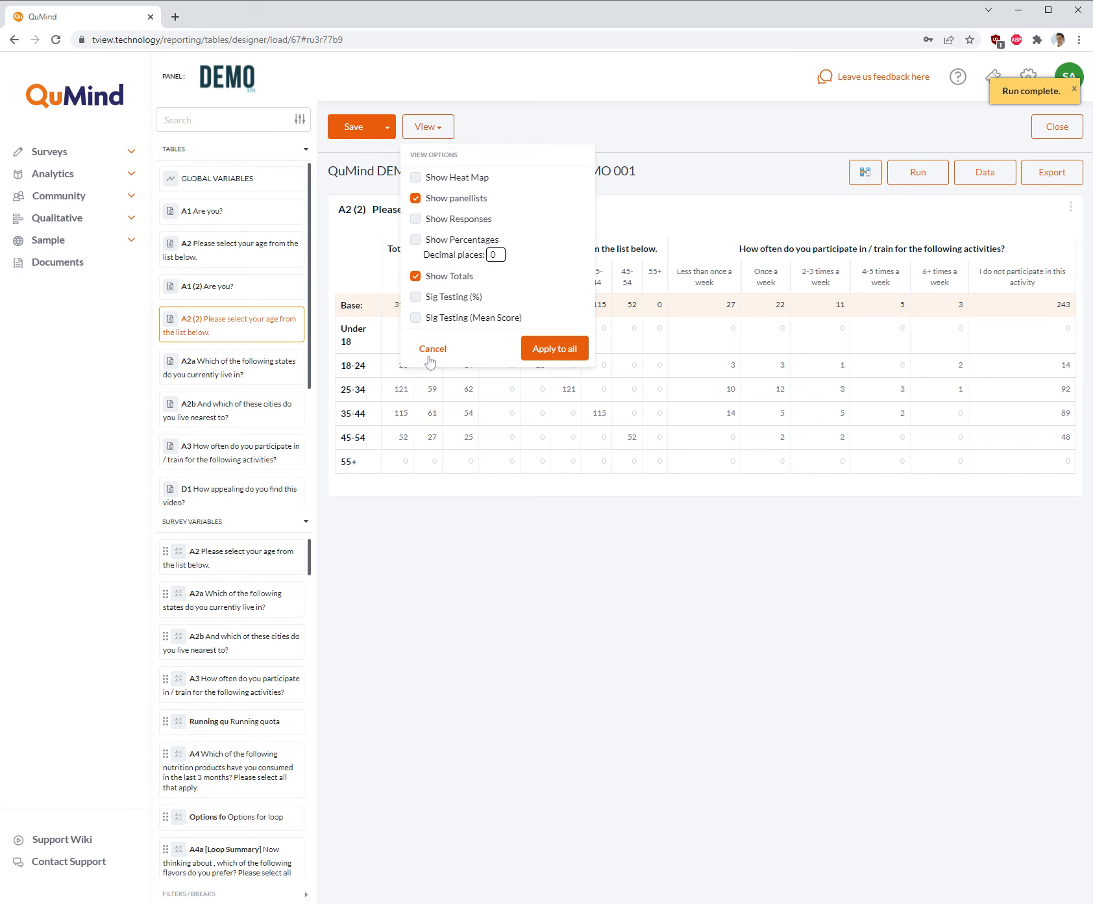
left_click(414, 246)
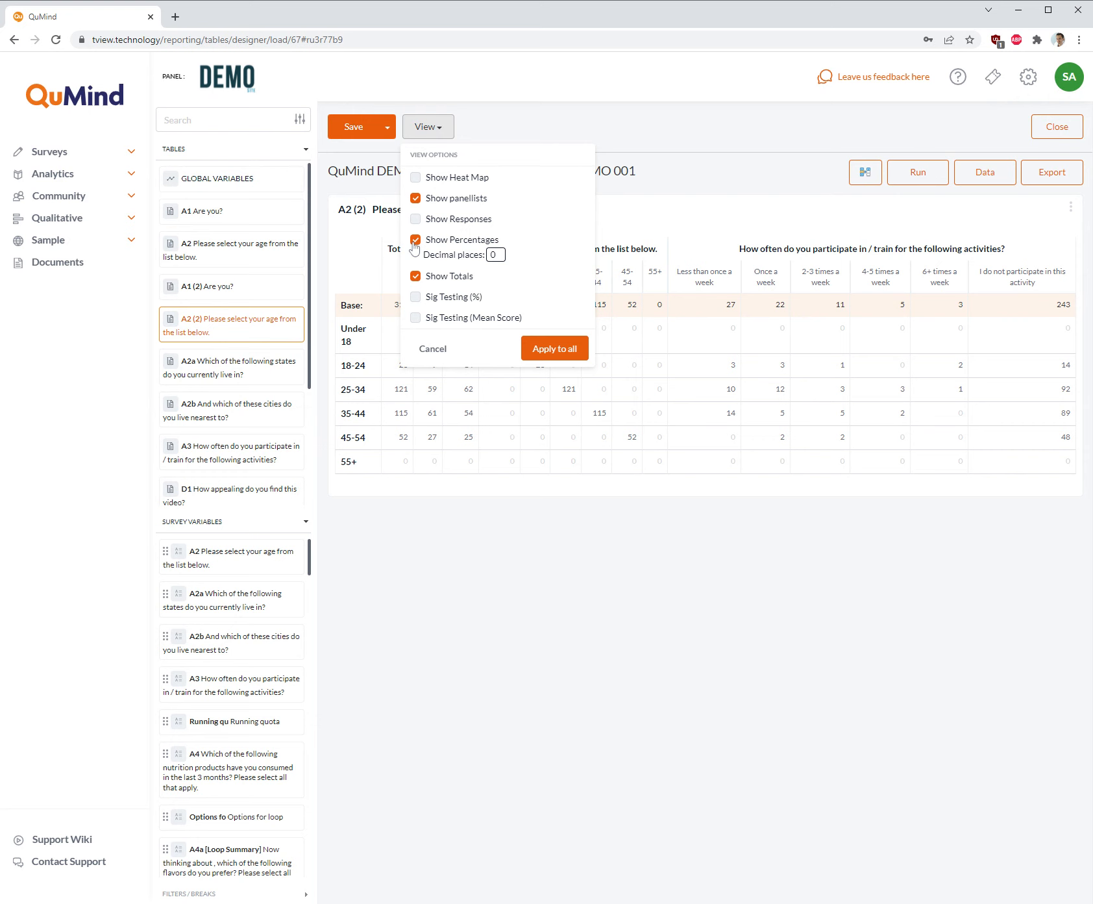
left_click(556, 348)
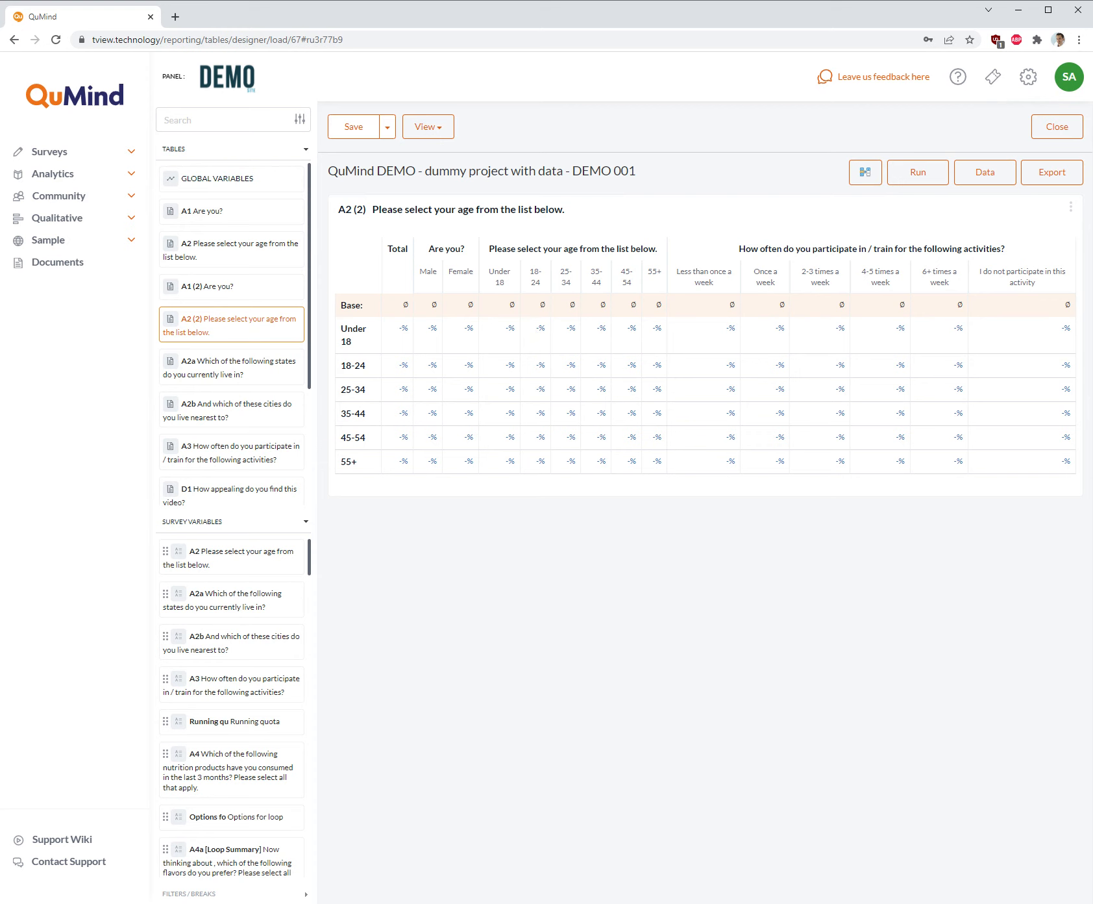
left_click(351, 128)
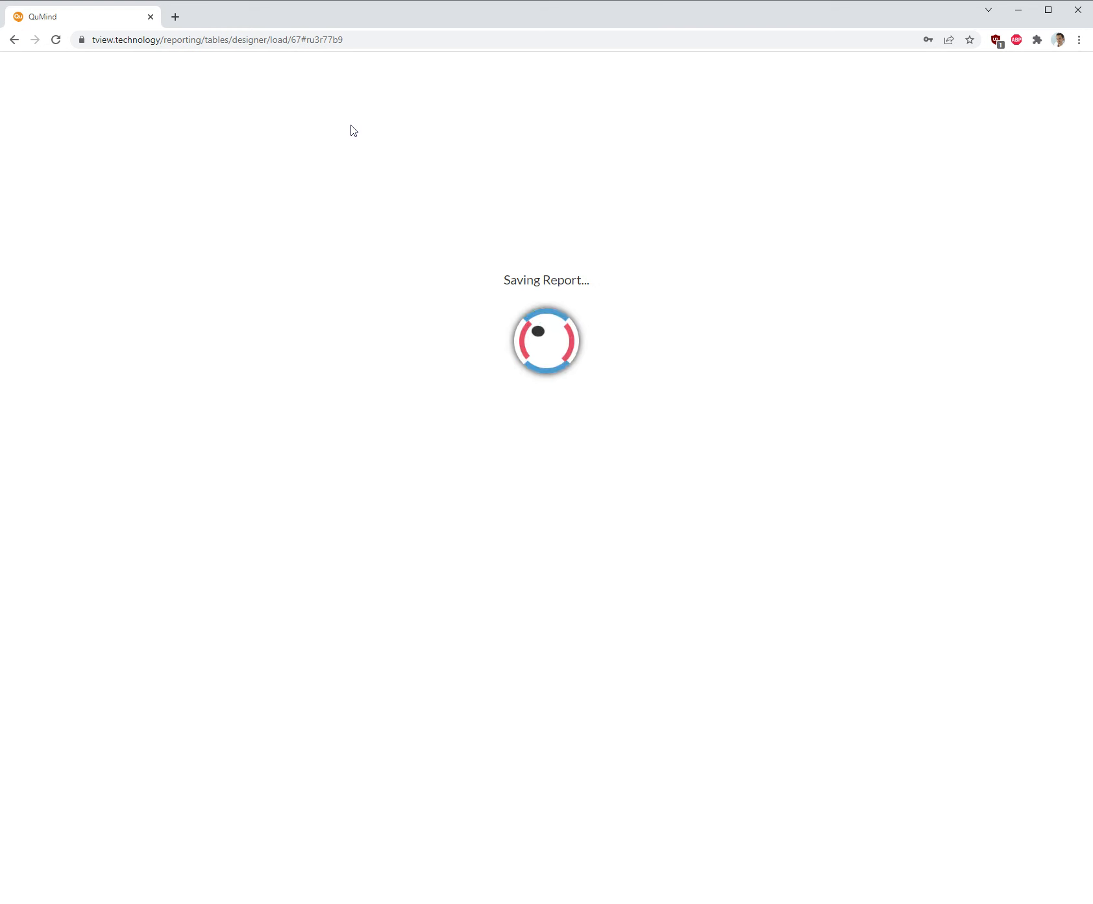
left_click(906, 175)
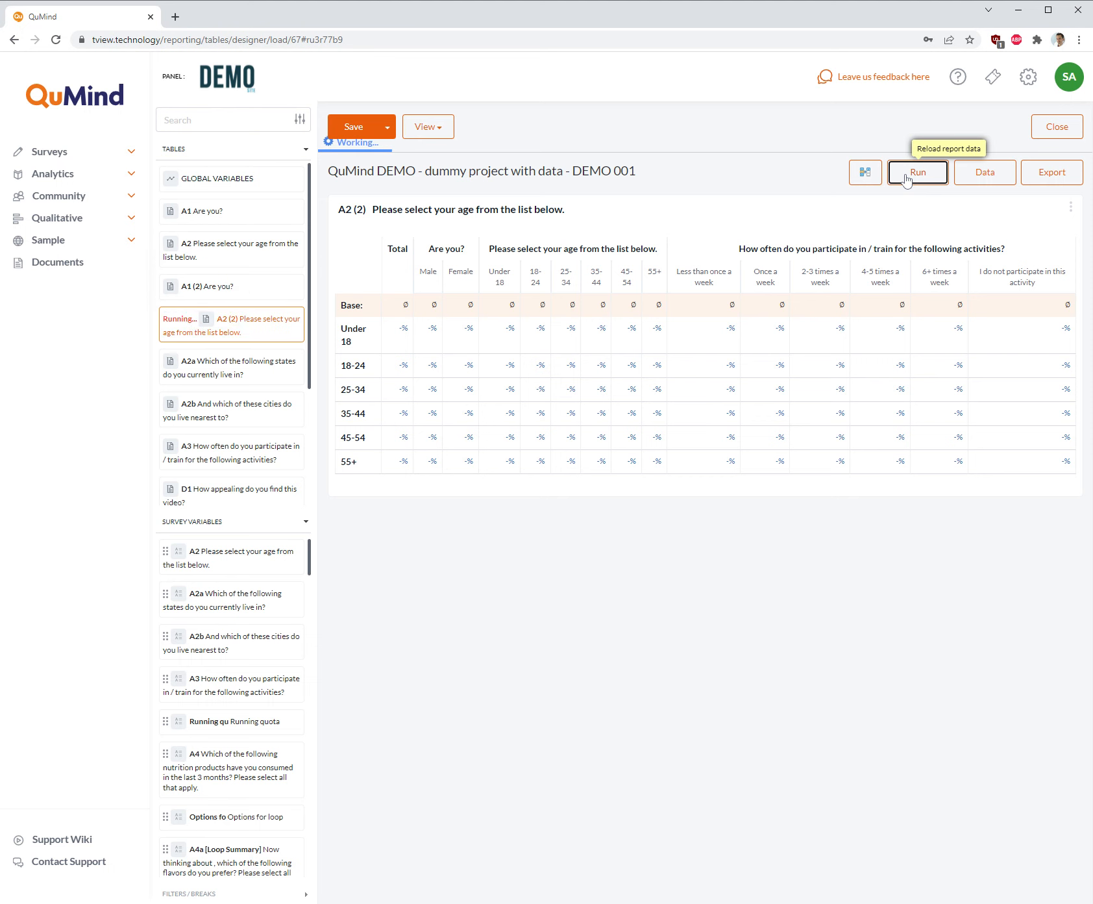
left_click(231, 293)
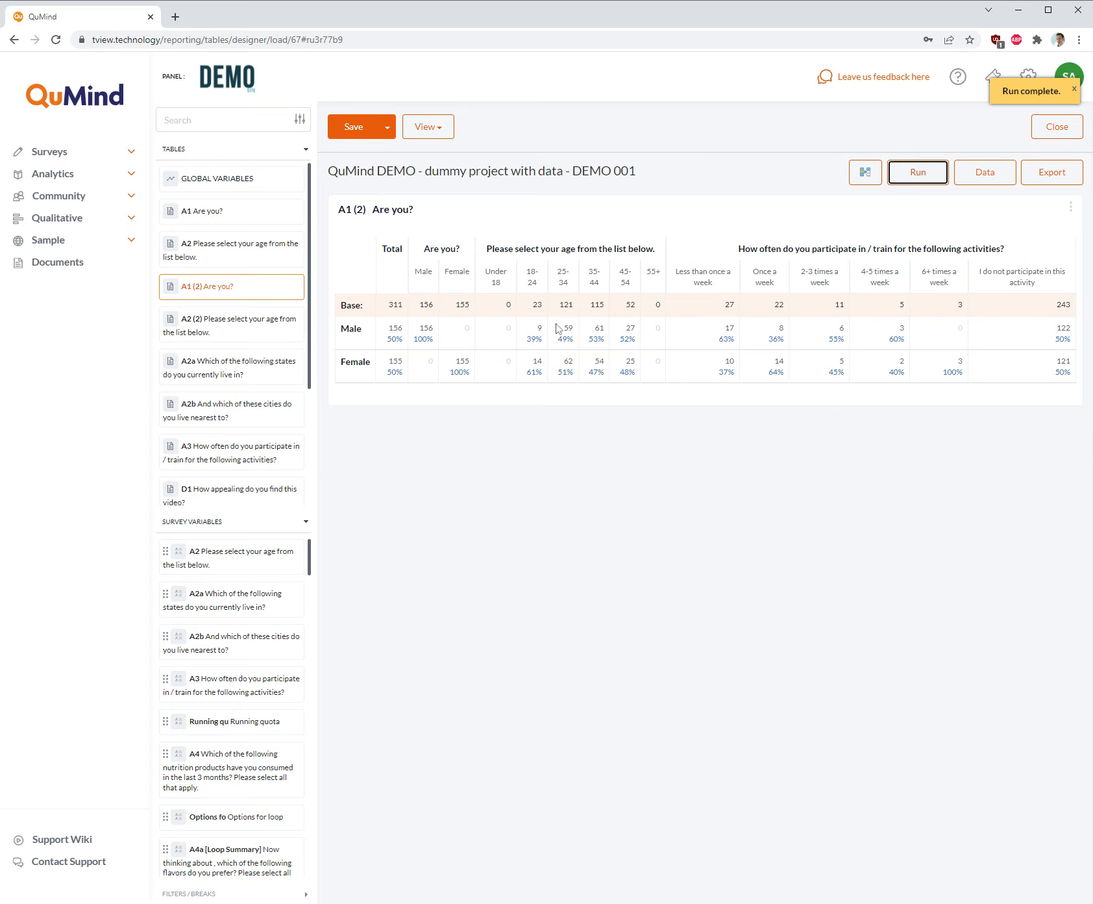
Turn off the display of panellists for all tables, then rerun and save the crosstab
left_click(436, 128)
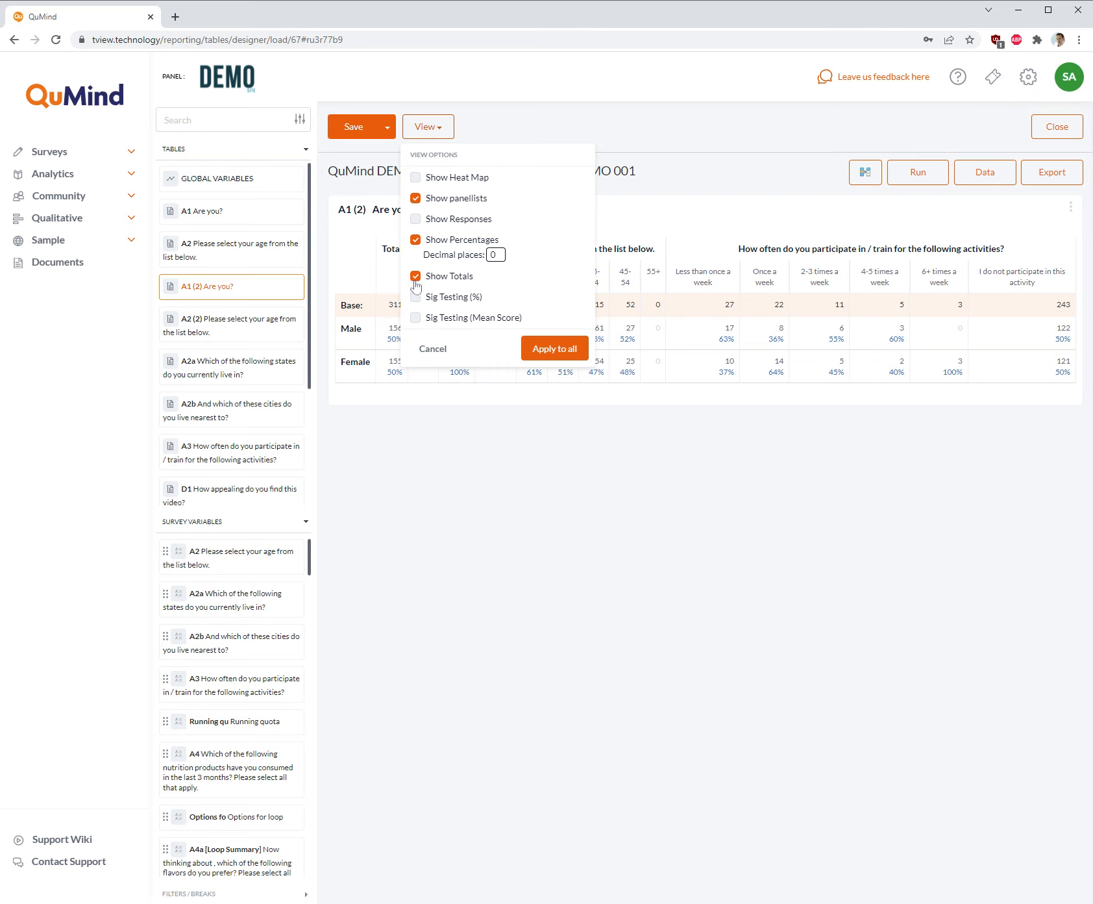
left_click(416, 199)
left_click(566, 349)
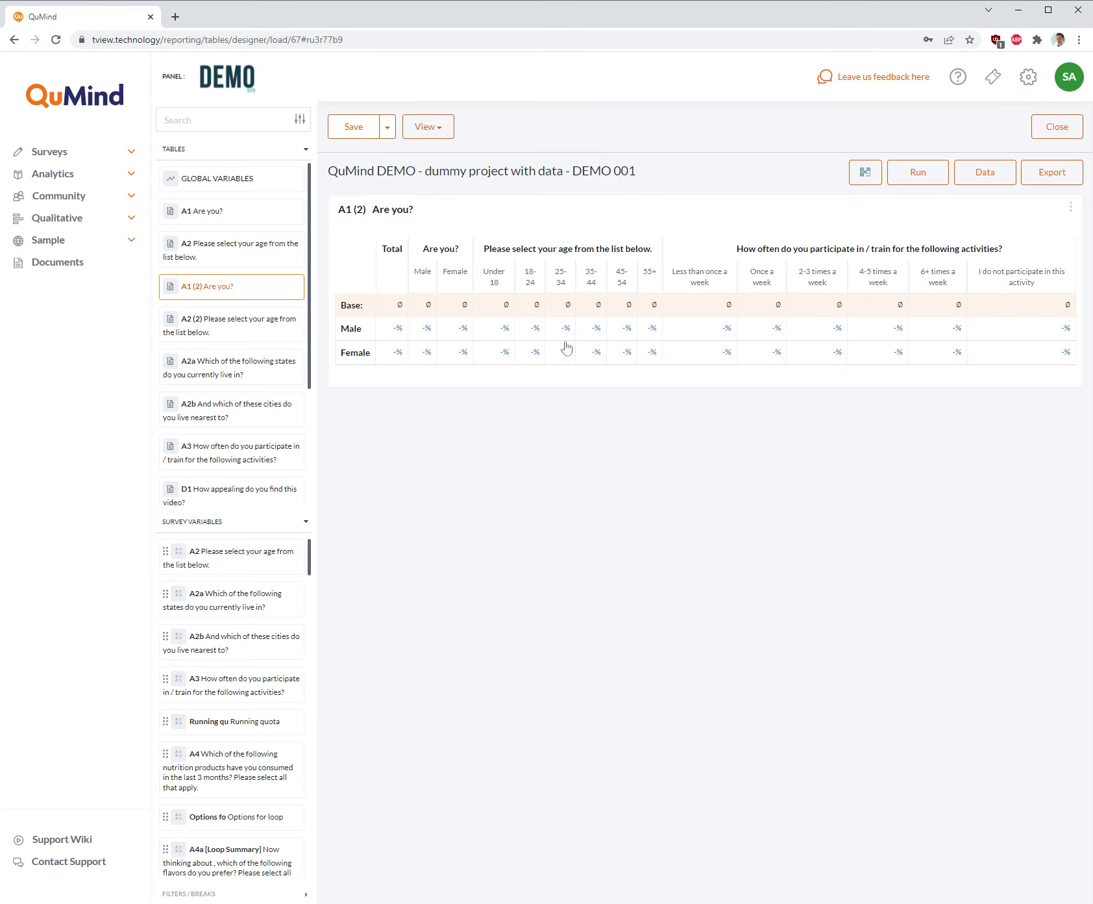
left_click(917, 172)
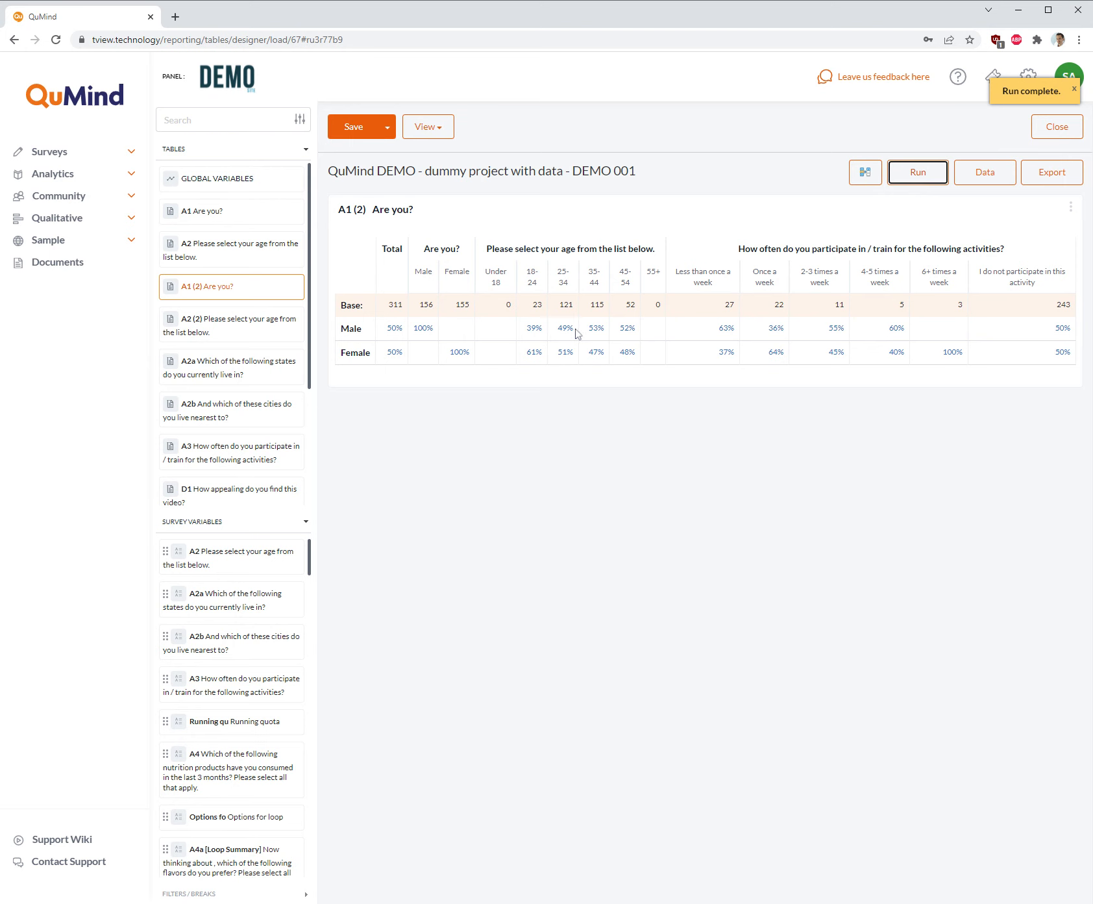
left_click(365, 132)
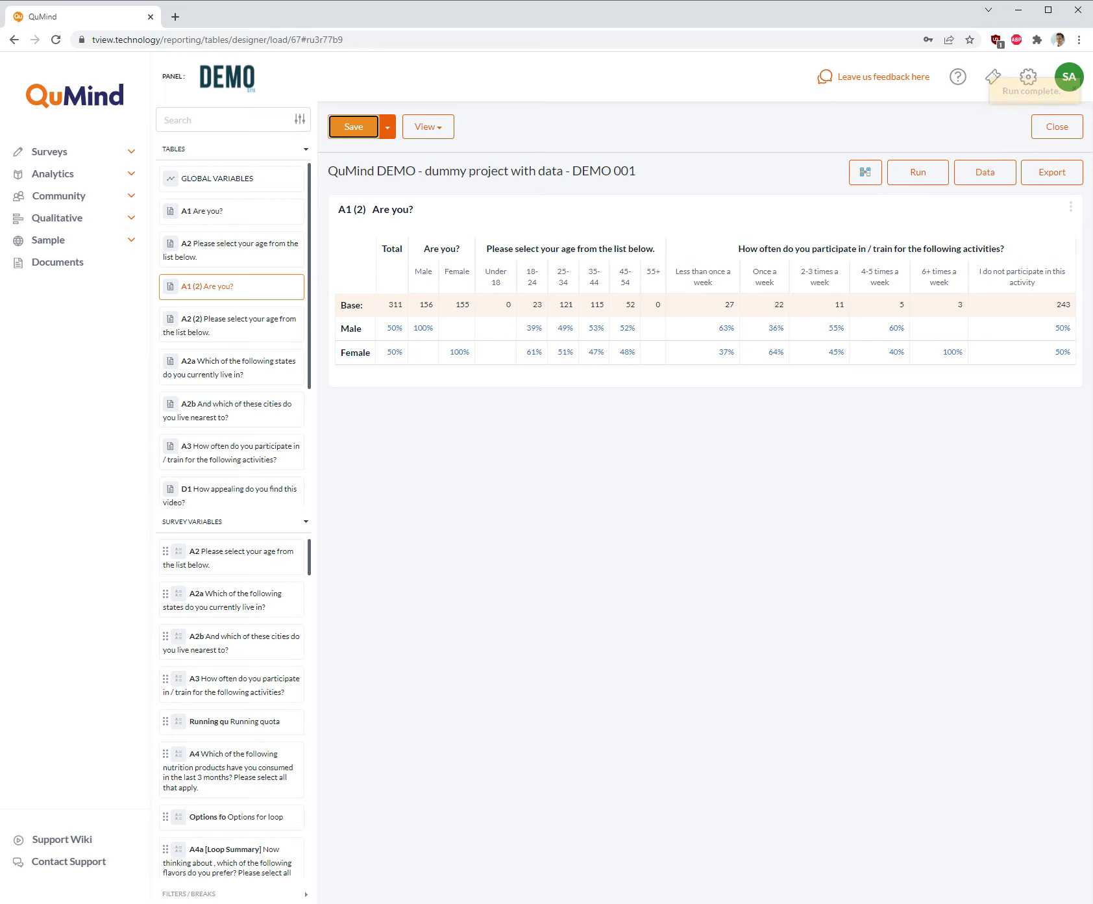
Start exporting the current report with Excel as the document format
left_click(1063, 180)
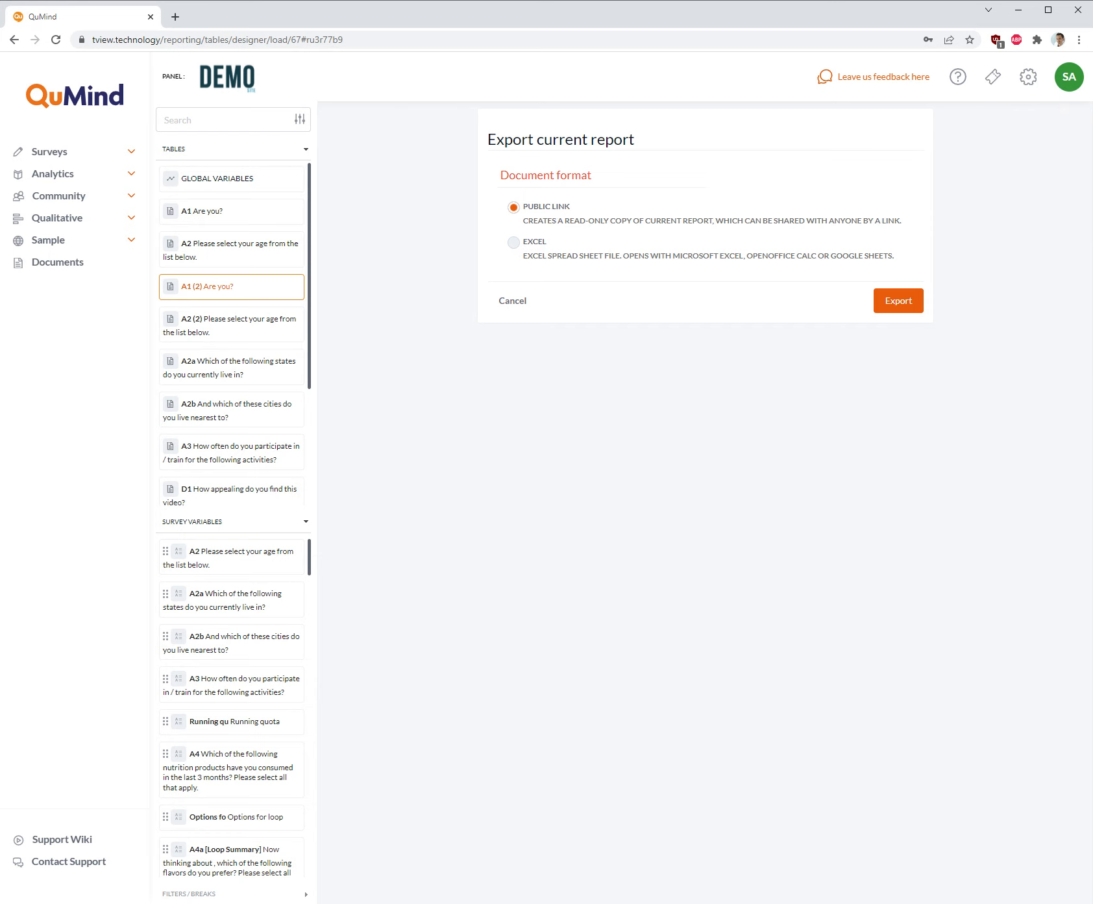
left_click(514, 244)
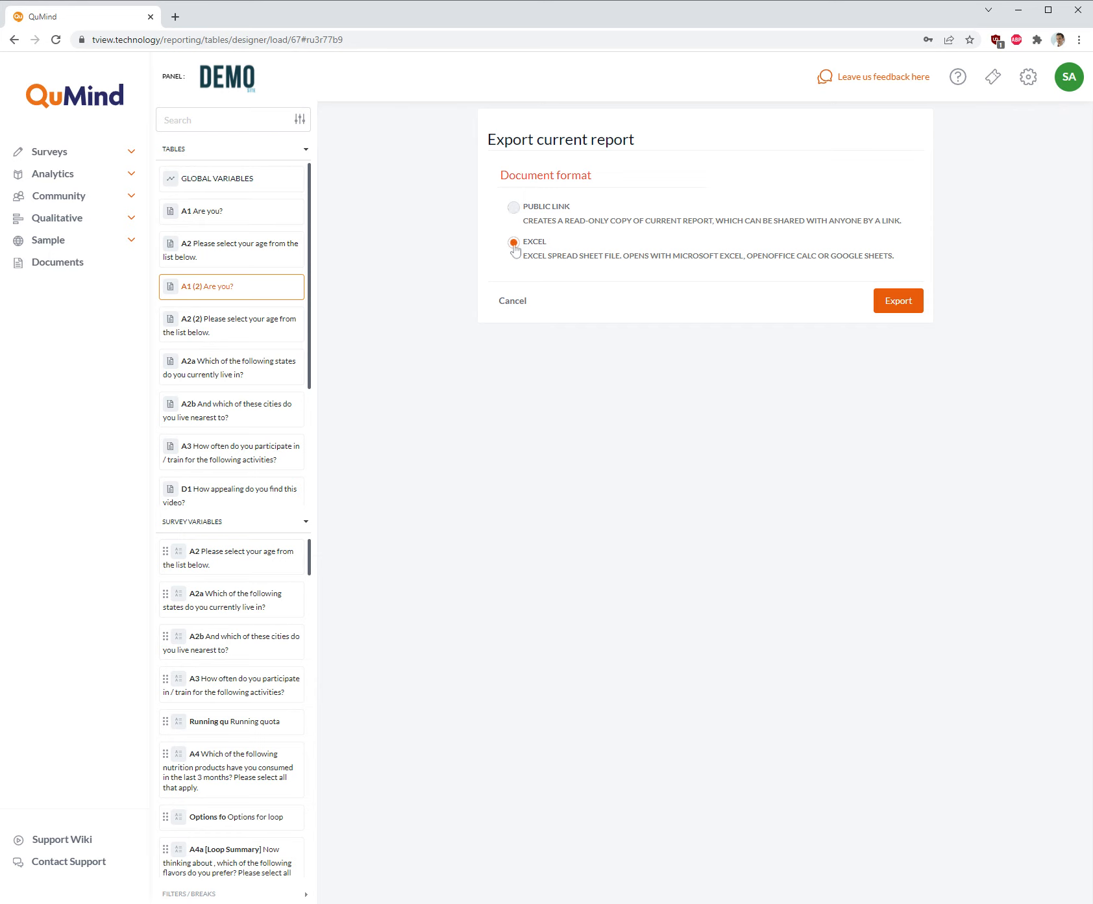